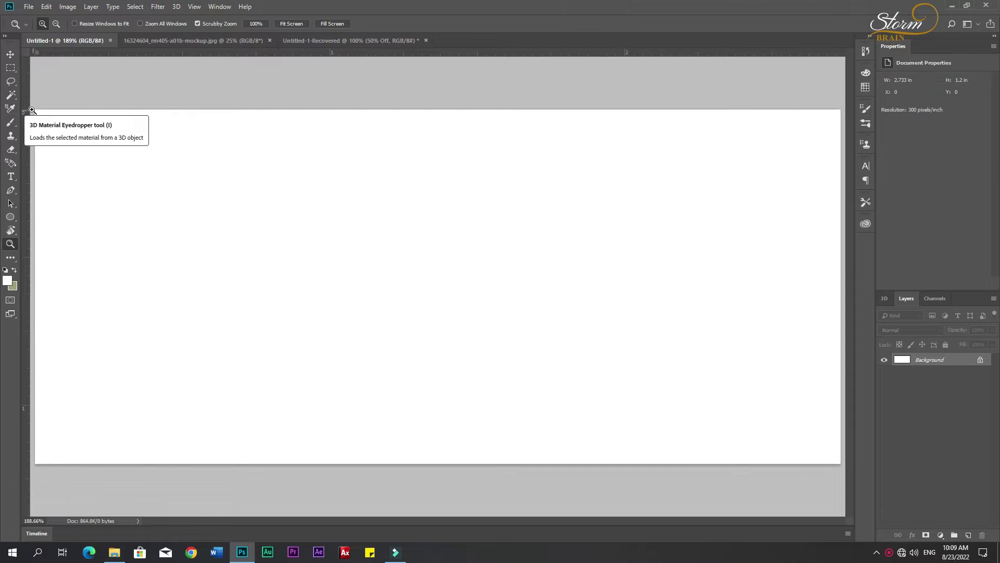
left_click(7, 280)
left_click_drag(806, 341, 805, 268)
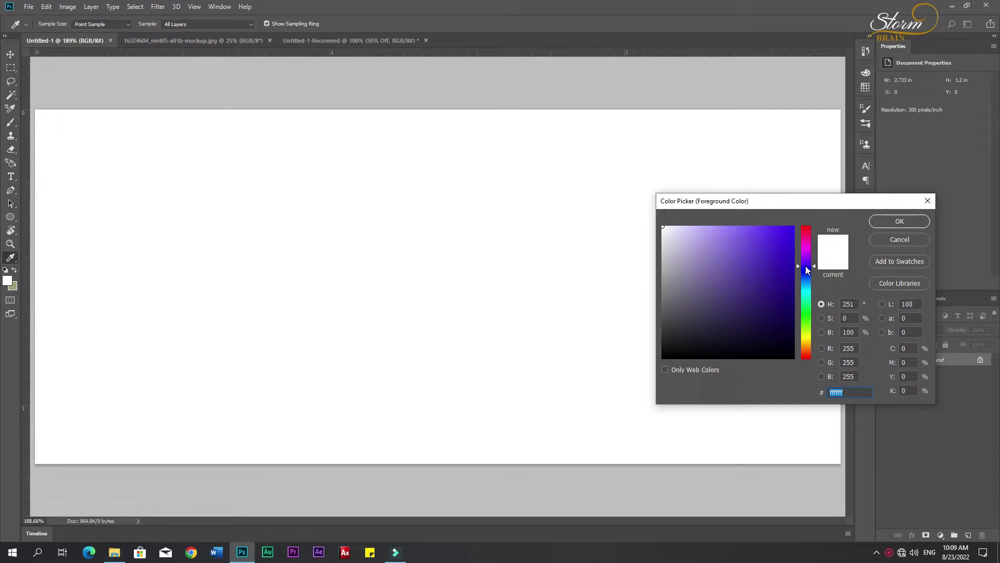
left_click_drag(789, 314, 773, 330)
left_click(894, 238)
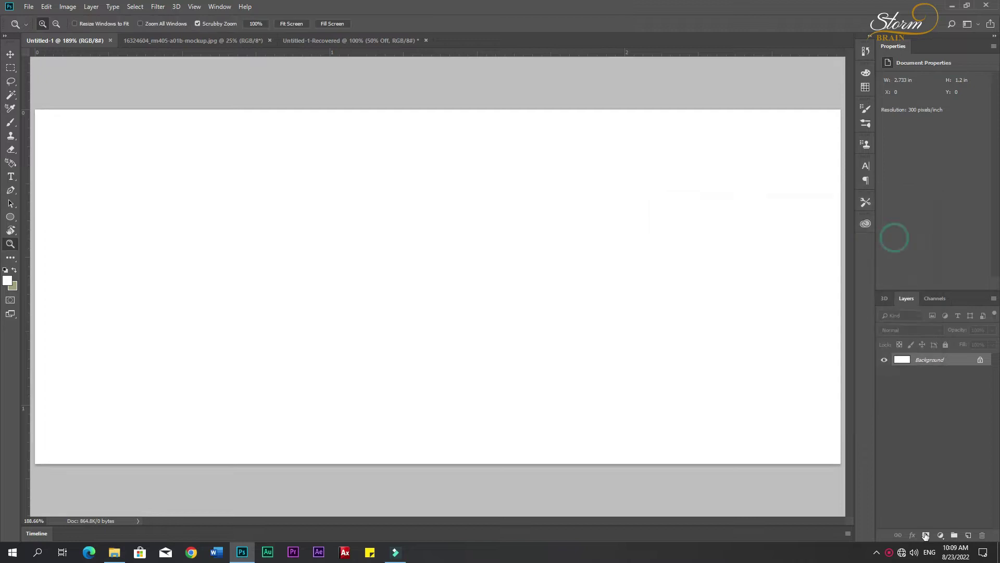
- Add a solid colour fill layer above the background in very dark navy, about #07031f
left_click(940, 535)
left_click(930, 359)
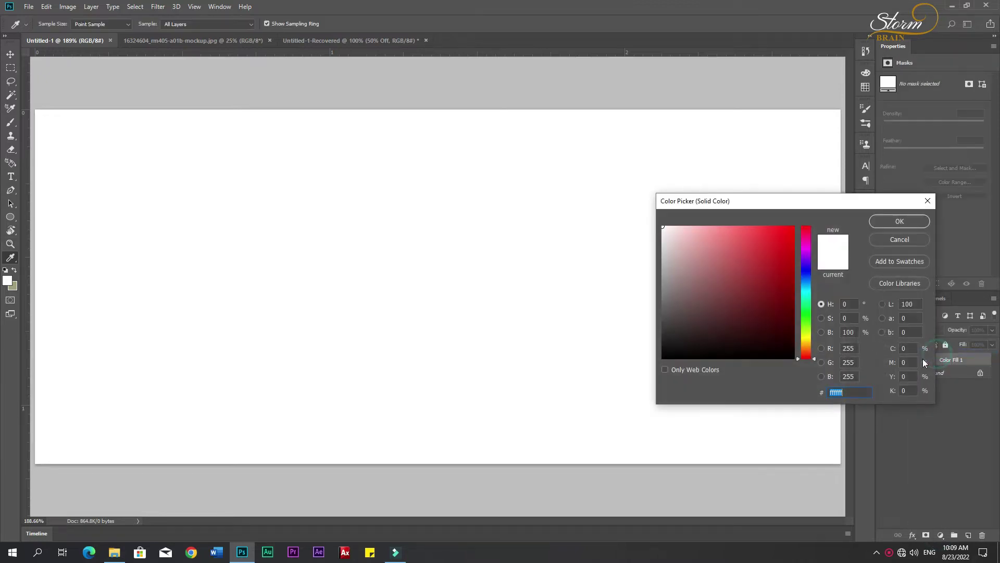
left_click_drag(791, 326, 808, 267)
left_click_drag(786, 299, 782, 341)
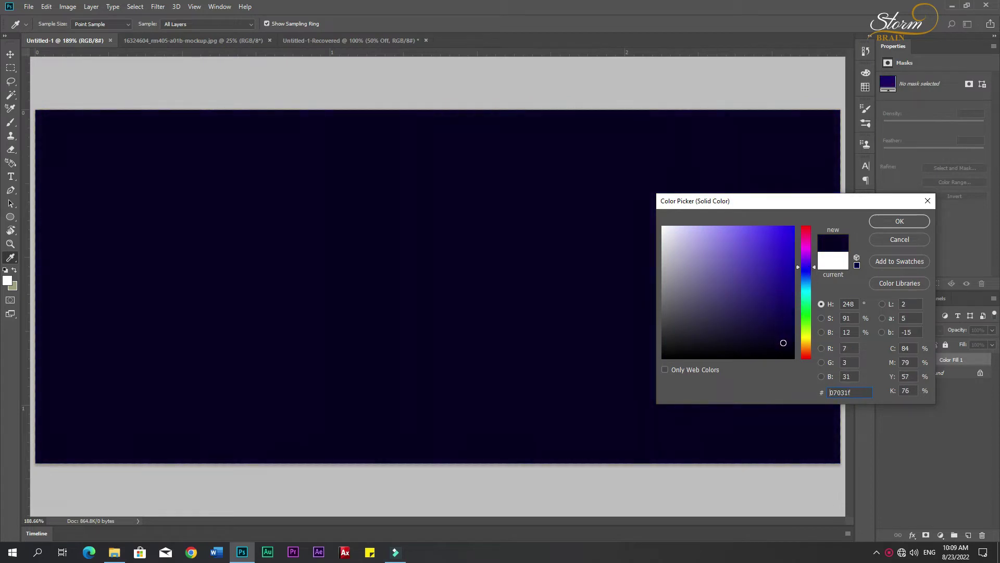
left_click(899, 222)
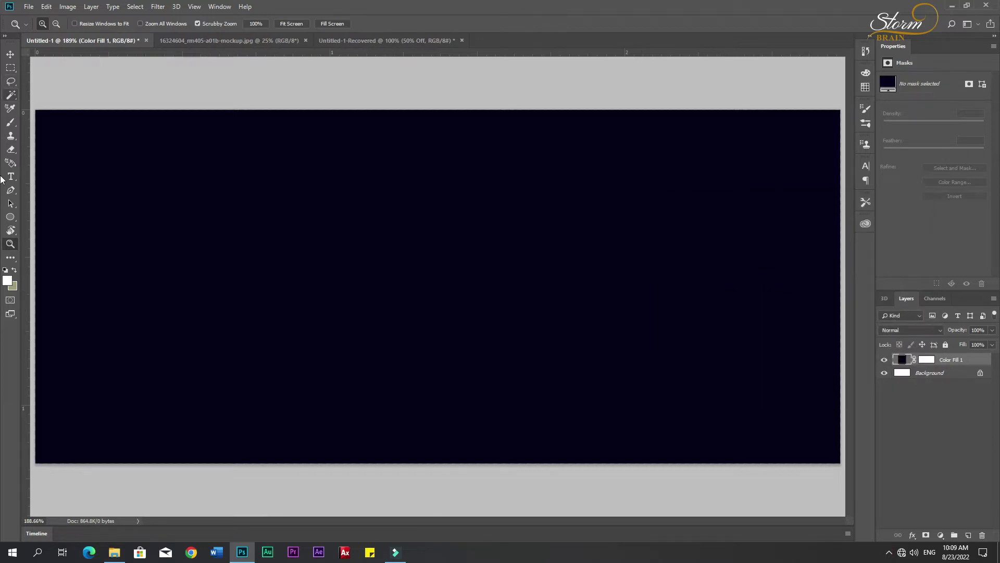
- Draw a white rectangle from the canvas's upper-left corner and stretch it to the full height, about 595 × 360 px
left_click_drag(11, 217, 52, 218)
left_click_drag(44, 109, 374, 337)
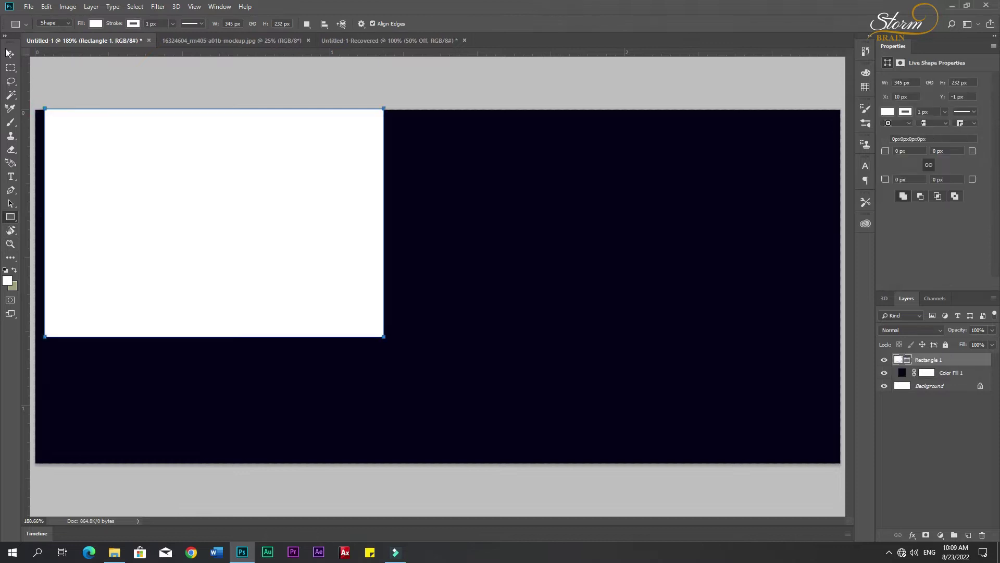
key("ctrl+t")
left_click_drag(218, 239, 207, 241)
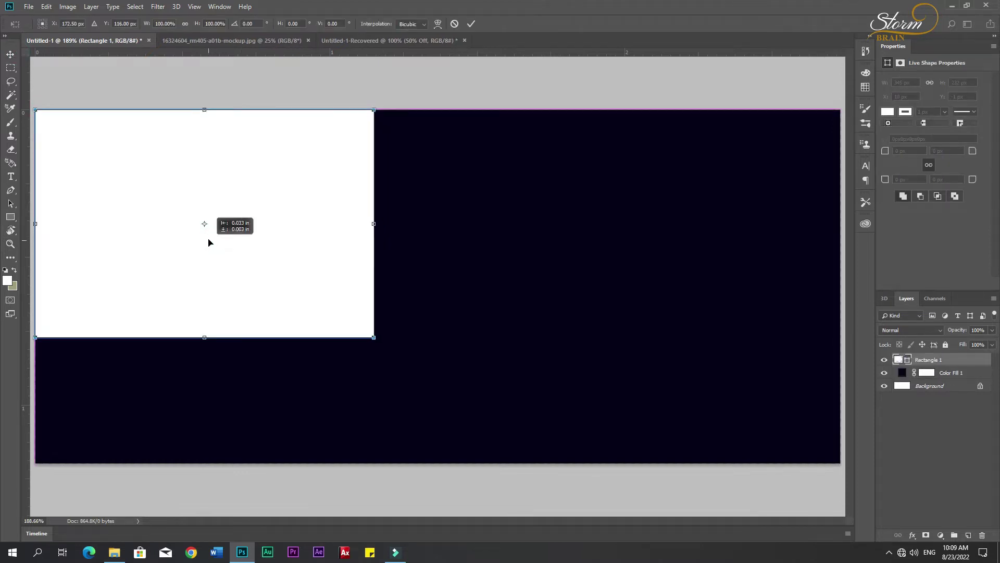
left_click_drag(204, 337, 204, 463)
left_click_drag(373, 286, 622, 294)
key("Return")
- Unlink the white rectangle's corner radii and try out rounding on separate corners
left_click_drag(881, 154, 990, 159)
key("ctrl+z")
left_click(932, 168)
left_click_drag(886, 154, 995, 158)
key("ctrl+z")
left_click_drag(885, 180, 999, 181)
key("ctrl+z")
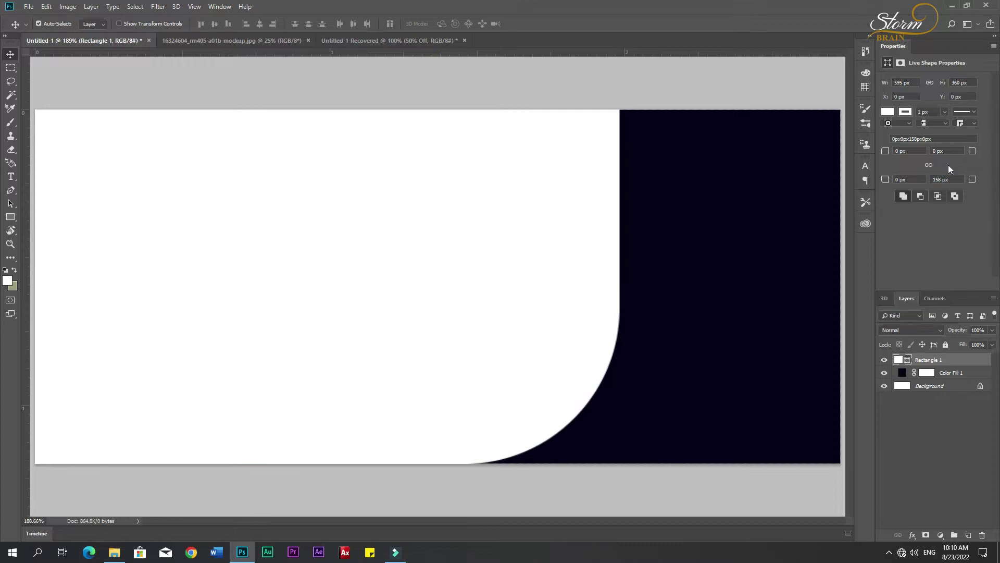
- Set both corner radii on the white rectangle's right side to 200 px
left_click(945, 179)
type("200")
key("Return")
left_click(955, 149)
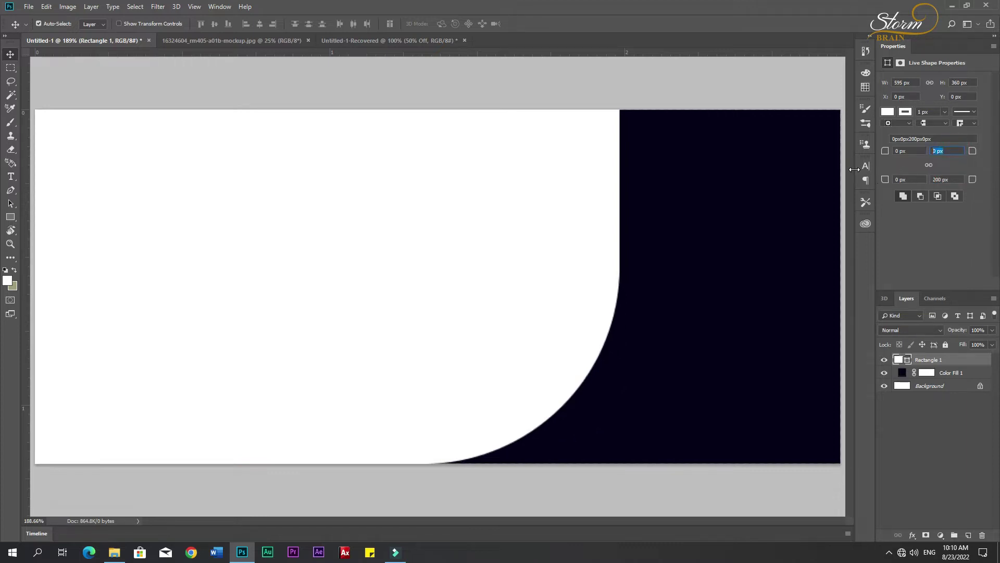
type("200")
key("Return")
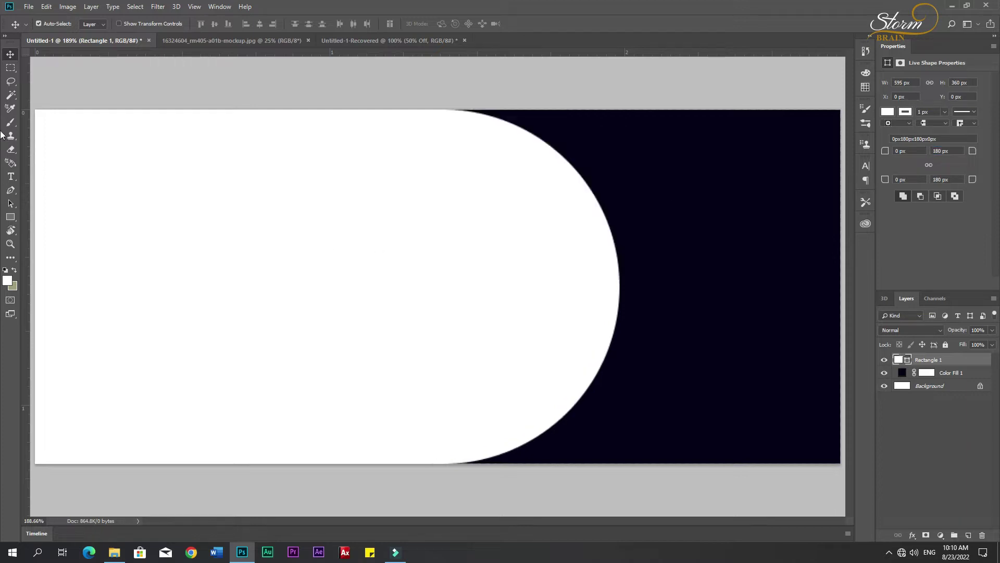
- Duplicate the rounded white shape, place the copy's layer beneath the original and fill it with grey #a9a9a9
left_click_drag(244, 227, 190, 232)
left_click_drag(944, 359, 909, 376)
double_click(908, 373)
mouse_move(733, 291)
left_mouse_down()
mouse_move(643, 335)
mouse_move(634, 272)
left_mouse_up()
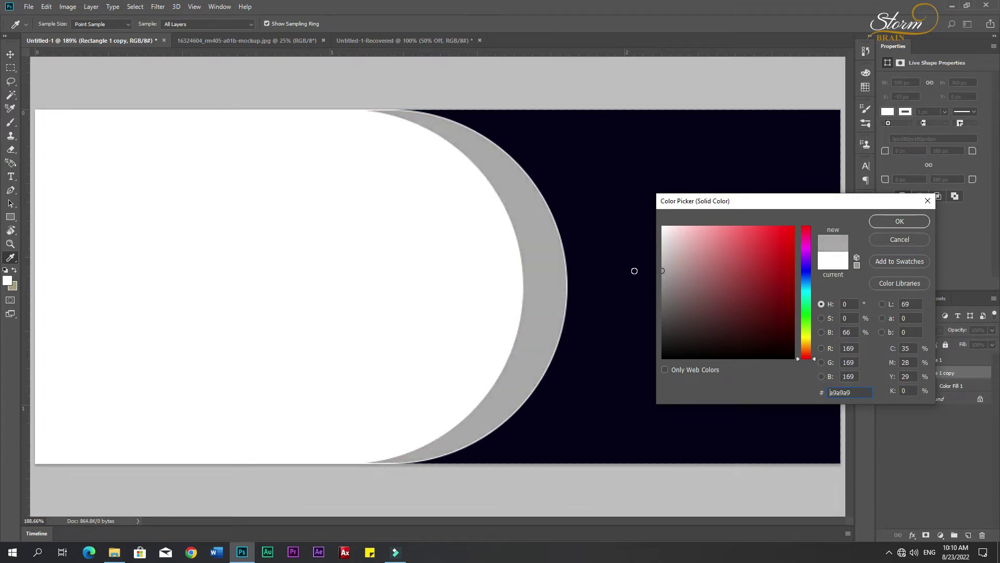
left_click(900, 220)
- Move the grey shape further right and set both of its right-side corner radii to 170 px
left_click_drag(542, 272, 605, 265)
mouse_move(973, 155)
left_mouse_down()
mouse_move(927, 159)
mouse_move(969, 156)
left_mouse_up()
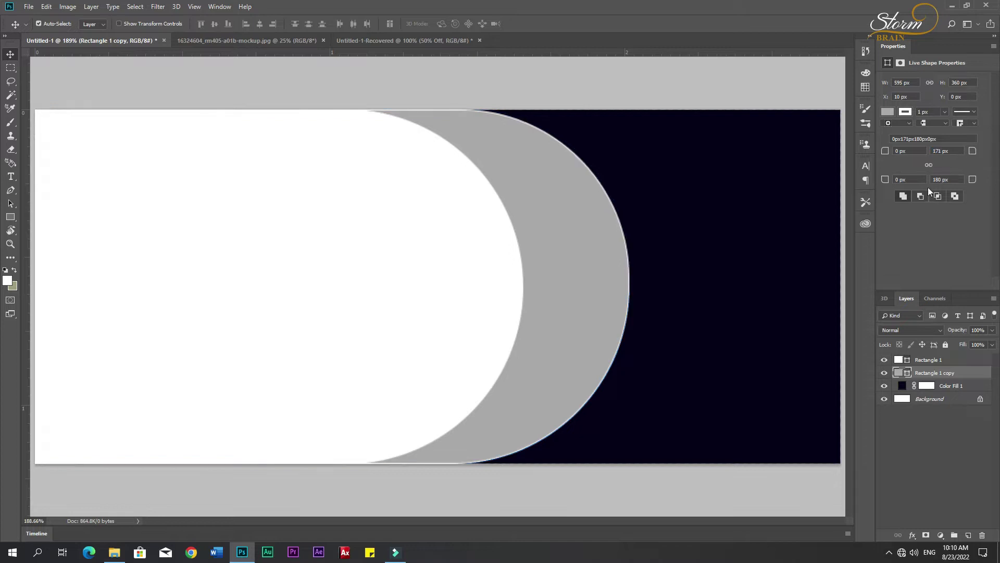
left_click_drag(891, 180, 901, 180)
key("Tab")
type("170")
left_click(945, 151)
type("170")
key("Return")
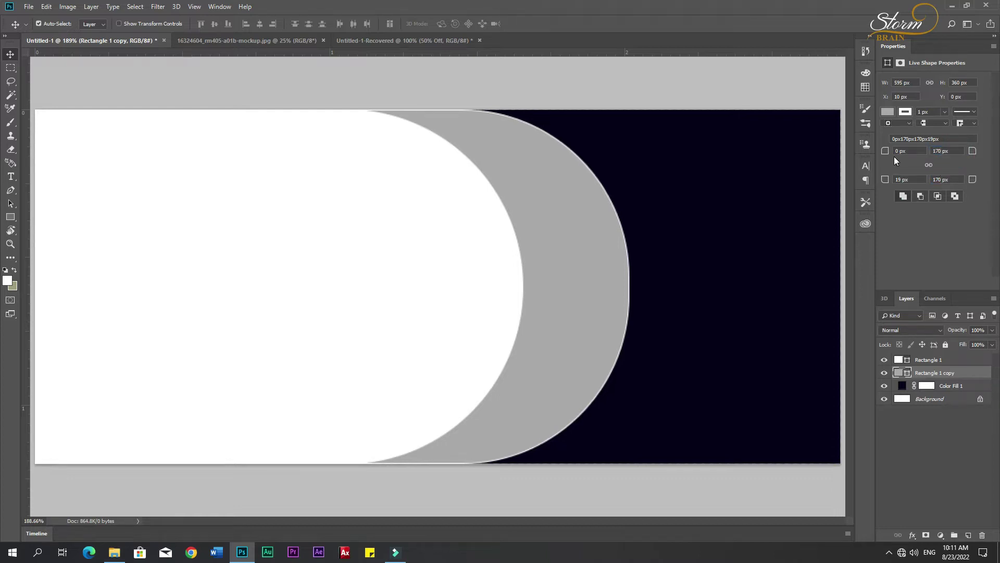
- Shift the grey shape back left to X -20 px and remove its stroke
left_click_drag(598, 297, 570, 292)
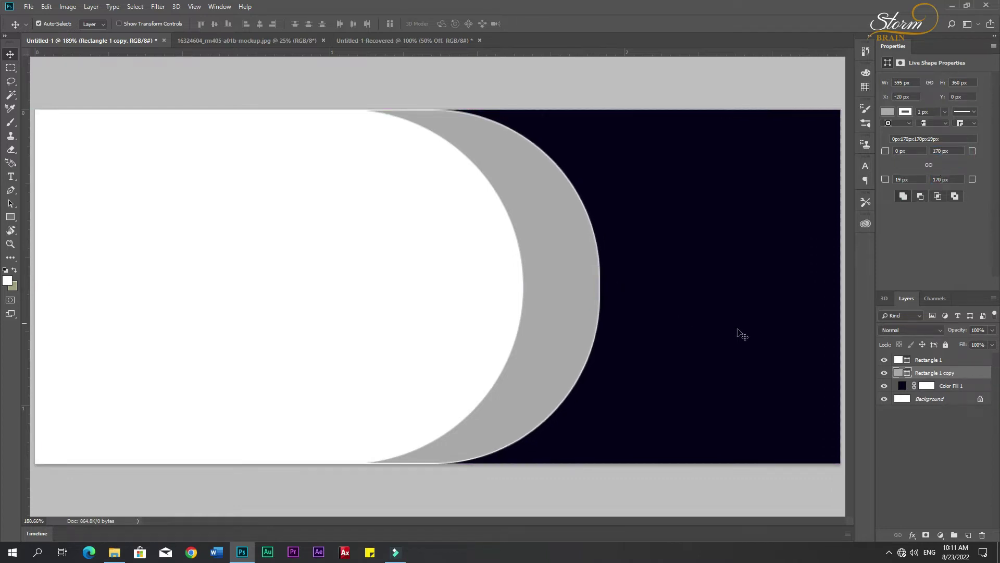
left_click(907, 116)
left_click(893, 132)
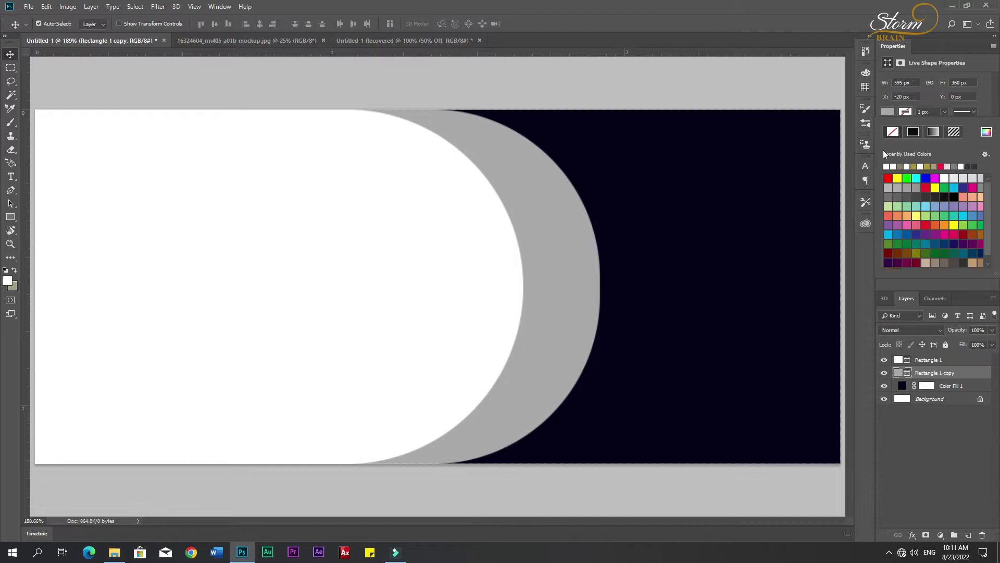
- Move the white and grey shapes to the right, leaving a narrower grey crescent along the white curve
left_click(576, 267)
mouse_move(500, 271)
left_mouse_down()
mouse_move(596, 285)
mouse_move(587, 289)
left_mouse_up()
left_click(570, 278)
left_click(694, 362)
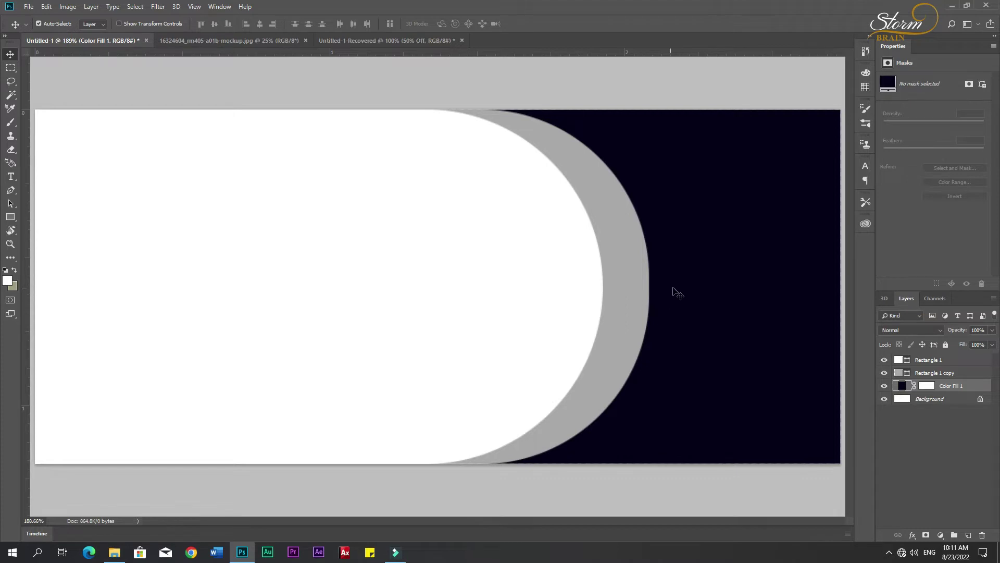
- Change the grey shape's fill to the lighter grey #cecccc
left_click(620, 286)
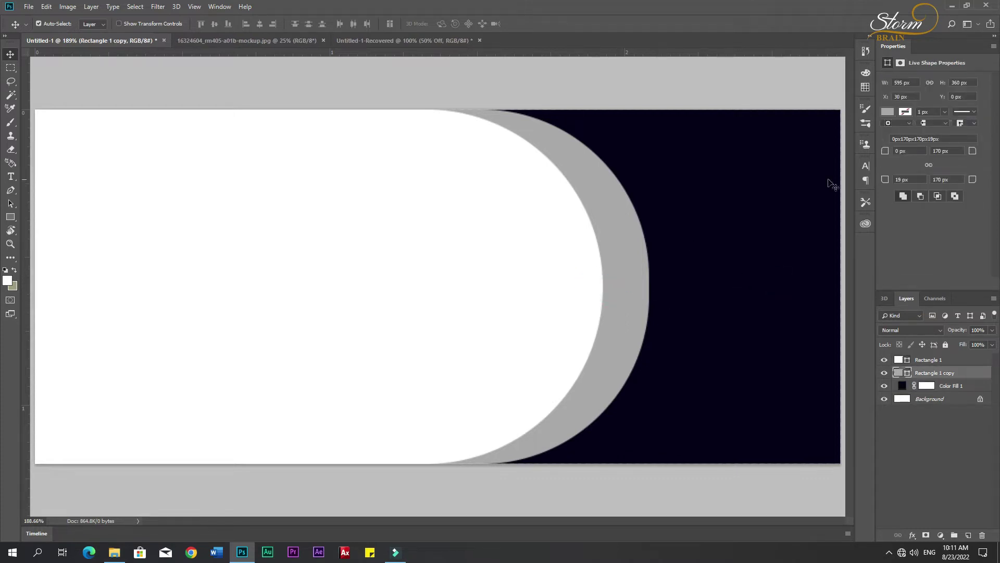
left_click(888, 113)
left_click(986, 131)
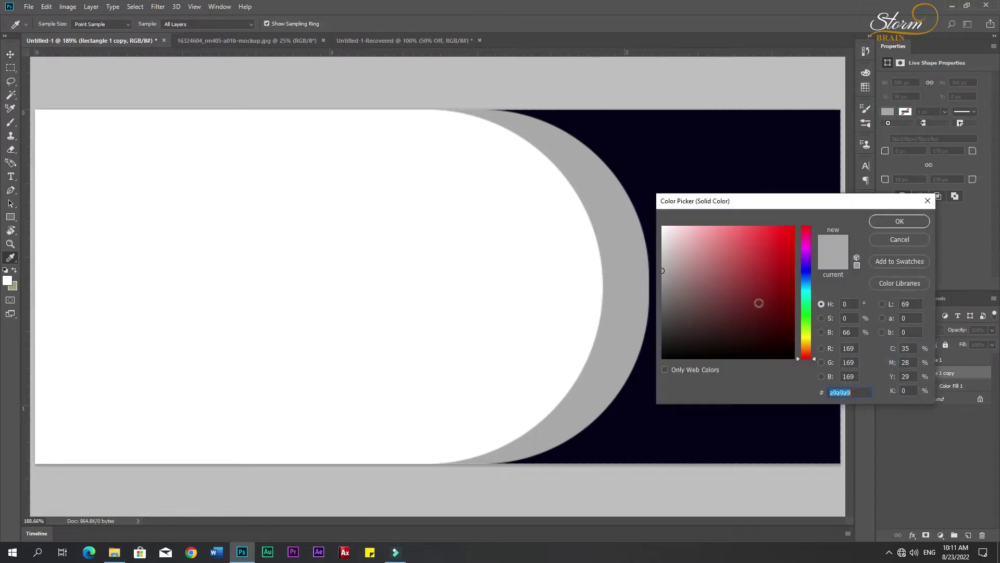
left_click_drag(661, 271, 664, 251)
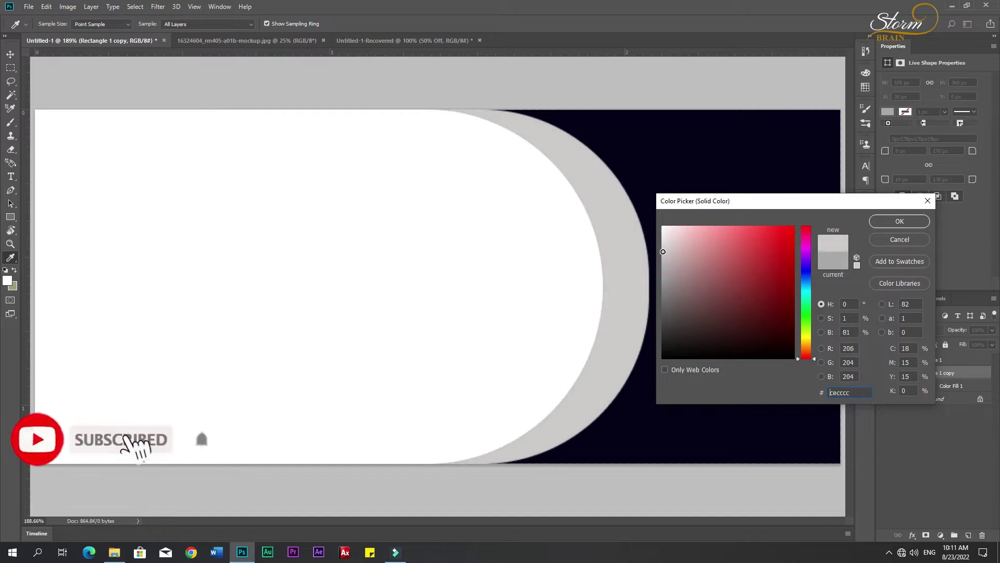
left_click(892, 222)
key("v")
left_click(717, 263)
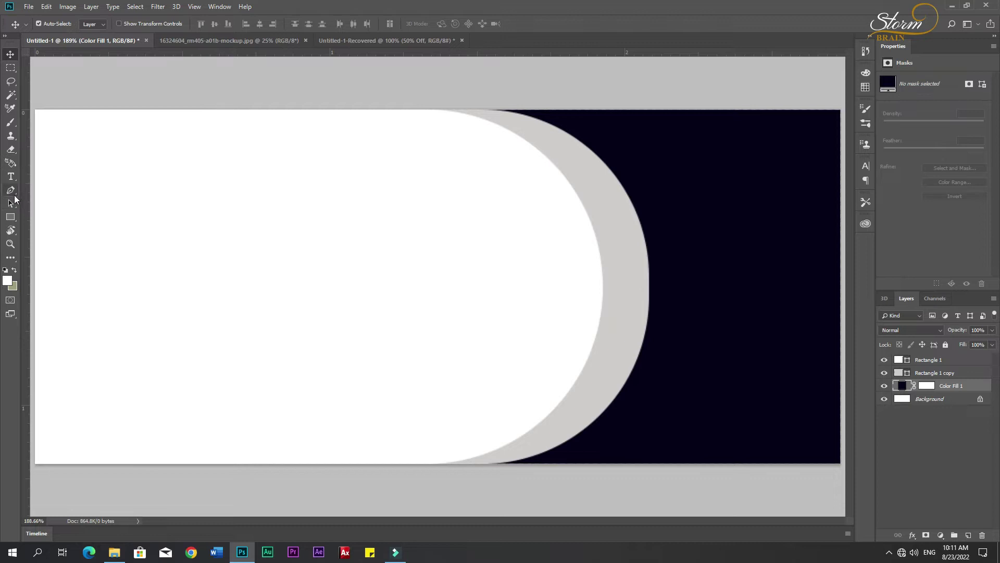
left_click(11, 216)
left_click_drag(562, 163, 779, 380)
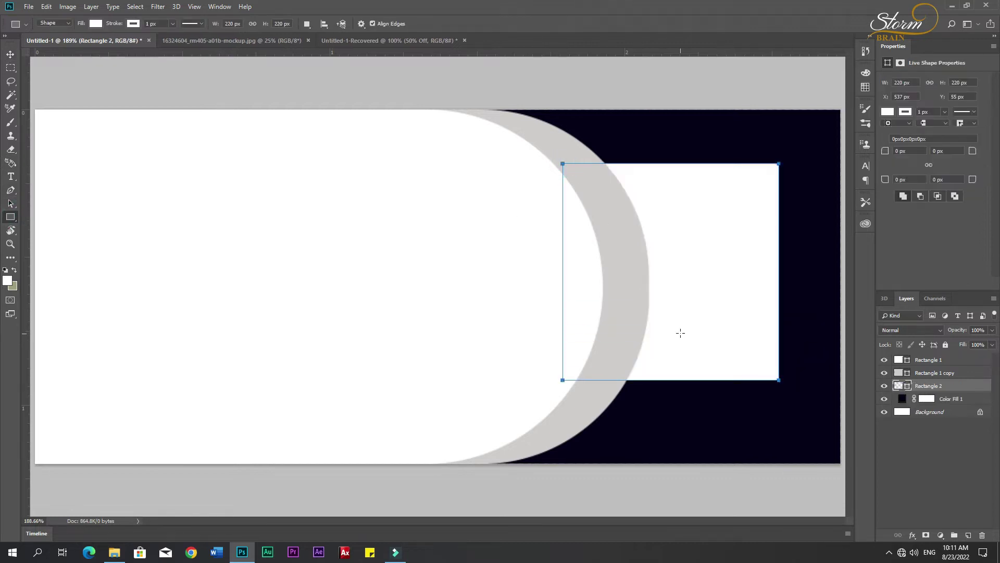
left_click_drag(884, 153, 999, 157)
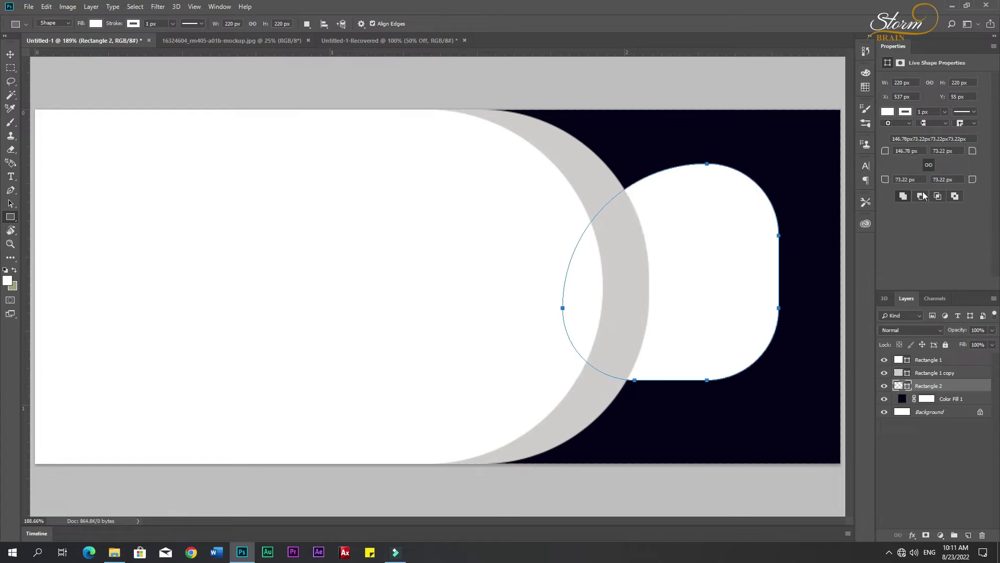
left_click(933, 387)
key("Delete")
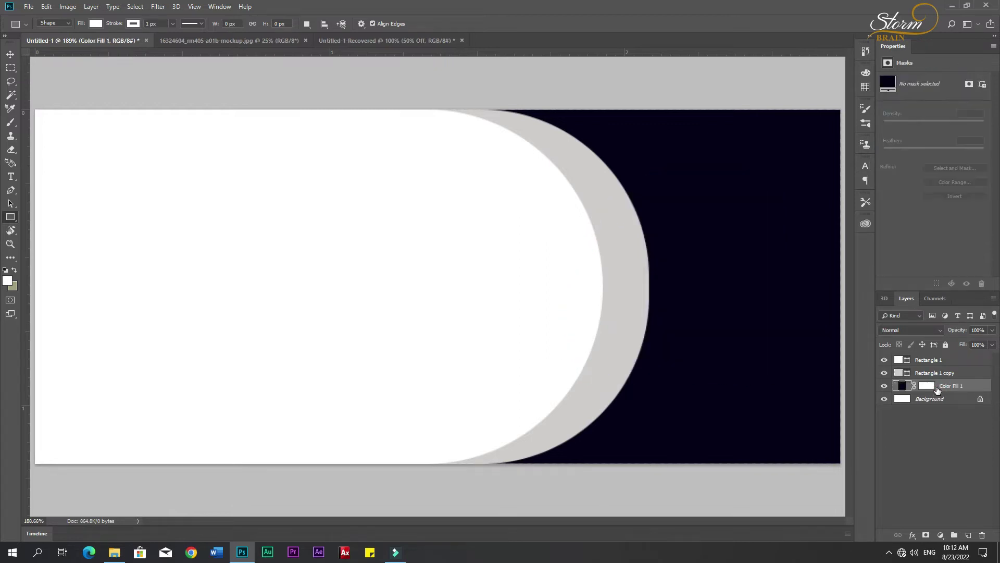
- Draw a white circle of about 220 × 220 px on a new layer with the Ellipse tool
right_click(10, 222)
left_click(48, 238)
left_click_drag(342, 220, 732, 437)
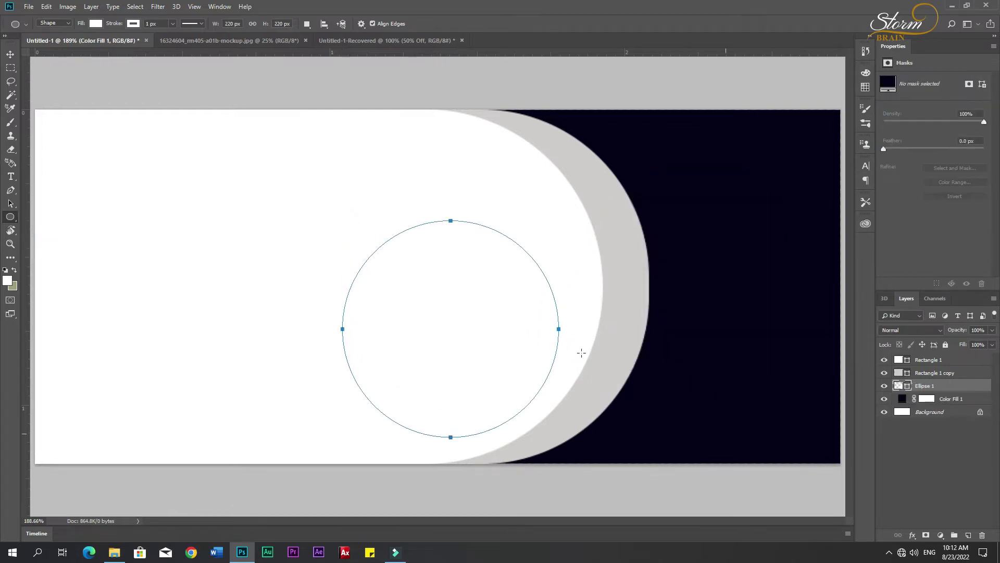
left_click(11, 56)
left_click_drag(483, 336, 704, 331)
key("ctrl+z")
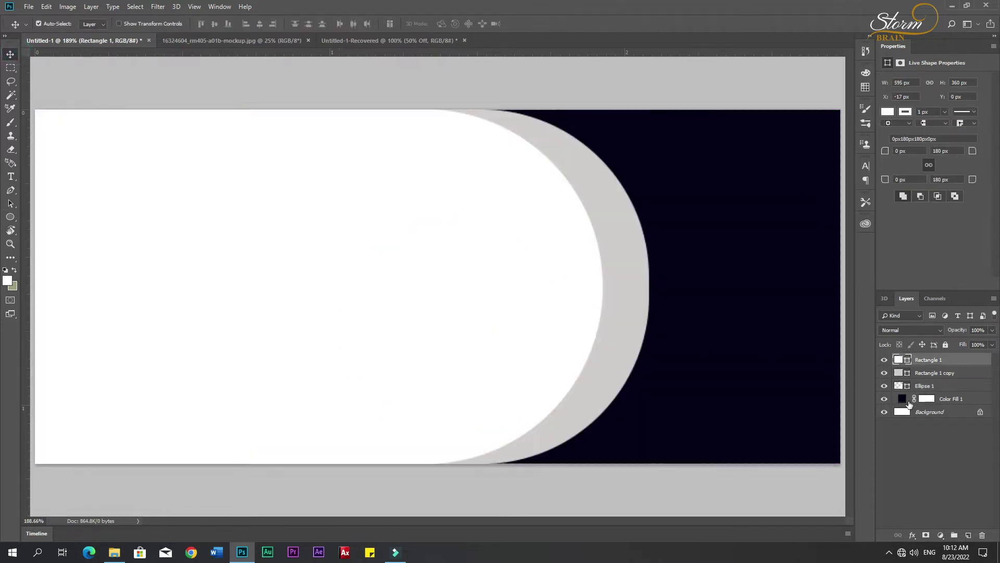
- Move the circle over the curved edge, vertically centred on the canvas, and bring its layer to the top
left_click(924, 389)
key("ctrl+t")
left_click_drag(495, 315, 654, 271)
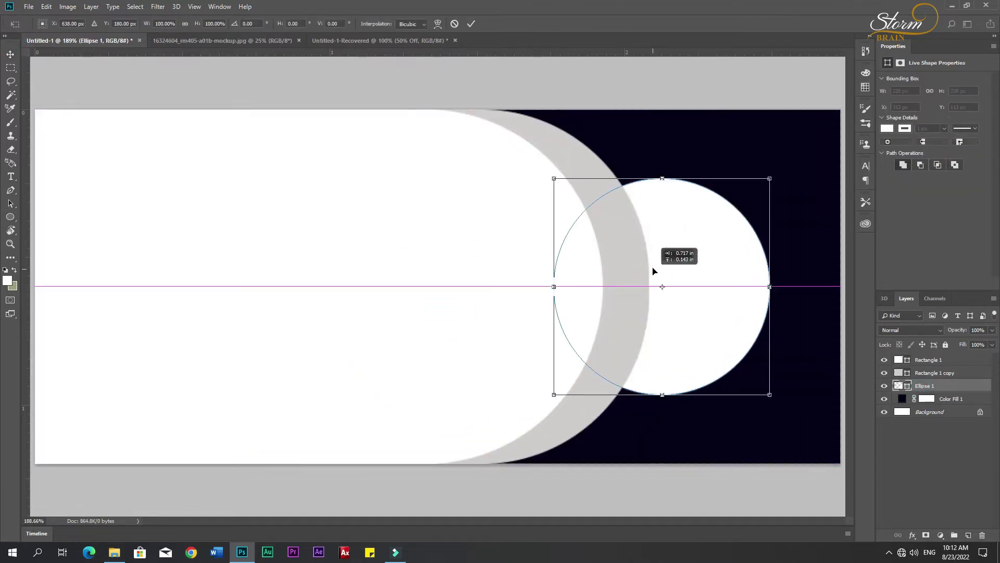
key("Return")
left_click_drag(932, 386, 904, 363)
- Fill the circle with golden yellow #ffc03a and remove its stroke
double_click(904, 363)
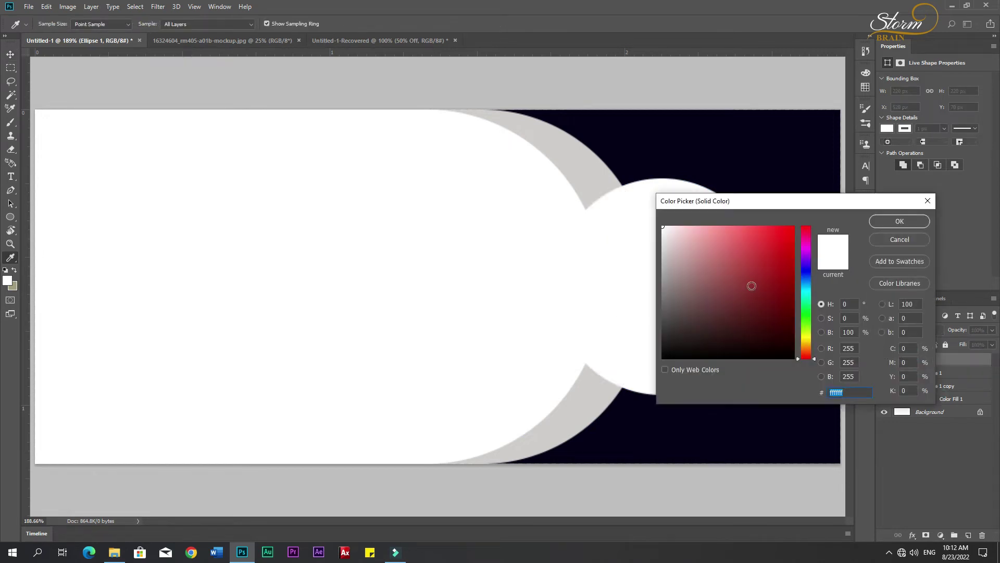
left_click(806, 343)
left_click_drag(781, 300, 764, 218)
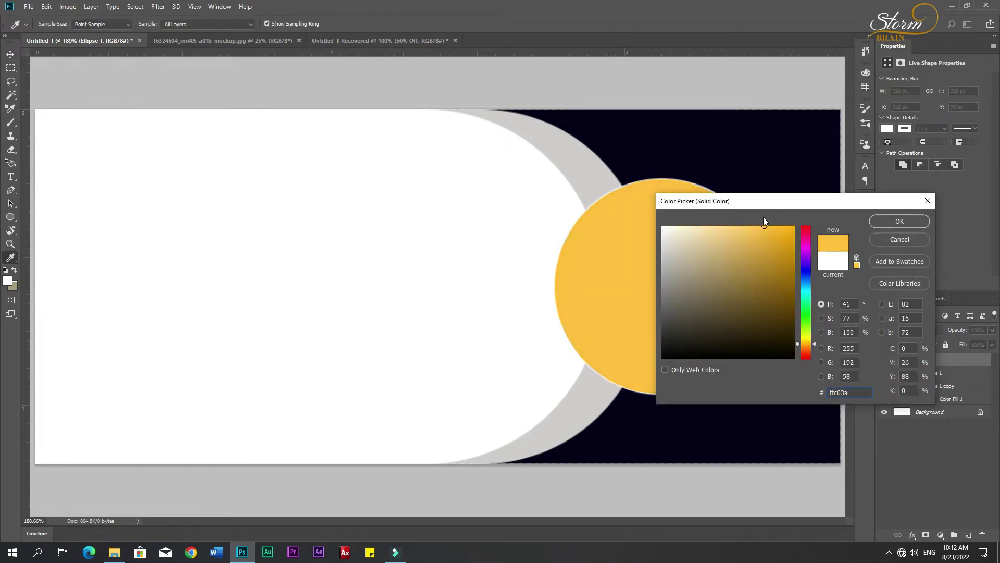
left_click(888, 221)
left_click(905, 129)
left_click(893, 149)
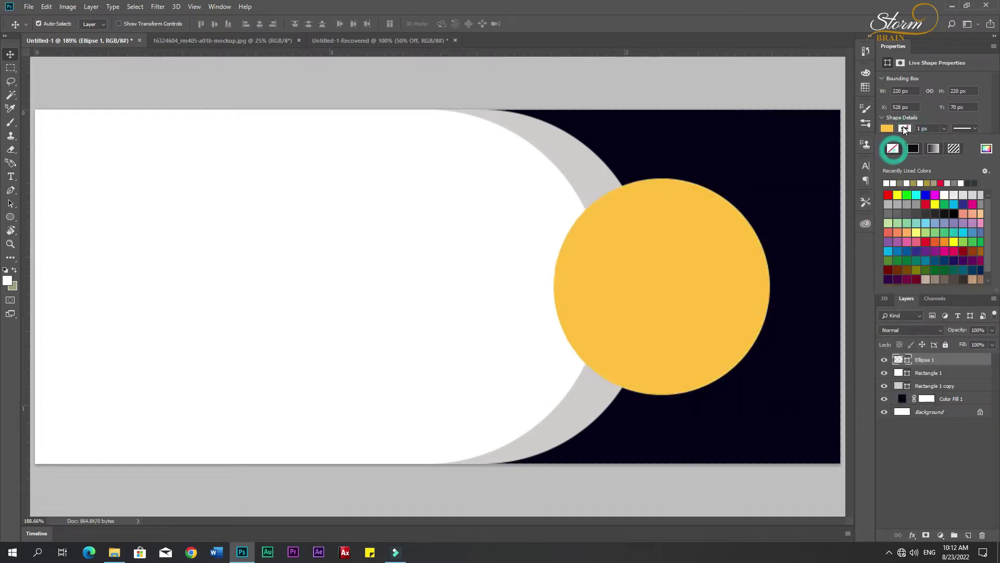
left_click(903, 128)
- Enlarge the yellow circle to about 321 × 321 px and position it at about X 465, Y 20 px
left_click_drag(613, 287, 603, 279)
key("ctrl+t")
left_click_drag(756, 387, 813, 415)
left_click_drag(697, 371, 699, 383)
left_click_drag(799, 439, 807, 445)
key("Return")
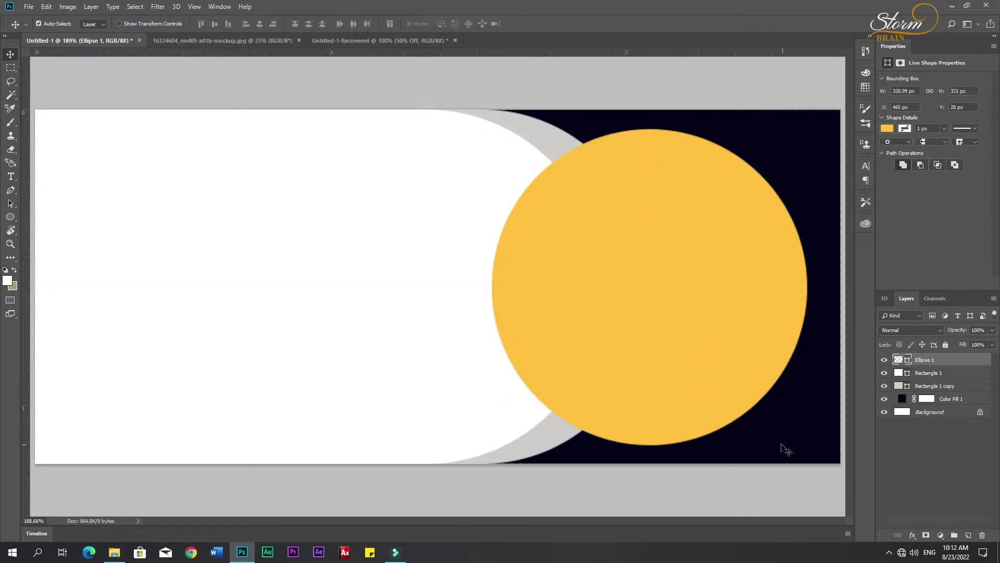
key("ctrl+t")
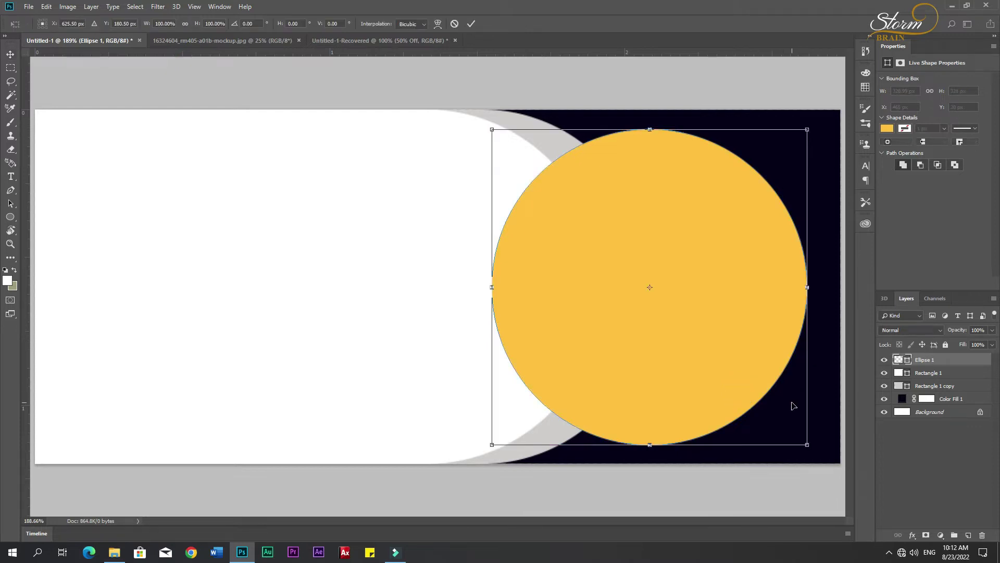
key("Return")
- Duplicate the yellow circle and fill the copy with white #ffffff
key("ctrl+j")
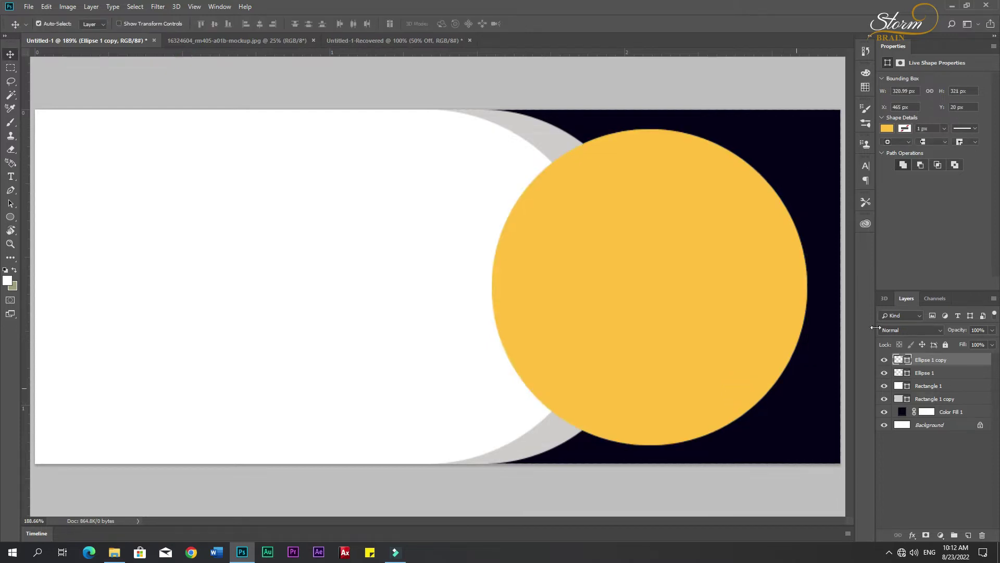
double_click(908, 360)
left_click_drag(761, 290, 2, 214)
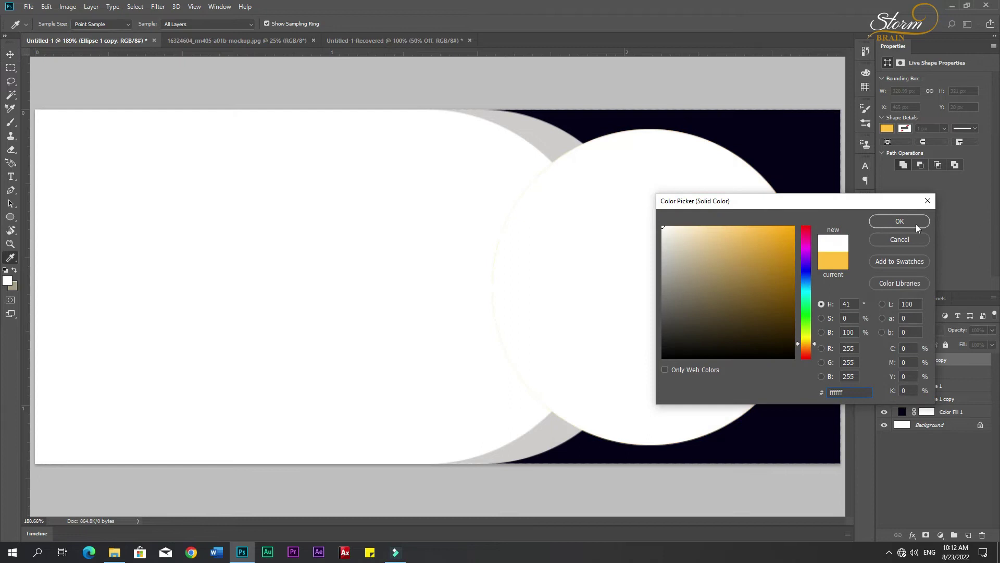
left_click(901, 222)
- Shrink the white circle to about 284 × 284 px and align its left edge with the yellow circle's left edge
key("ctrl+t")
mouse_move(807, 445)
left_mouse_down()
mouse_move(781, 419)
mouse_move(805, 437)
left_mouse_up()
left_click_drag(723, 383, 710, 383)
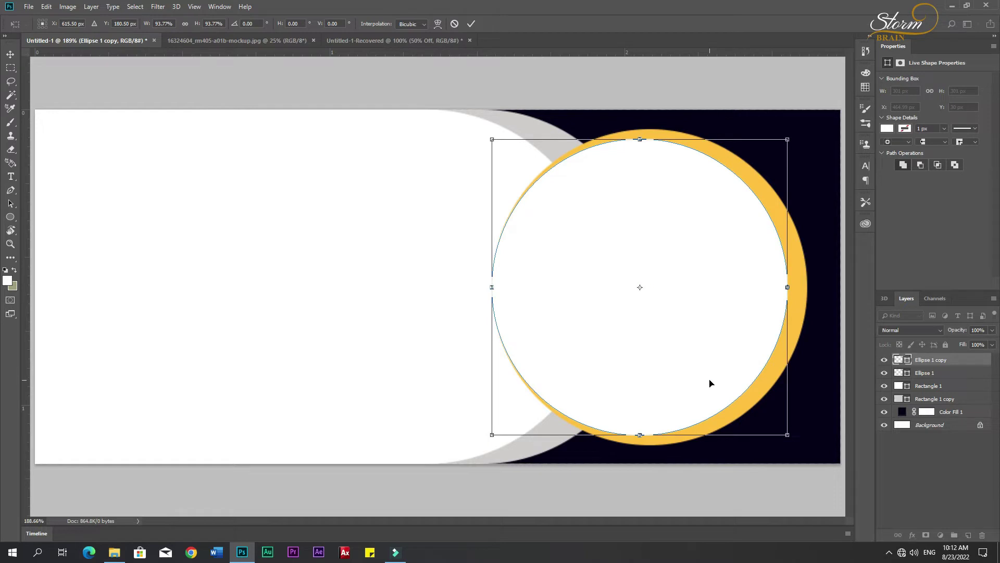
left_click_drag(786, 436, 771, 426)
left_click_drag(718, 365, 706, 369)
key("Return")
- Duplicate the white circle and fill the copy with black
key("ctrl+j")
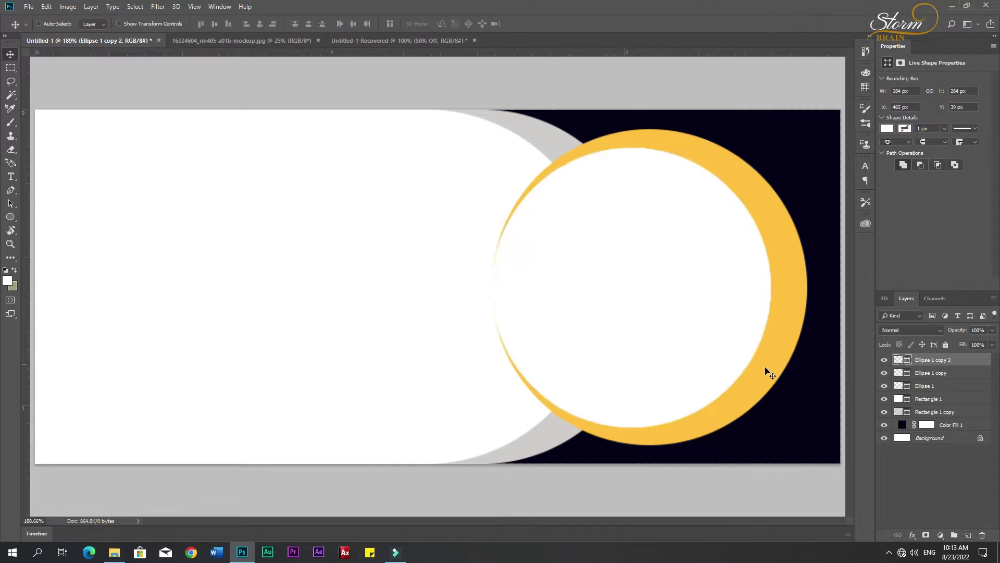
double_click(899, 359)
left_click(758, 329)
left_click(910, 221)
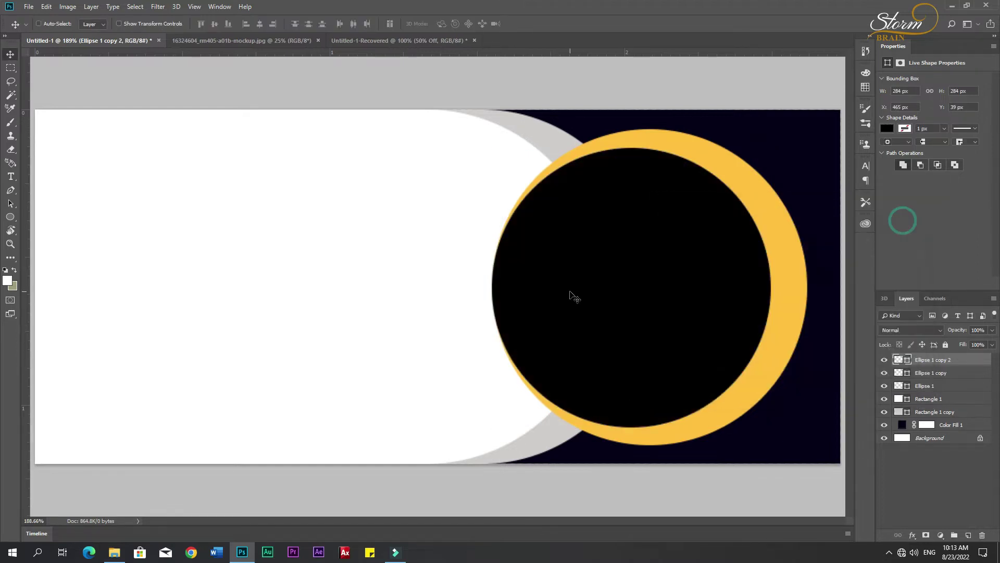
- Shrink the black circle to about 268 × 268 px and align its left edge with the white circle at X 465 px
key("ctrl+t")
left_click_drag(773, 429, 755, 411)
left_click_drag(684, 380, 681, 376)
key("Return")
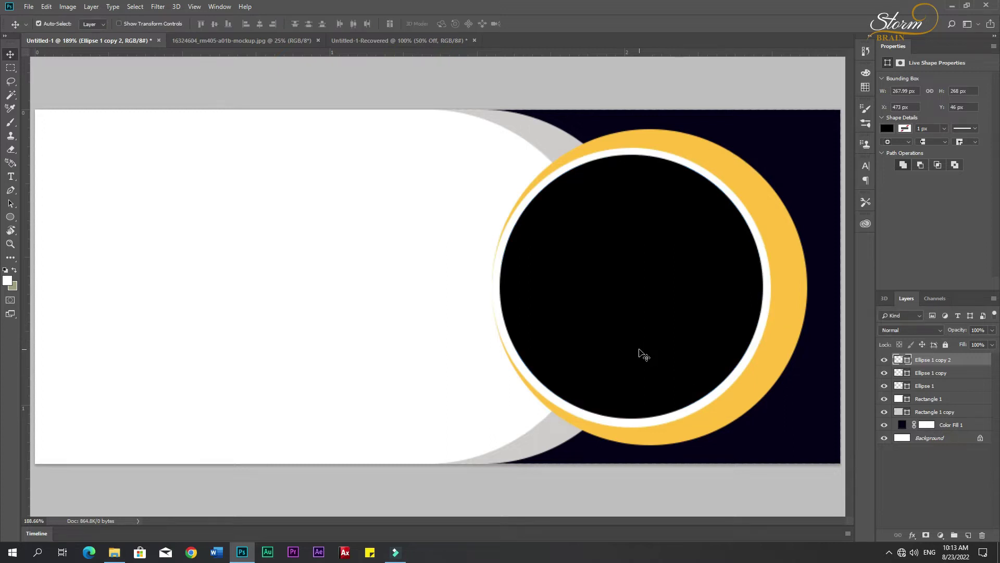
left_click_drag(598, 313, 592, 311)
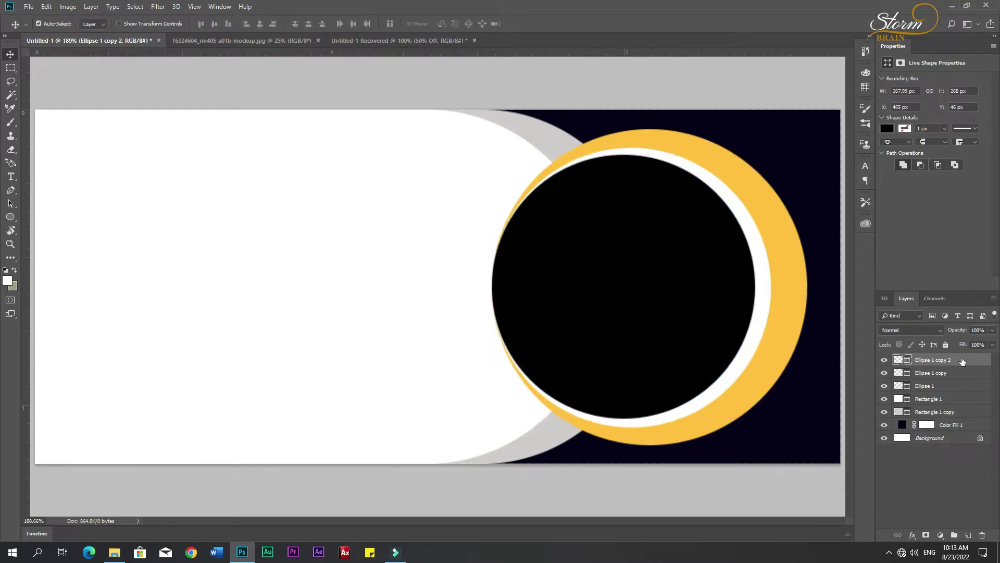
- Align the vertical centers of the yellow, white and black circles
left_click(932, 386, "shift")
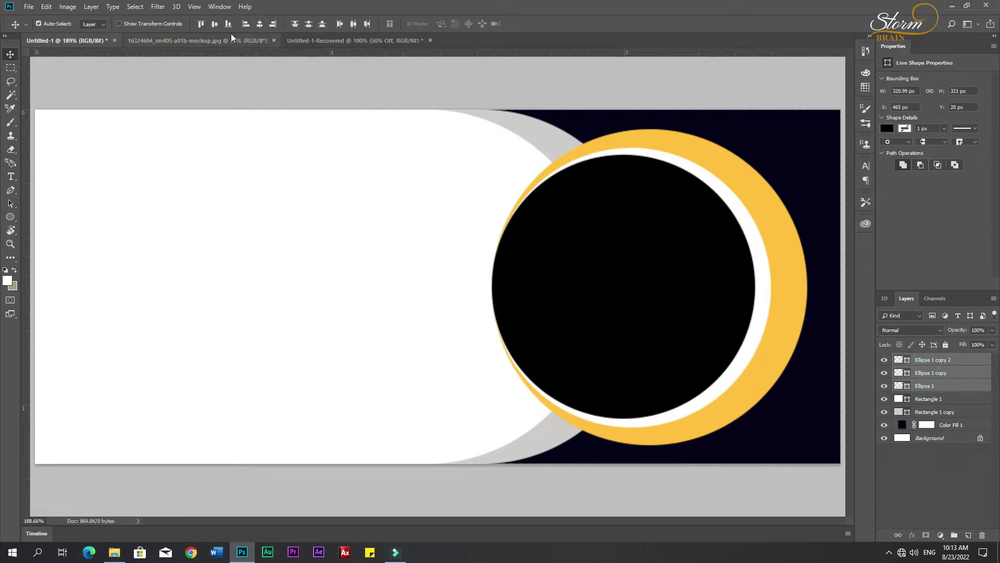
left_click(214, 24)
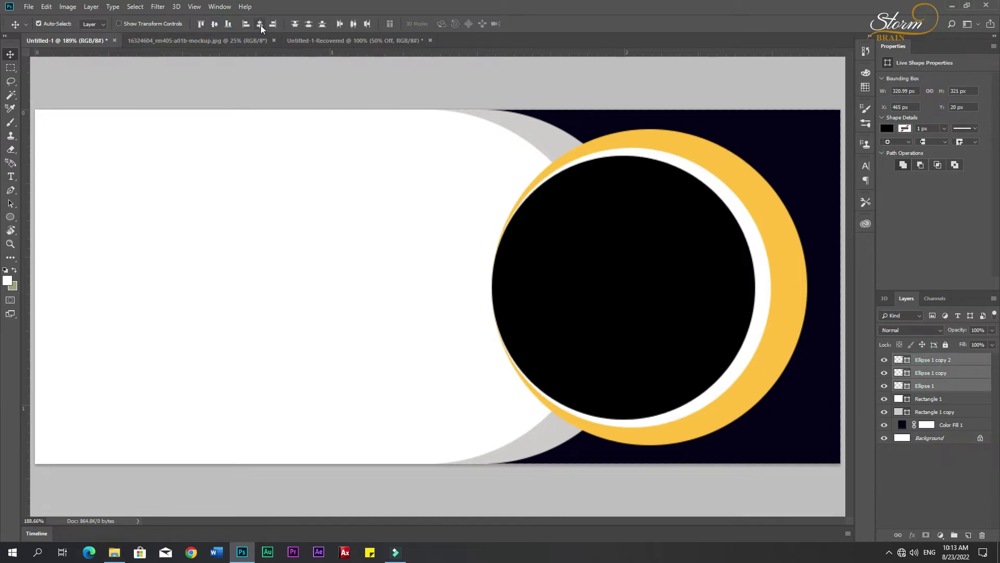
left_click_drag(579, 279, 580, 279)
left_click(562, 461)
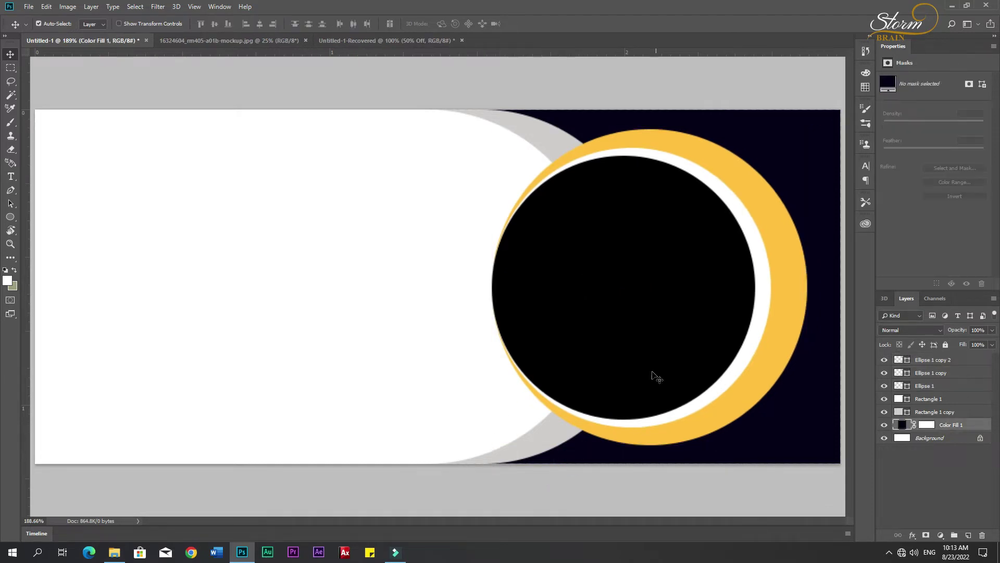
- Shift the black circle toward the yellow ring's right side and enlarge it to 278 × 278 px at about X 476, Y 41 px
left_click_drag(655, 335, 670, 332)
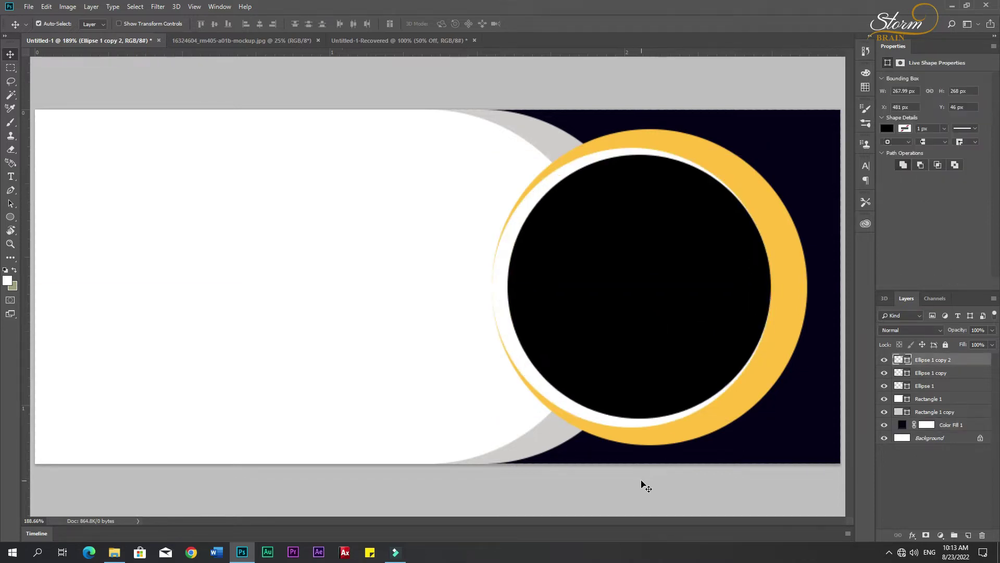
key("ctrl+t")
left_click_drag(507, 420, 503, 421)
key("Return")
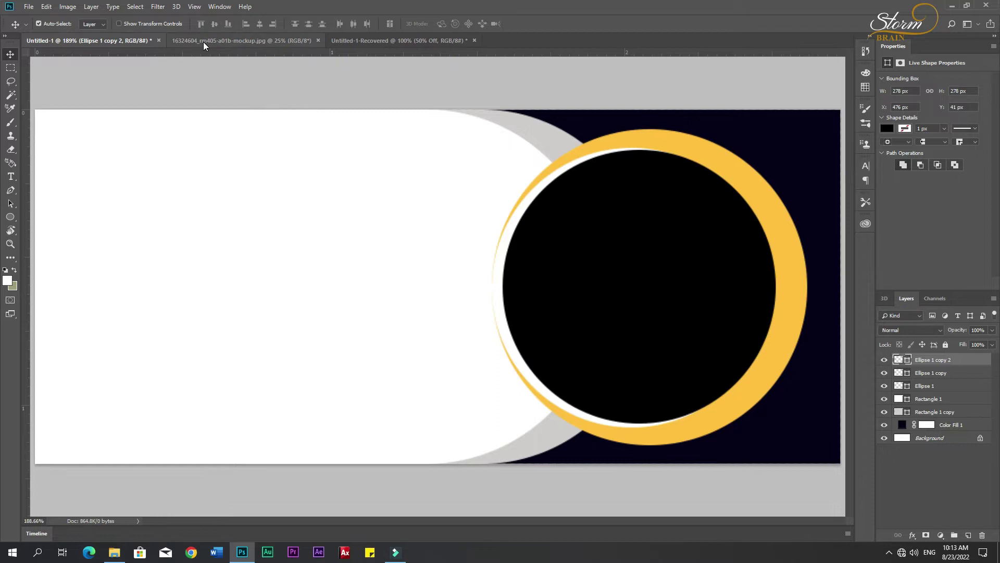
- Bring the photo from 16324604_rm405-a01b-mockup.jpg into the banner and clip it to the black circle
left_click(217, 41)
left_click_drag(585, 302, 640, 253)
left_click(940, 362, "alt")
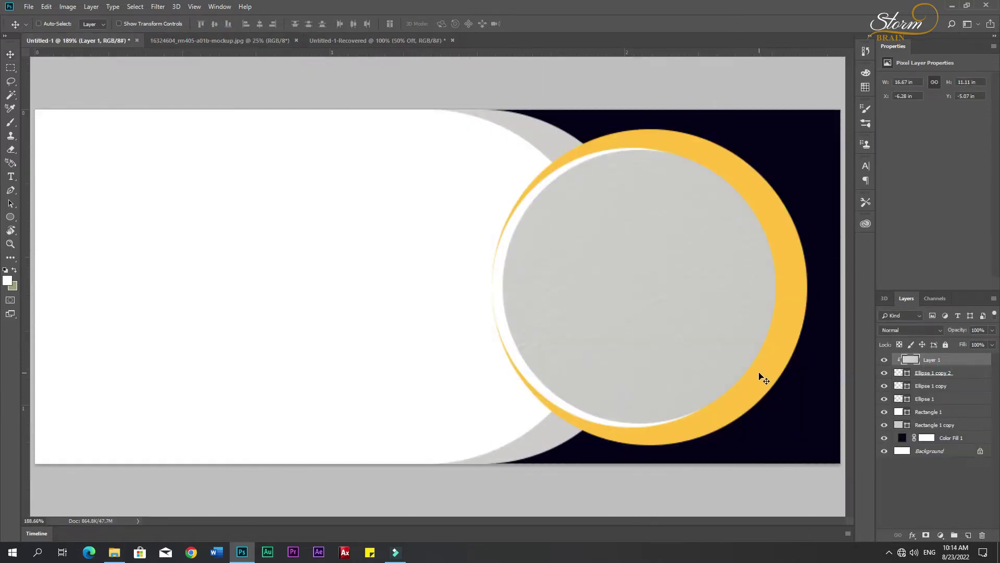
- Scale the clipped photo to about 9.86% and position it so the armchair, lamp and picture frame sit within the circle
scroll(763, 380, "down", 6)
key("ctrl+t")
scroll(640, 328, "down", 6)
left_click_drag(604, 389, 465, 312)
scroll(515, 326, "up", 10)
left_click_drag(636, 352, 578, 354)
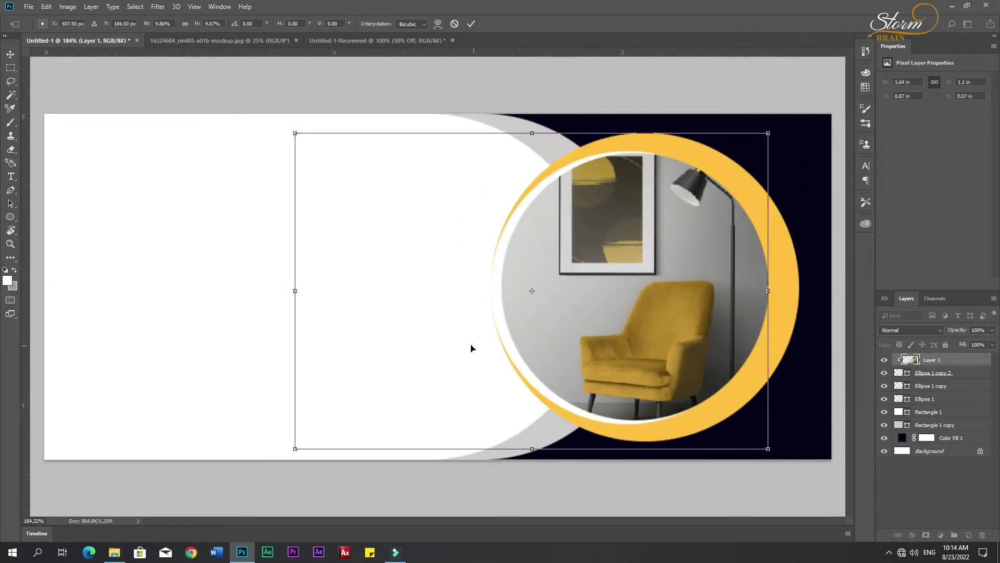
key("Up")
key("Up")
key("Down")
key("Return")
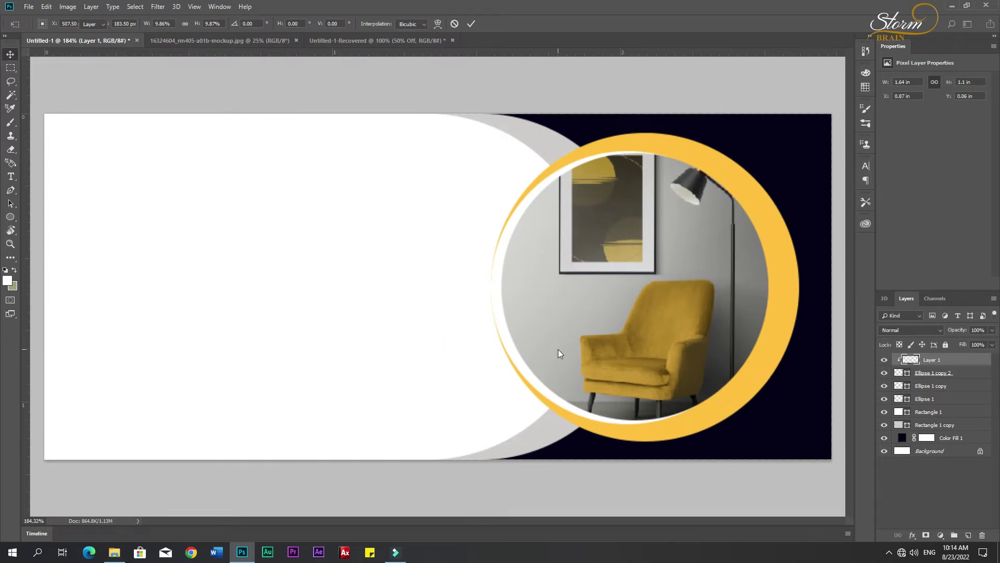
left_click(616, 360)
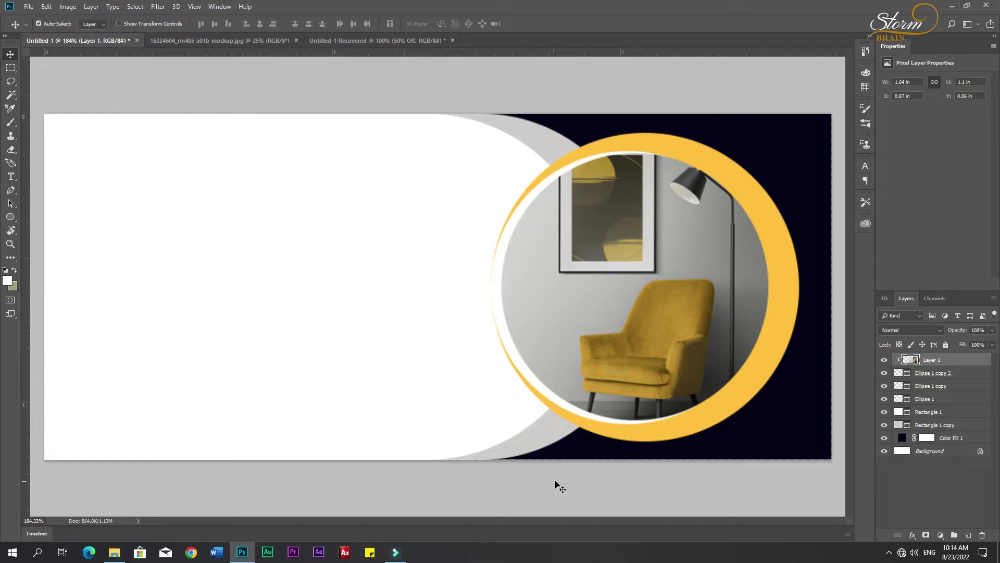
- Draw a circle about 44 px wide near the yellow ring's upper-right edge and fill it with the armchair's gold #c59531
scroll(557, 477, "down", 1)
key("ctrl+0")
left_click(10, 216)
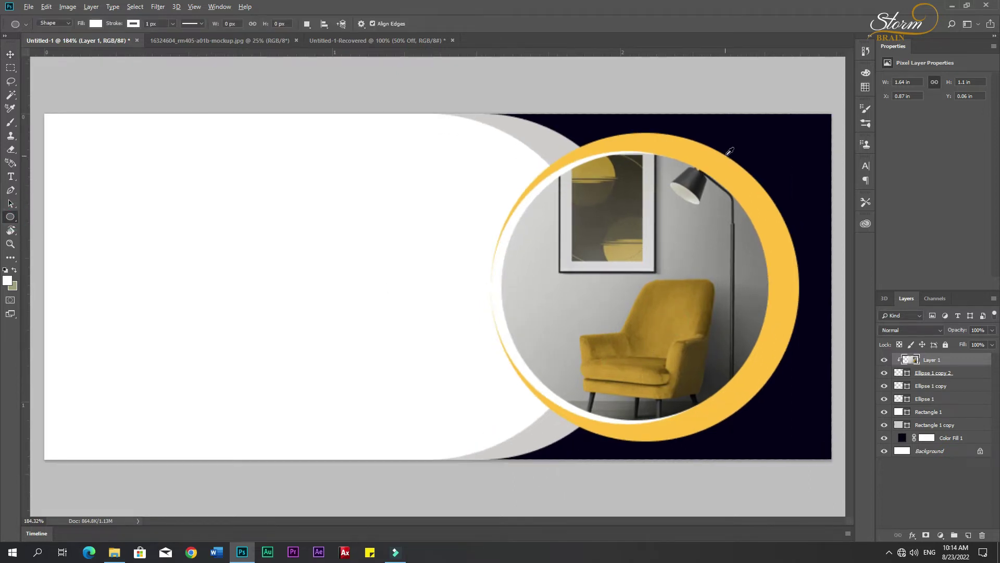
mouse_move(734, 140)
left_mouse_down()
mouse_move(769, 157)
mouse_move(781, 180)
mouse_move(938, 201)
left_mouse_up()
double_click(908, 361)
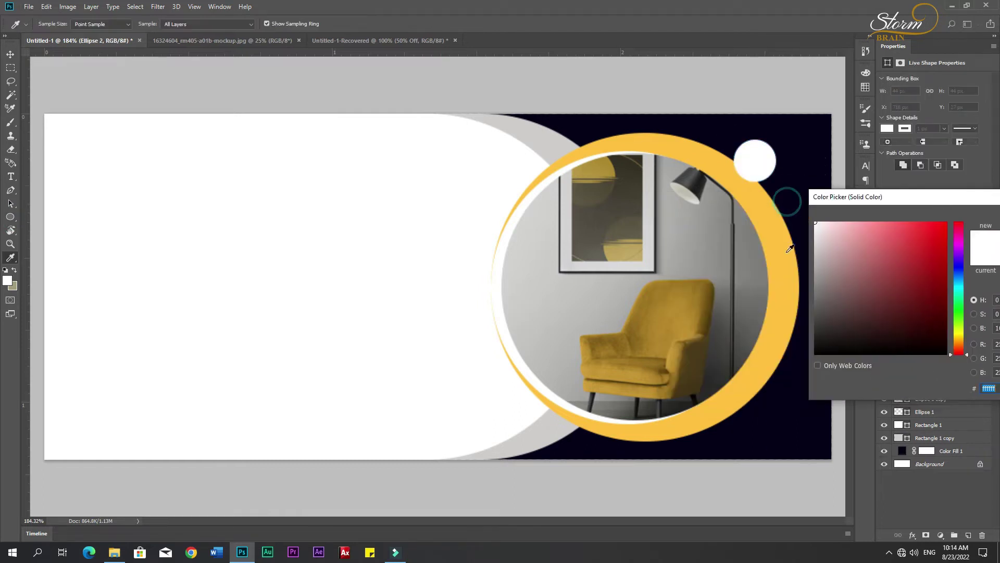
left_click(634, 374)
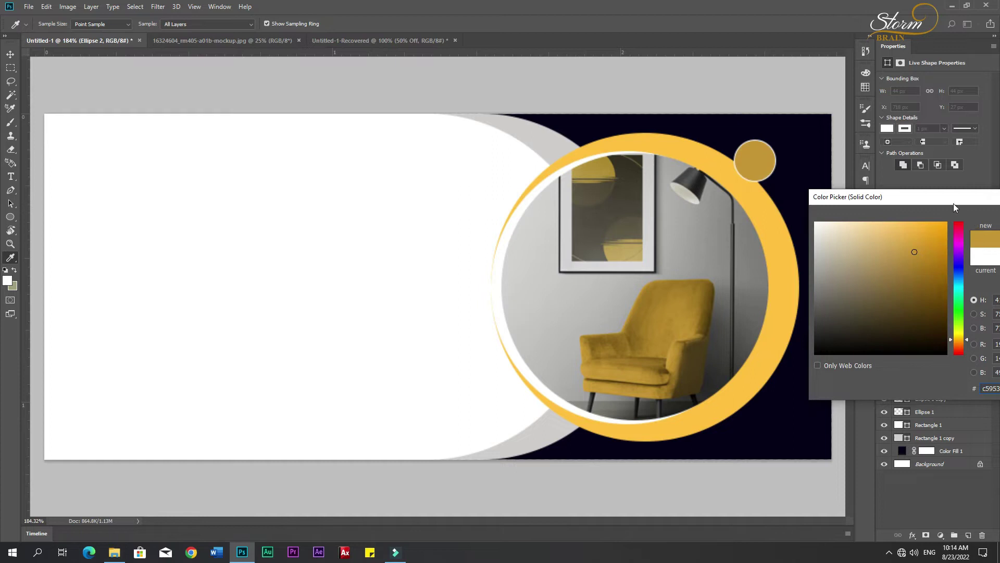
left_click(955, 230)
- Remove the small gold circle's stroke and move it onto the yellow ring's upper-right edge
left_click(909, 132)
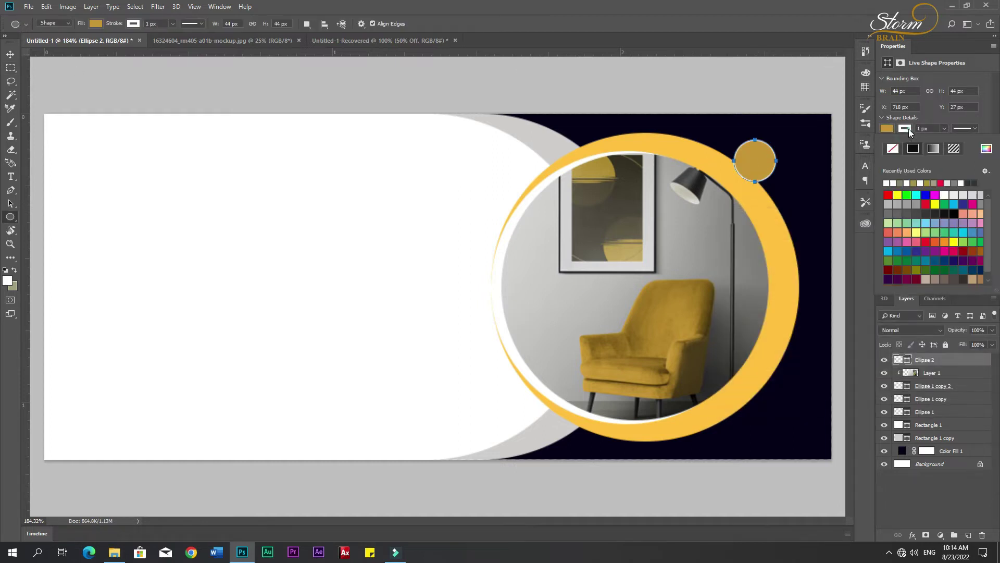
left_click(893, 150)
left_click(907, 127)
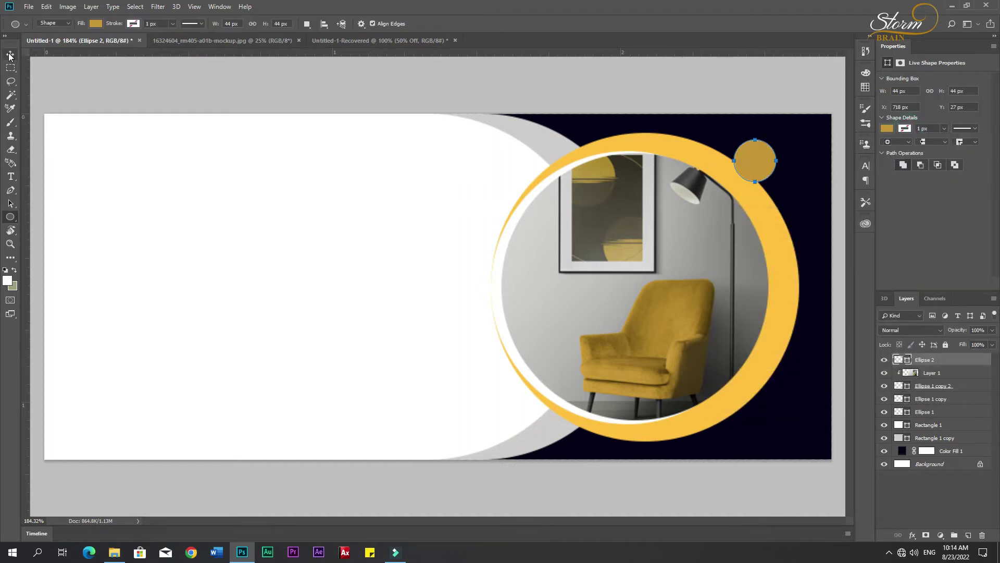
left_click(10, 54)
left_click_drag(762, 163, 748, 167)
left_click(764, 218)
double_click(898, 411)
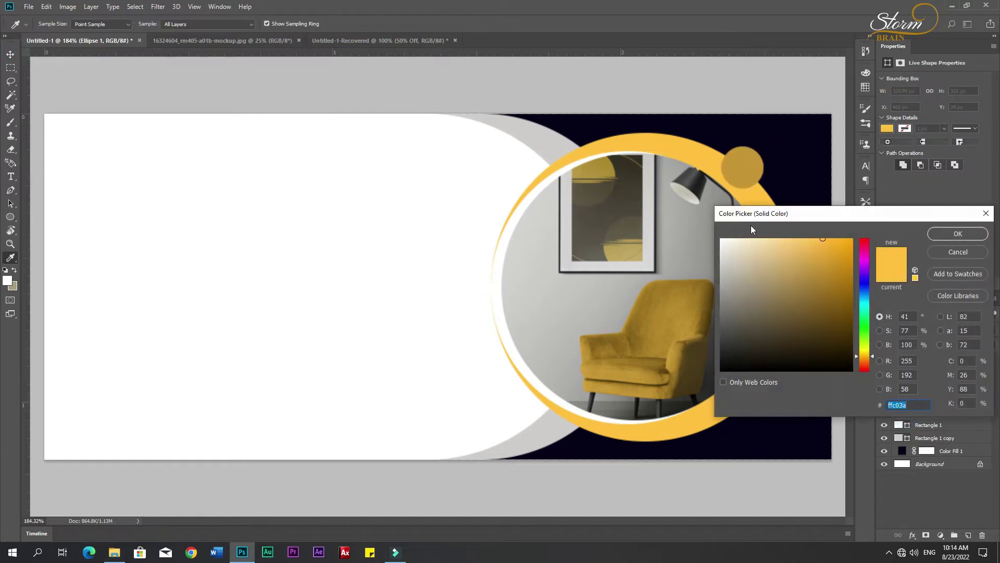
left_click(820, 269)
left_click(959, 252)
- Move the small circle to about X 710, Y 34 px and fill it with the ring's yellow #ffc03a
left_click_drag(752, 171, 757, 172)
double_click(906, 359)
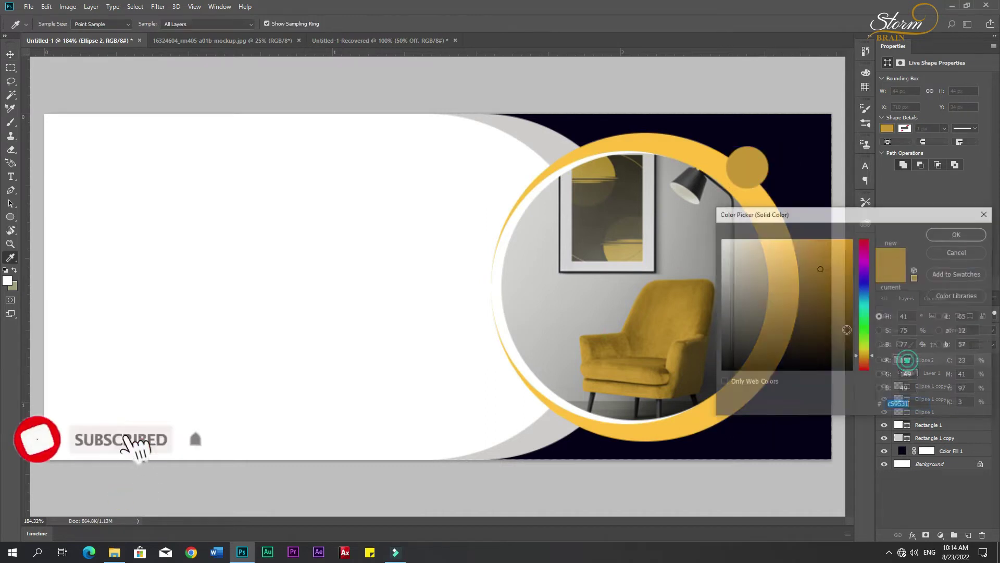
left_click(765, 182)
left_click(958, 233)
- Lower the small circle's opacity to 56% and its fill opacity to 90%
left_click(977, 331)
left_click_drag(977, 331, 962, 345)
left_click(887, 130)
left_click(917, 302)
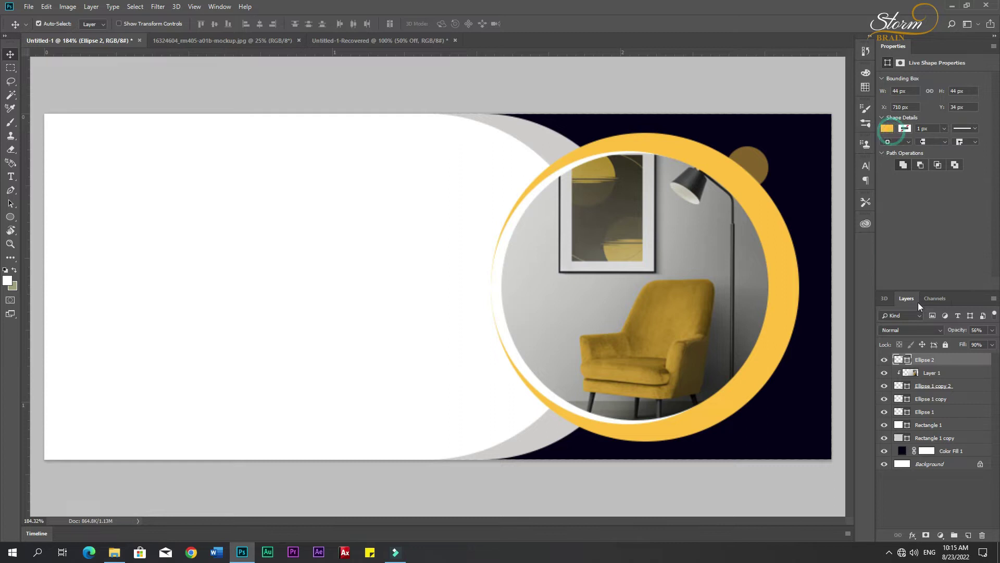
- Recolor the small circle pale yellow, about #ffe2a5, and move it to about X 705, Y 34 px
double_click(905, 360)
left_click_drag(822, 238, 774, 240)
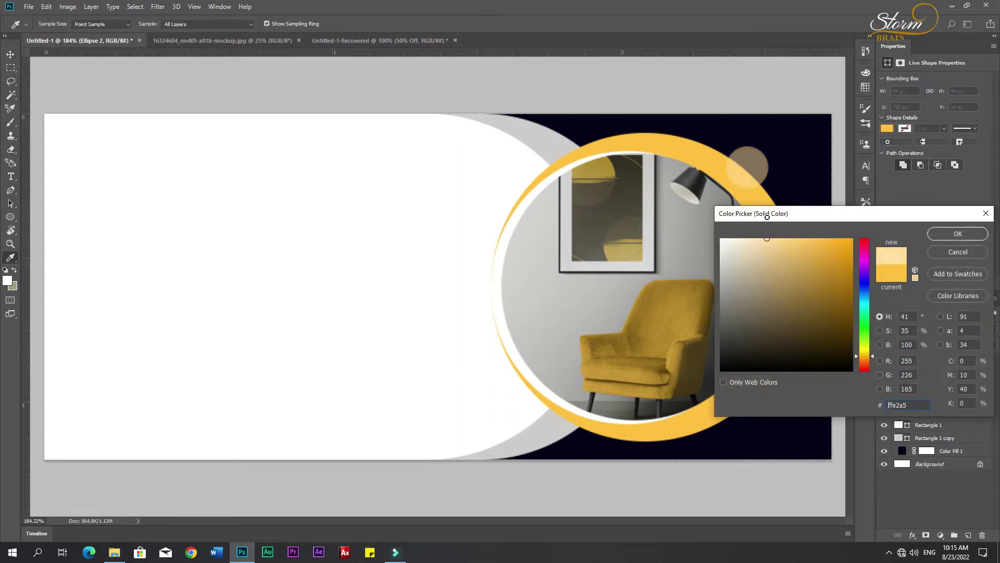
left_click(958, 233)
left_click_drag(752, 168, 749, 169)
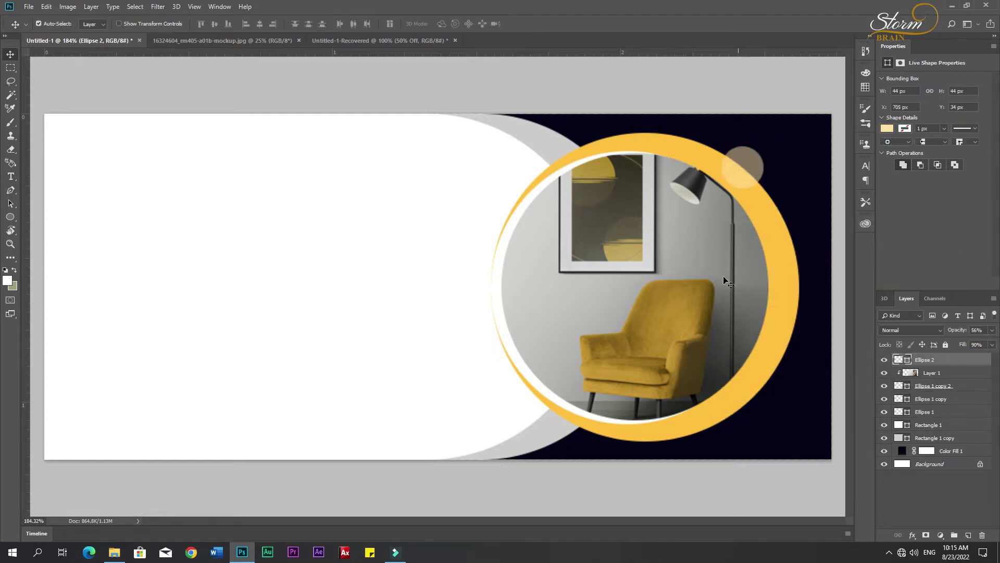
- Change the fill of the large white rounded rectangle to a very light off-white
left_click(404, 317)
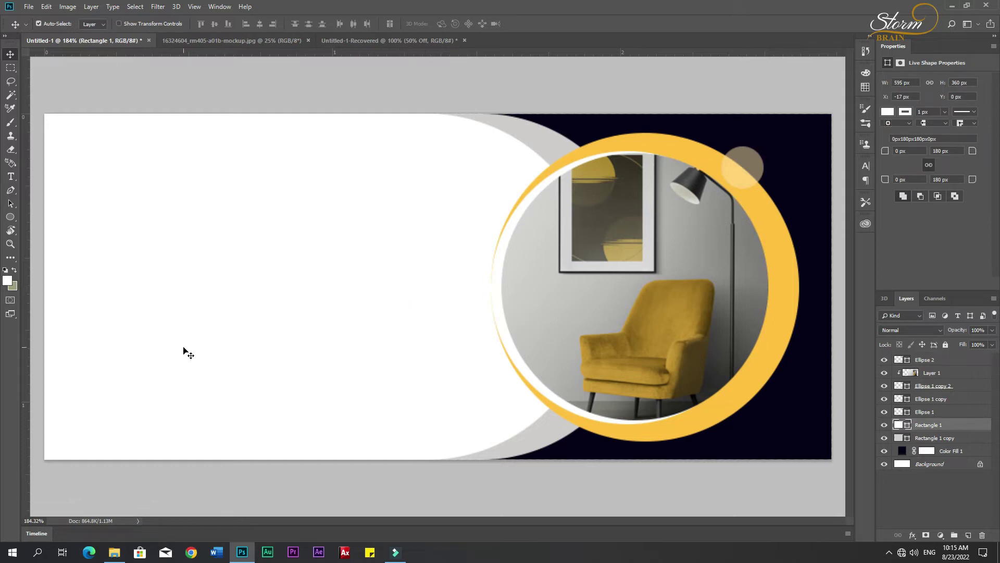
left_click(7, 280)
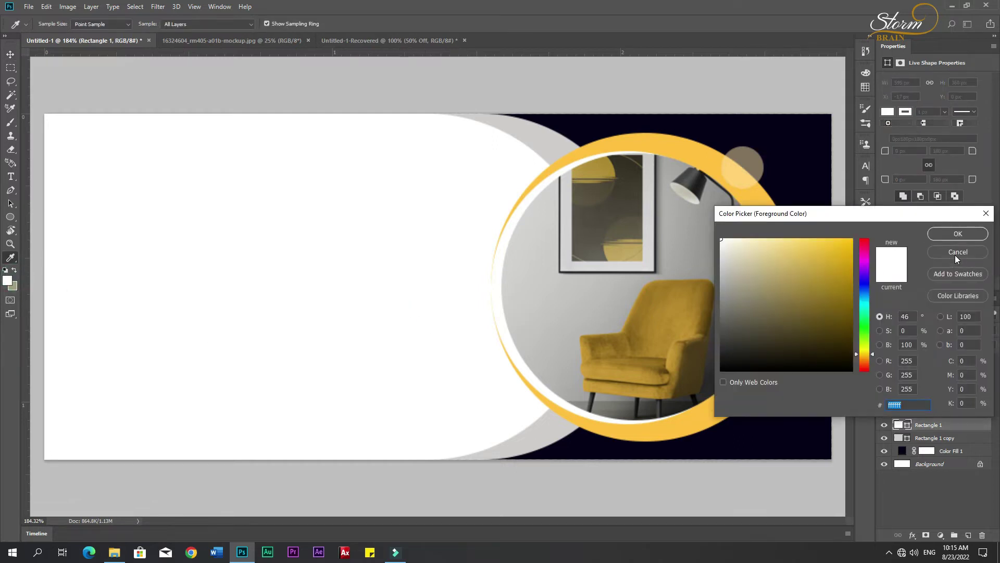
left_click(956, 254)
double_click(909, 426)
left_click_drag(722, 269, 704, 242)
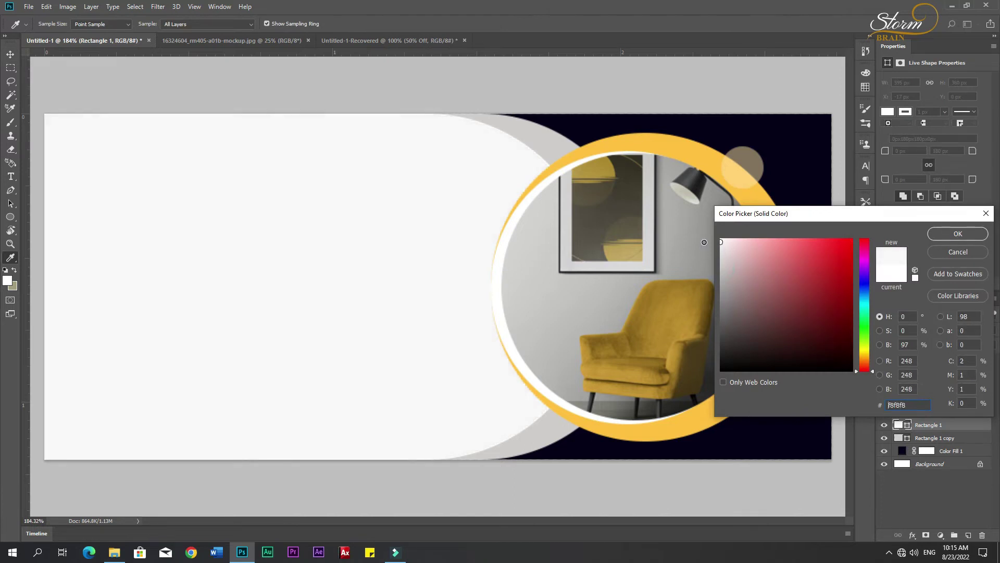
left_click(957, 233)
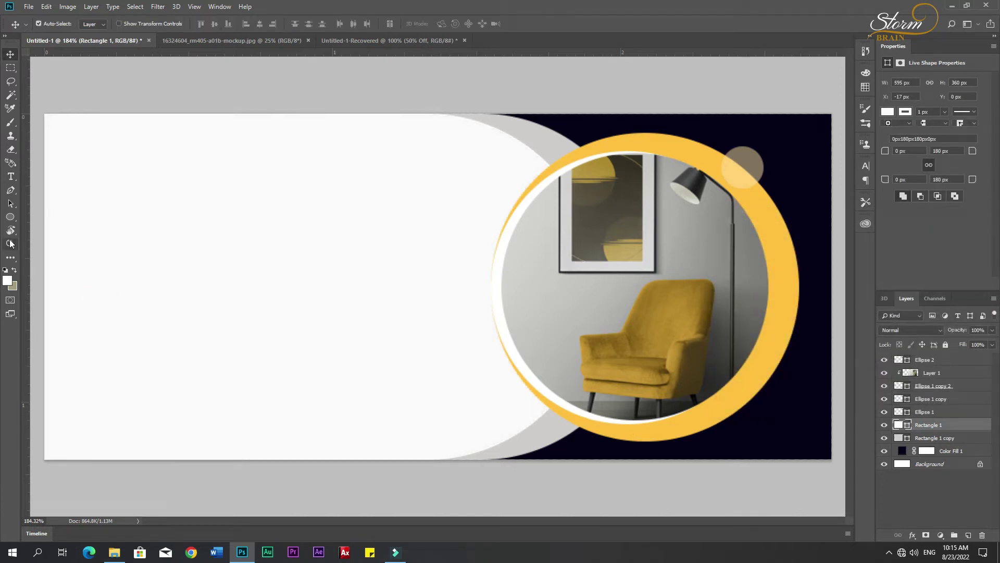
- Draw a 100 × 100 px circle at the photo circle's lower-left edge and fill it with black #000000
left_click(10, 217)
left_click_drag(471, 326, 568, 422)
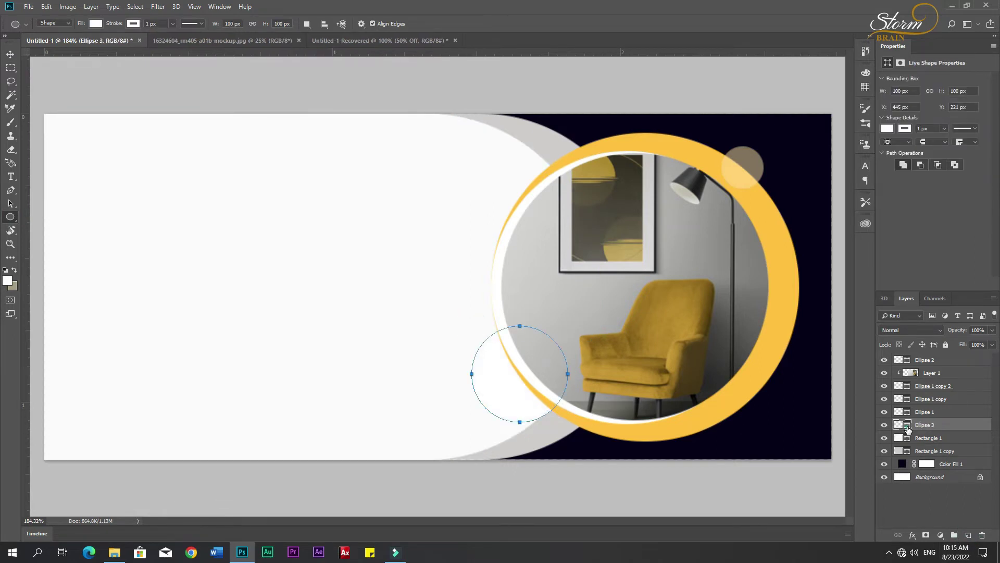
double_click(907, 426)
type("000000")
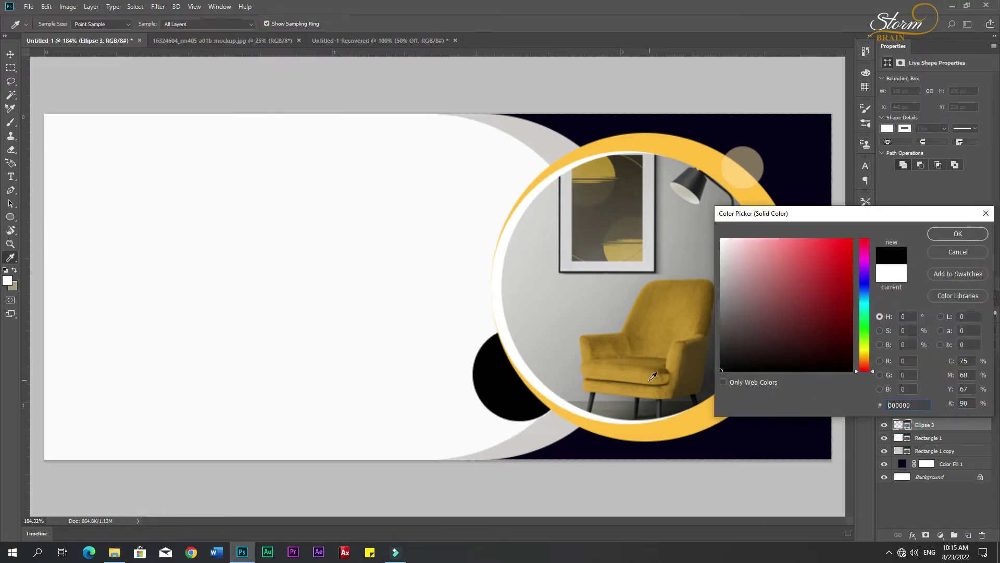
left_click(964, 233)
- Bring the black circle in front of all layers, shrink it and position it over the photo circle's lower-left edge
key("v")
mouse_move(527, 378)
left_mouse_down()
mouse_move(510, 374)
mouse_move(514, 386)
left_mouse_up()
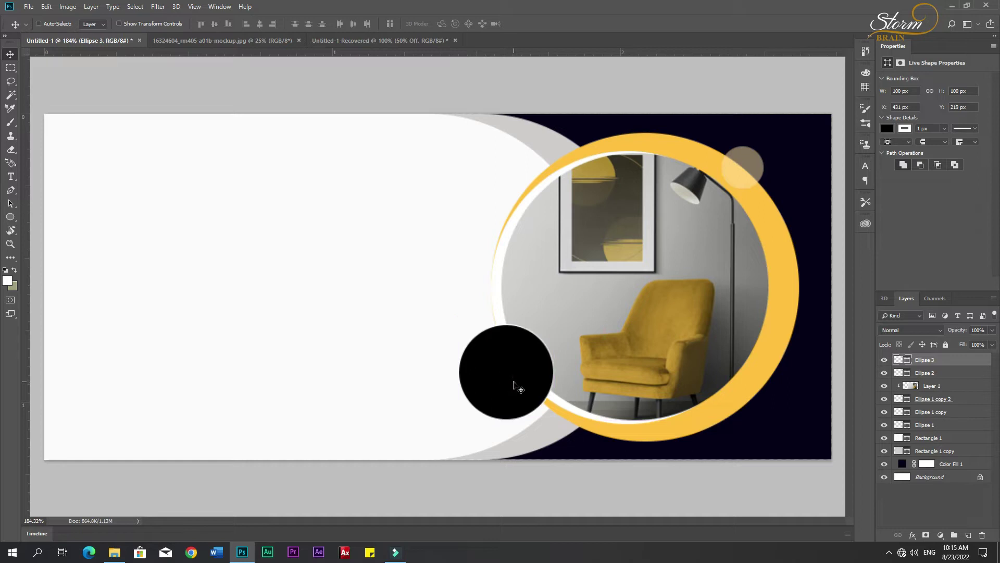
key("ctrl+t")
left_click_drag(461, 327, 477, 343)
left_click_drag(522, 412, 528, 403)
key("Return")
left_click(421, 409)
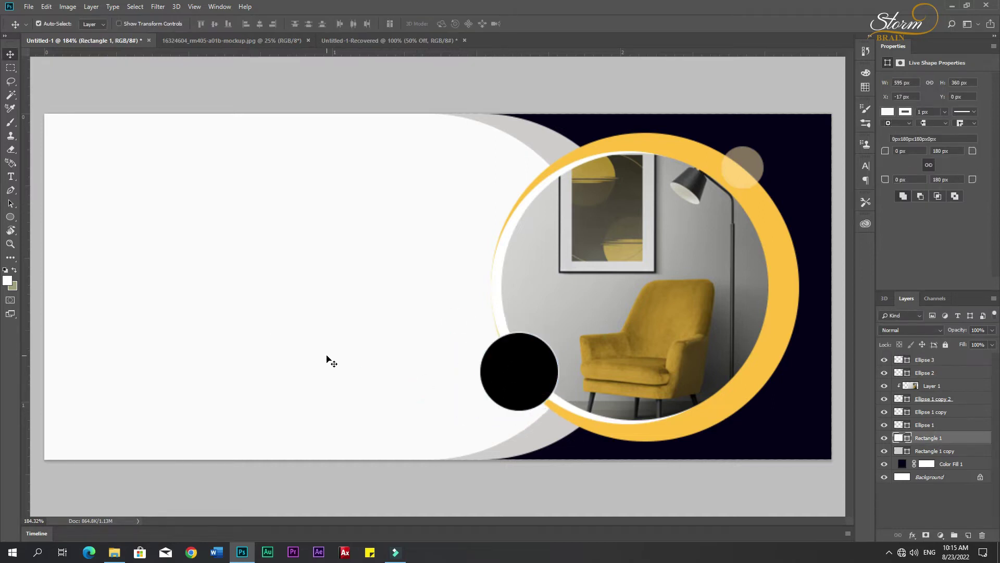
- Copy the "Simple & Modern" and "Furniture" text layers from Untitled-1-Recovered onto the off-white area of the banner
left_click(365, 40)
left_click_drag(290, 237, 379, 235)
left_click(408, 285)
left_click(377, 339, "shift")
left_click_drag(377, 339, 217, 282)
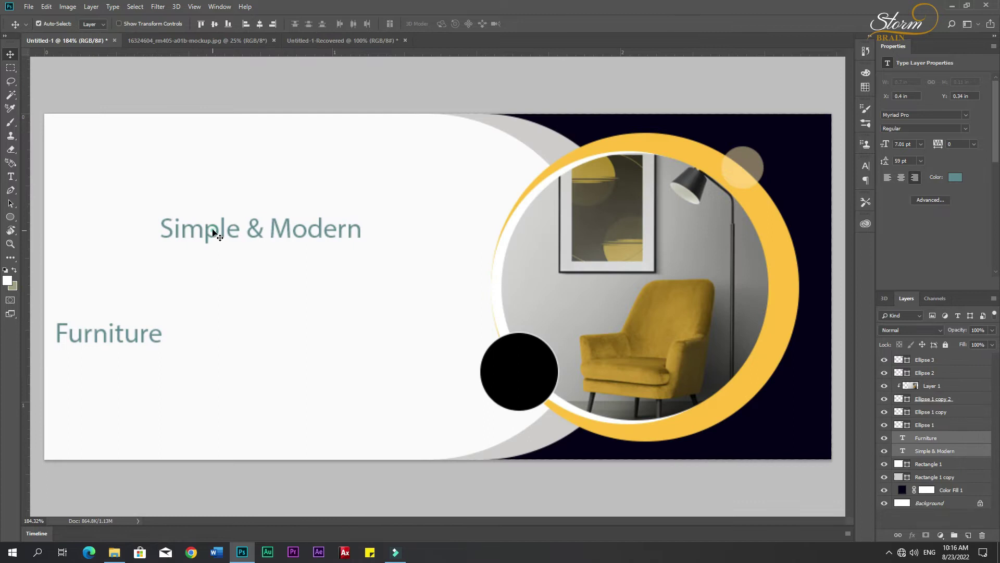
left_click_drag(213, 233, 245, 227)
- Set the font size of the "Furniture" text to 11.01 pt
left_click(159, 324)
key("t")
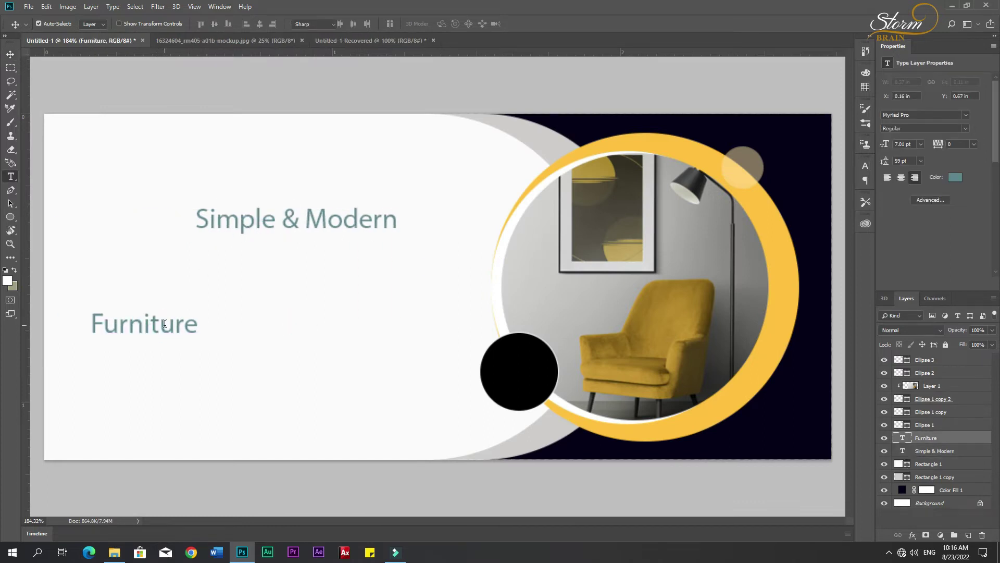
double_click(165, 324)
left_click(260, 24)
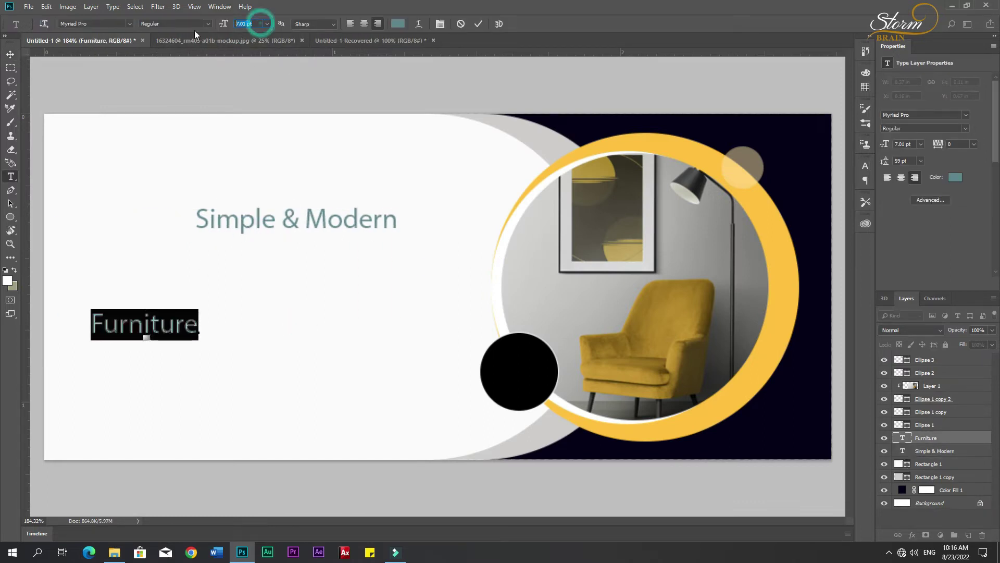
left_click_drag(224, 24, 219, 25)
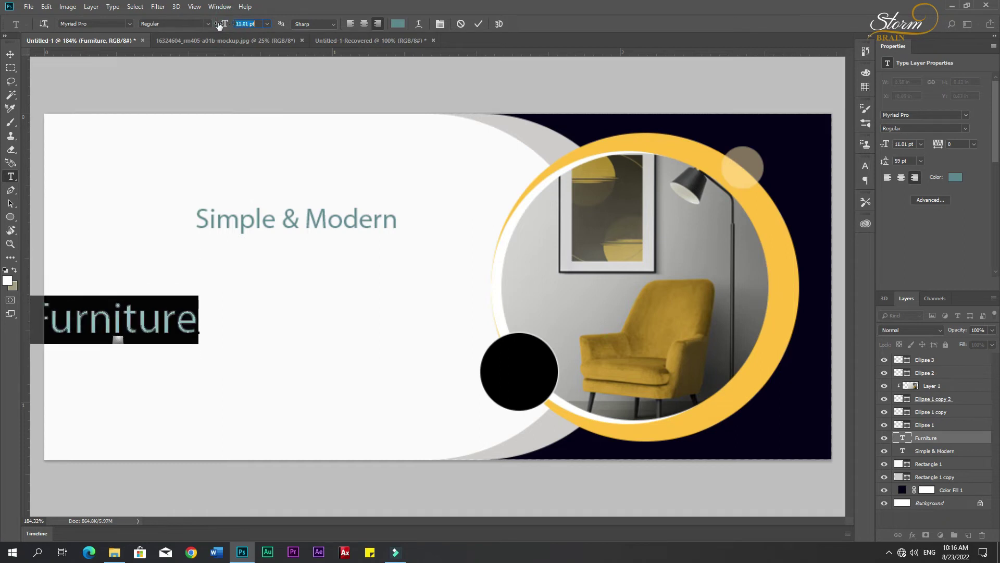
- Change the "Furniture" text to Montserrat Bold and move it just below "Simple & Modern"
left_click(104, 24)
type("mon")
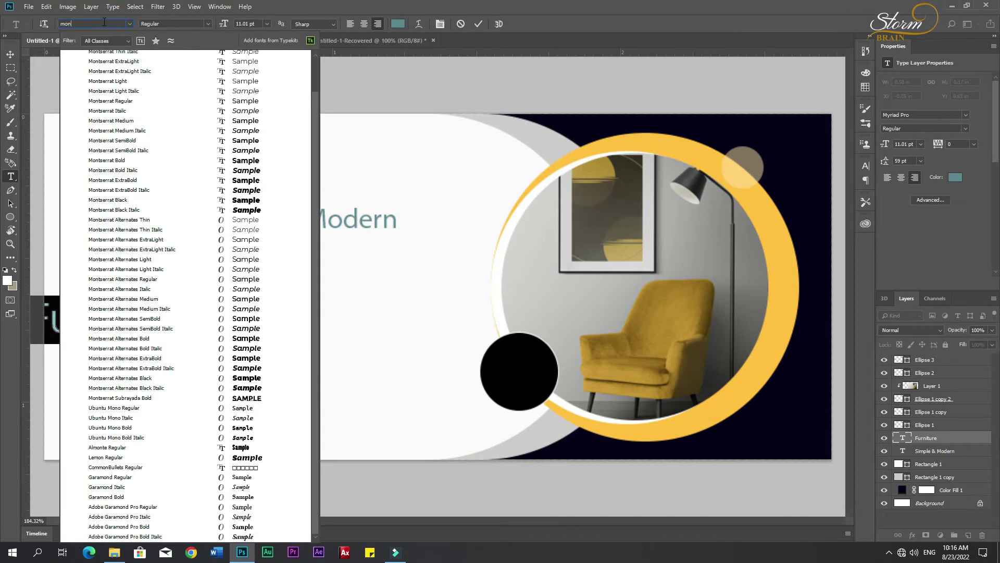
left_click(145, 81)
left_click(208, 24)
left_click(167, 133)
left_click_drag(139, 332, 231, 258)
left_click(11, 52)
left_click(245, 266)
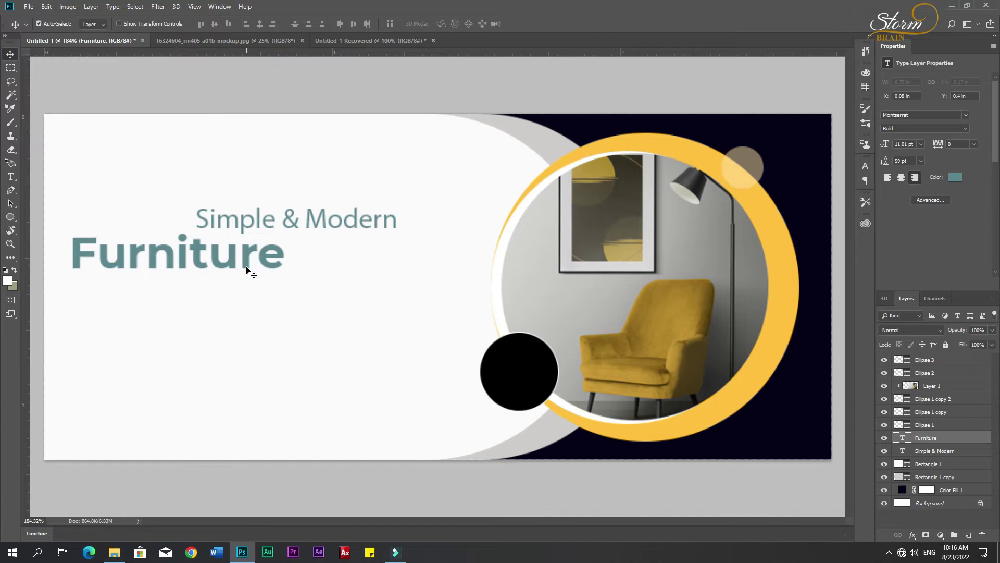
- Scale the "Furniture" text up to about 140% and align "Simple & Modern" above its left edge
key("ctrl+t")
left_click_drag(288, 284, 373, 300)
left_click_drag(232, 287, 257, 284)
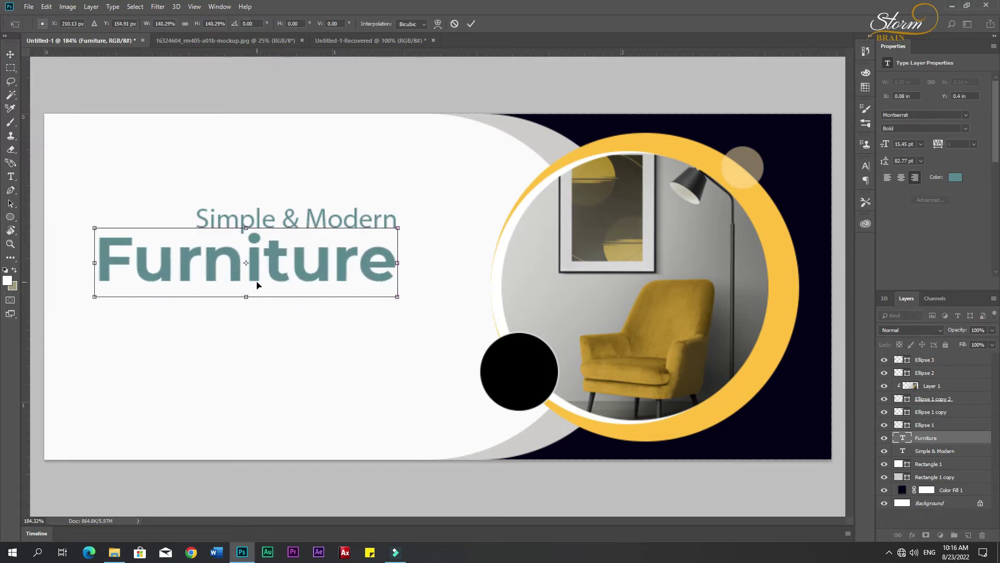
key("Return")
left_click_drag(225, 219, 131, 218)
- Recolor the "Simple & Modern" text black #000000
double_click(190, 225)
left_click(398, 23)
type("000000")
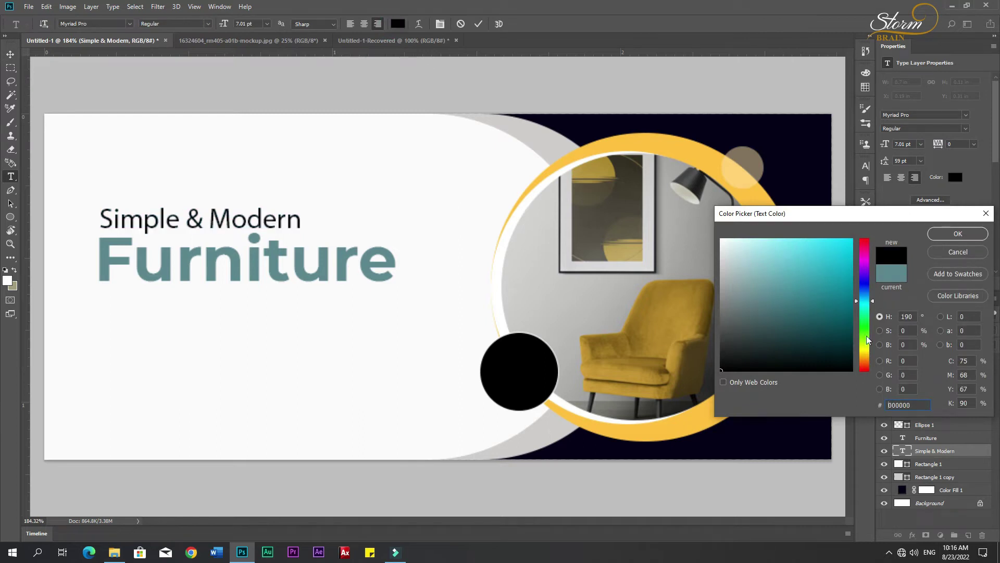
left_click(958, 233)
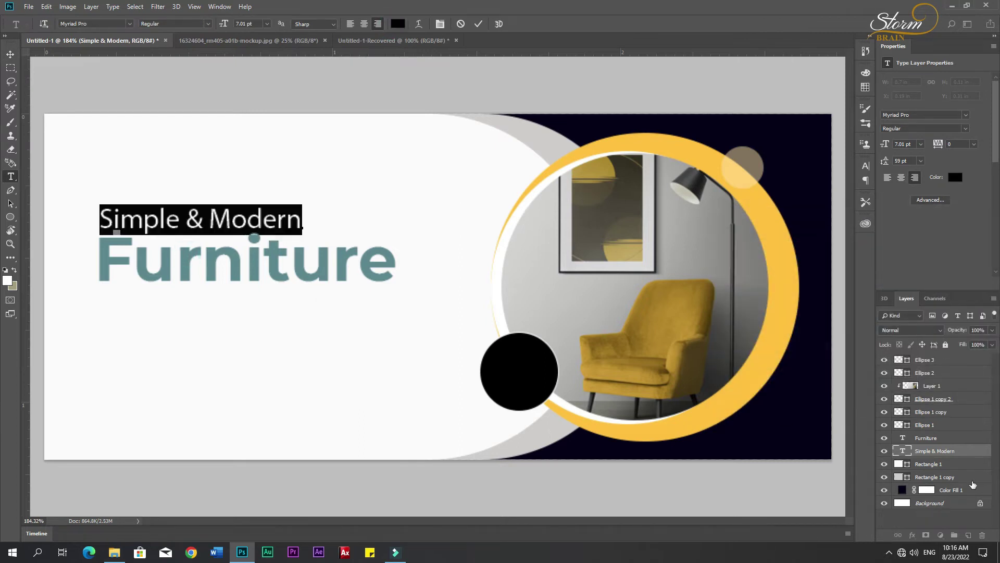
left_click(10, 55)
- Recolor the "Furniture" text with the yellow #ffc03a sampled from the ring around the photo
left_click(215, 263)
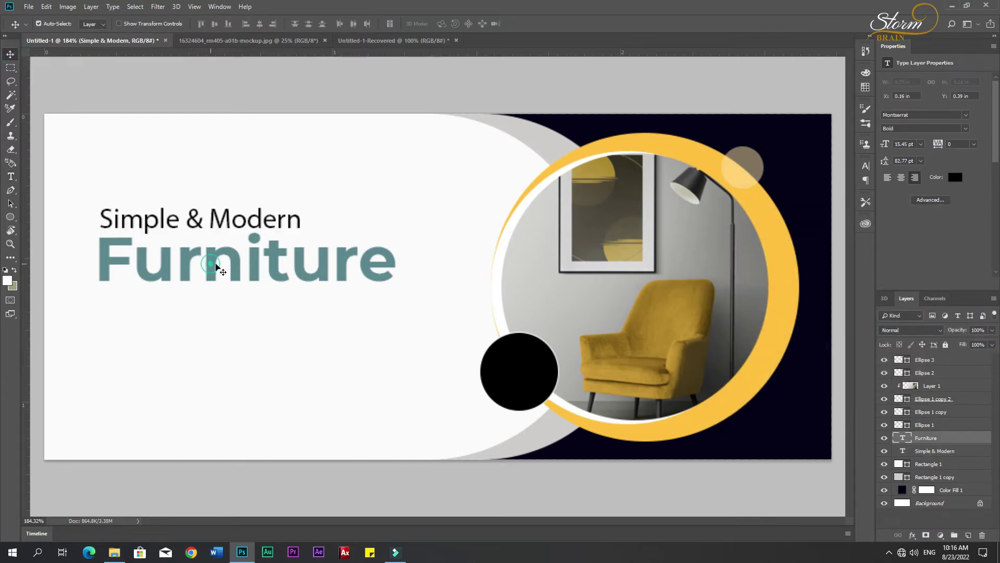
double_click(899, 438)
left_click(398, 24)
left_click(685, 150)
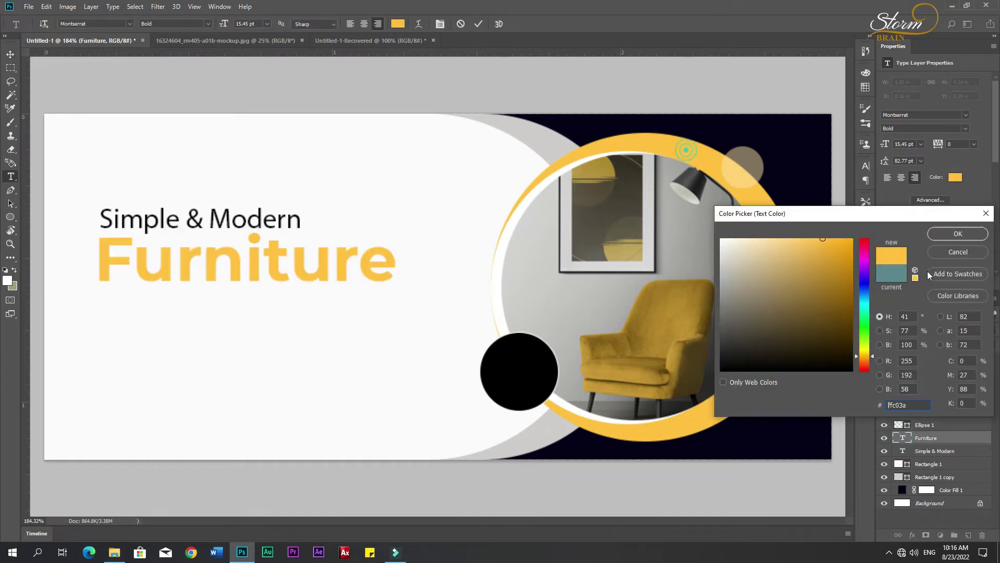
left_click(961, 235)
left_click(11, 54)
- Line up "Furniture" with the left edge of "Simple & Modern" and nudge it down to widen the gap between them
scroll(286, 263, "up", 4)
scroll(291, 276, "down", 3)
scroll(294, 289, "down", 2)
scroll(295, 289, "up", 2)
left_click_drag(152, 258, 153, 255)
key("z")
right_click(219, 249)
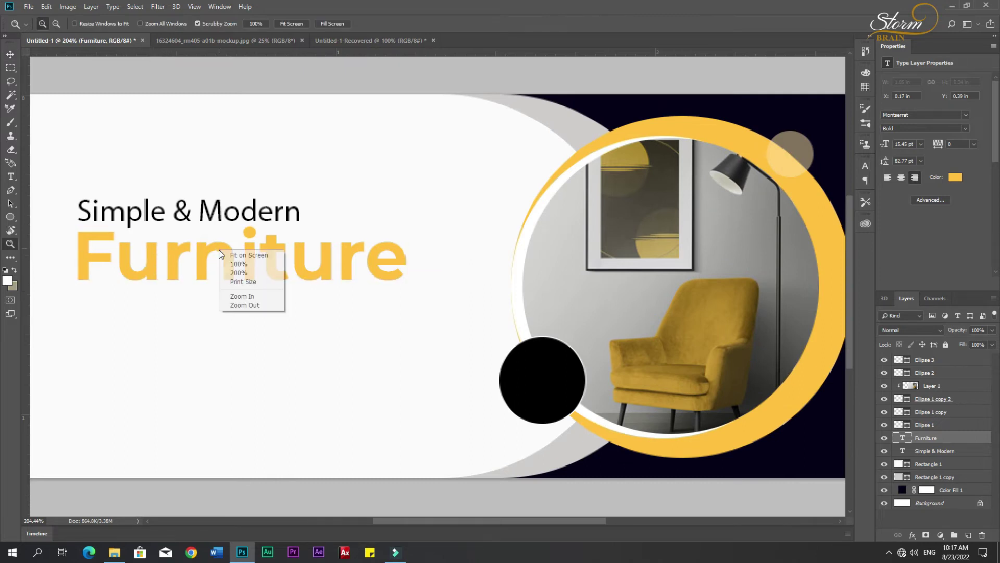
left_click(232, 255)
left_click(15, 53)
left_click_drag(100, 249, 98, 245)
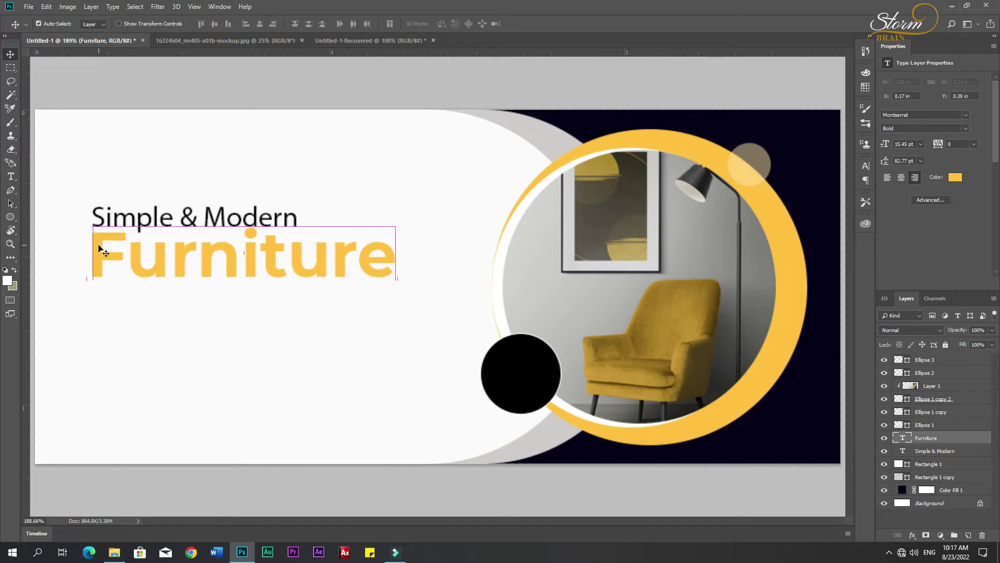
key("Down")
key("Down")
key("Down")
key("Down")
key("Down")
key("Down")
key("Down")
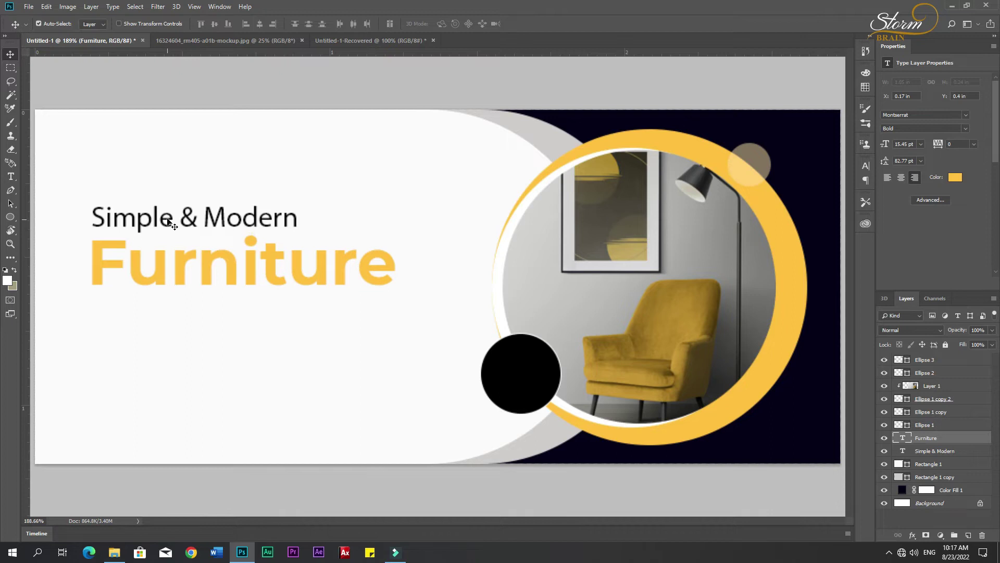
- Nudge the "Simple & Modern" and "Furniture" text layers upward together, then deselect them
left_click(167, 223, "shift")
key("Up")
key("Up")
key("Up")
key("Up")
key("Up")
key("Up")
key("Up")
key("Up")
key("Up")
key("Up")
key("Up")
key("Up")
key("Up")
key("Up")
key("Up")
key("Up")
key("Up")
key("Up")
key("Up")
key("Up")
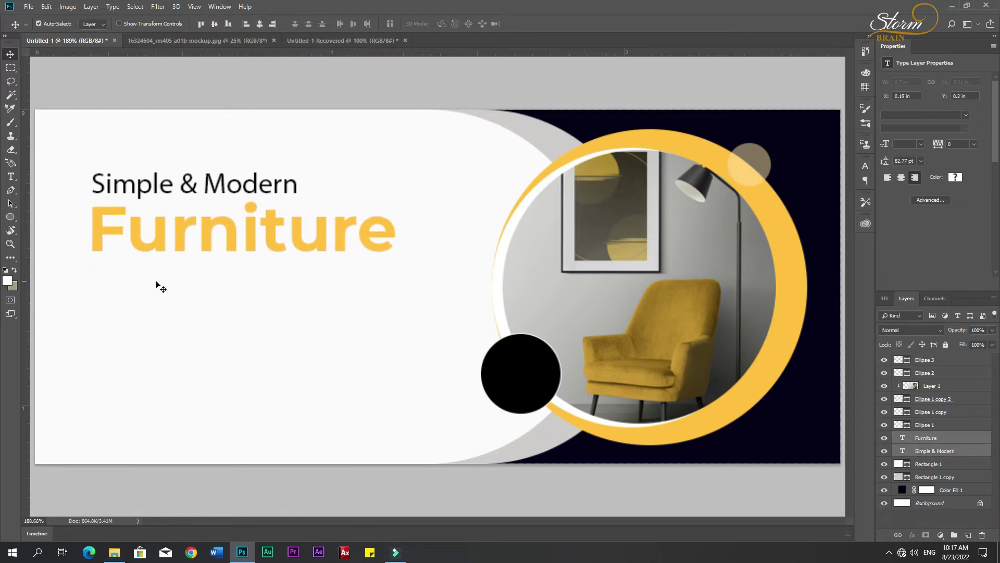
left_click(154, 283)
- Copy the lorem ipsum text layer from Untitled-1-Recovered into the banner and place it below "Furniture"
left_click(198, 40)
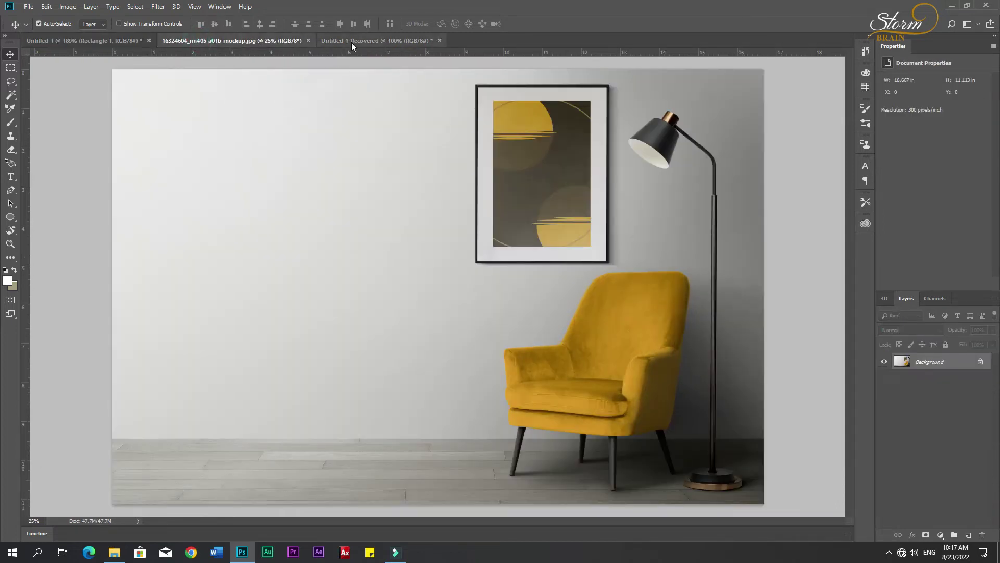
left_click(351, 41)
left_click(78, 41)
left_click_drag(252, 328, 374, 316)
left_click_drag(882, 147, 880, 144)
key("Down")
key("Down")
left_click_drag(828, 327, 183, 289)
key("ctrl+z")
left_click_drag(831, 326, 286, 300)
- Format the lorem ipsum text as Montserrat Regular at 3.01 pt
double_click(287, 298)
left_click(255, 23)
key("Down")
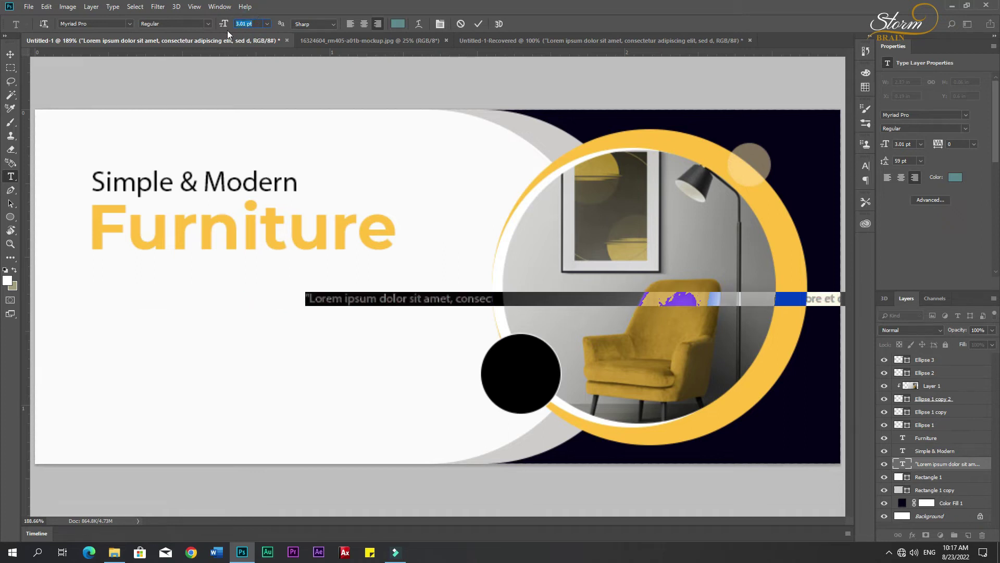
left_click(106, 24)
type("mon")
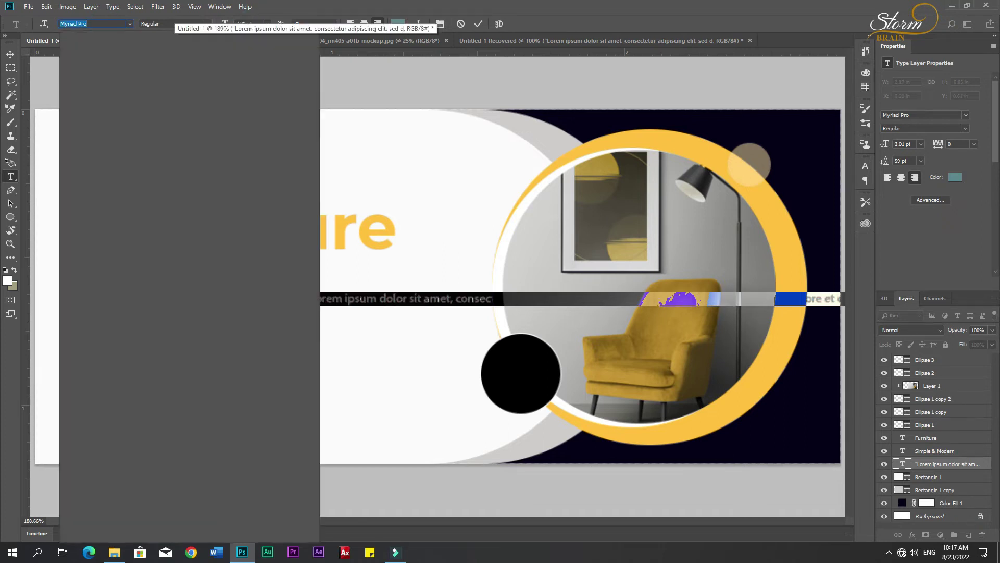
left_click(114, 110)
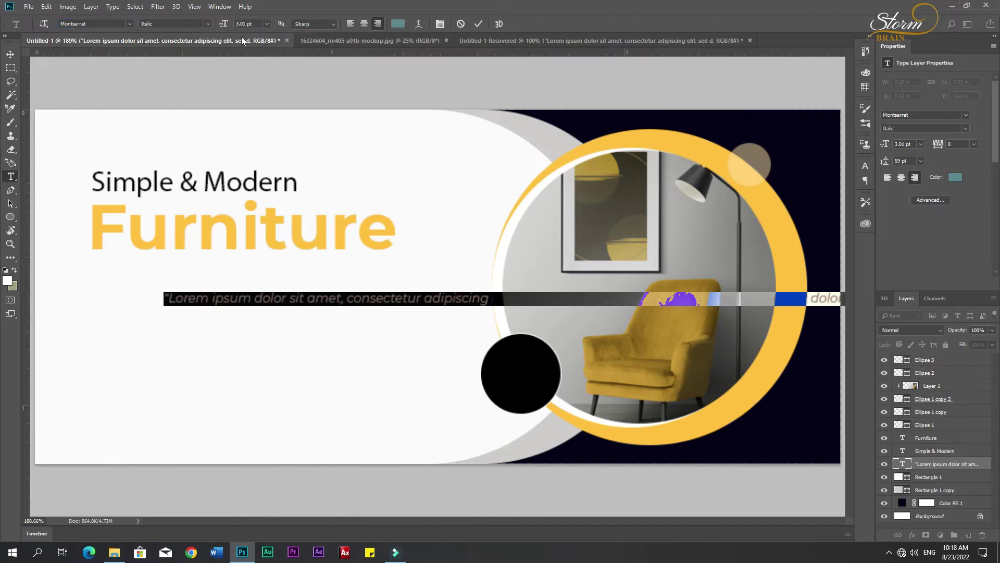
left_click(208, 24)
left_click(166, 84)
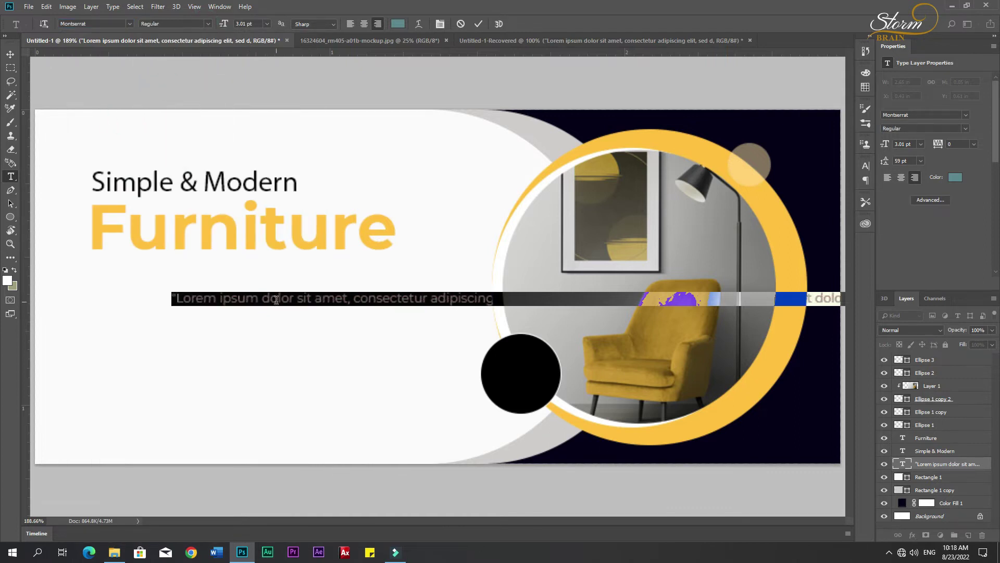
- Move the lorem ipsum line beneath "Furniture", starting at the headline's left edge
left_click(866, 165)
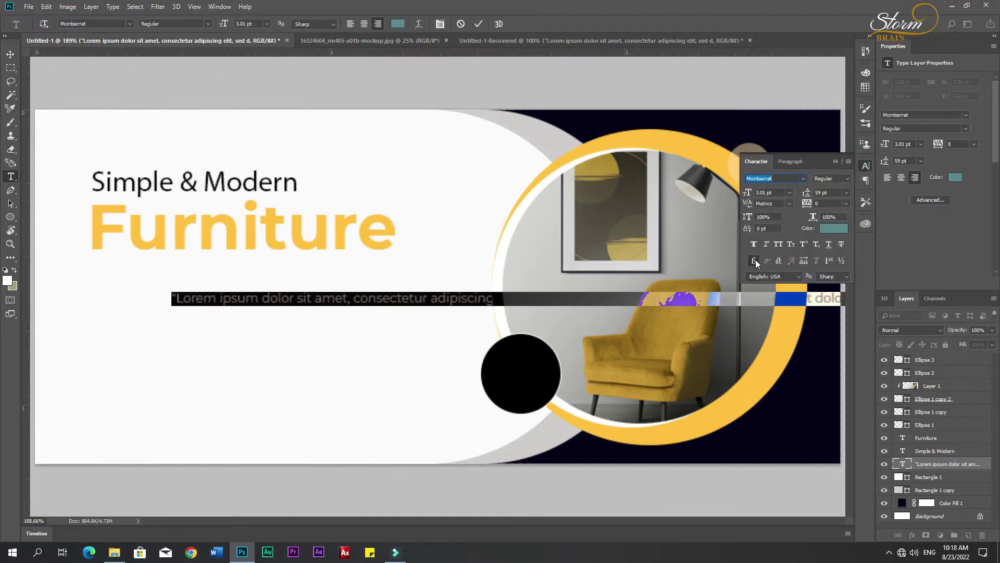
left_click(835, 161)
left_click(10, 54)
left_click_drag(286, 297, 246, 283)
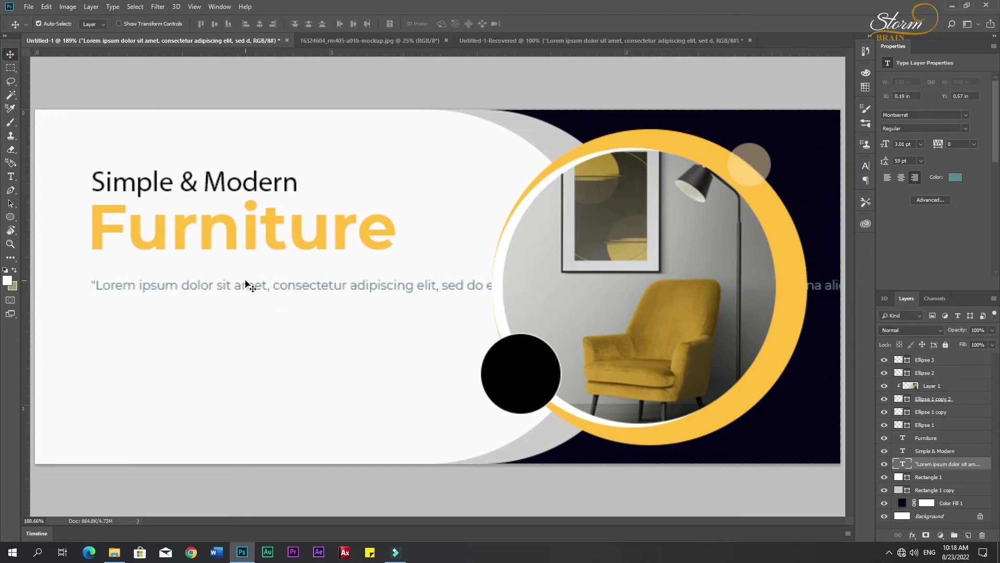
- Break the lorem ipsum line after "elit," and move the text back below "Furniture"
key("t")
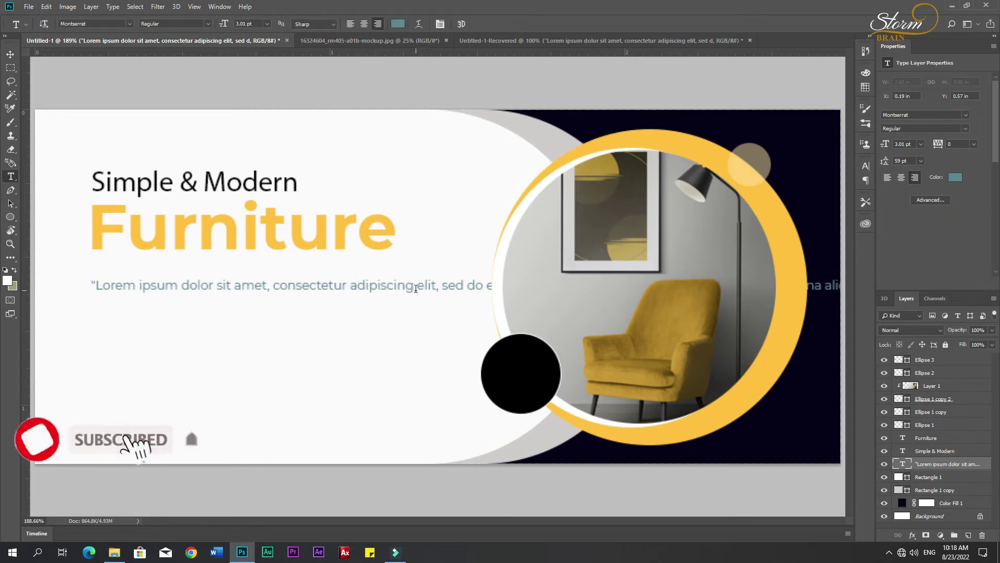
left_click(437, 288)
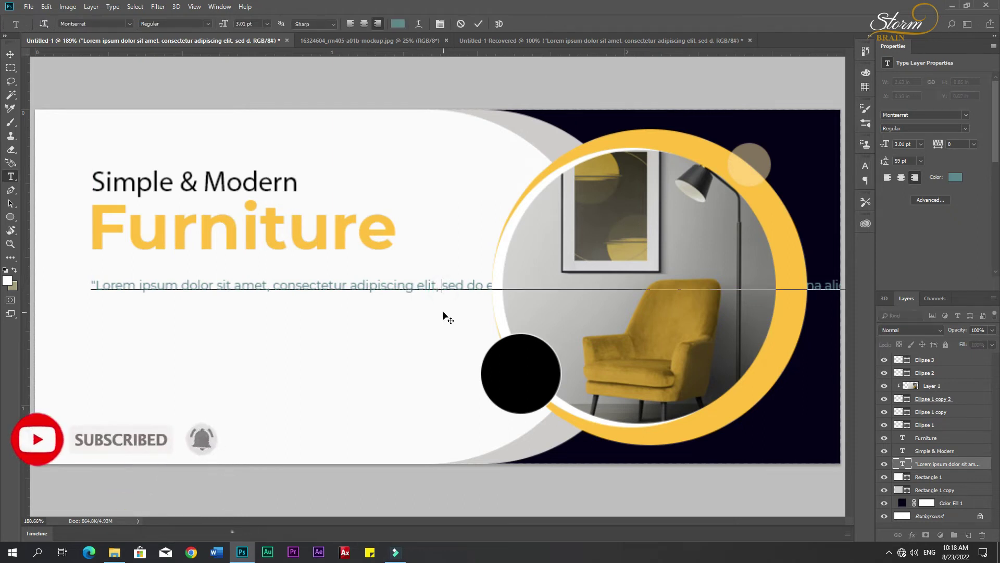
key("ctrl")
left_click_drag(517, 299, 165, 277)
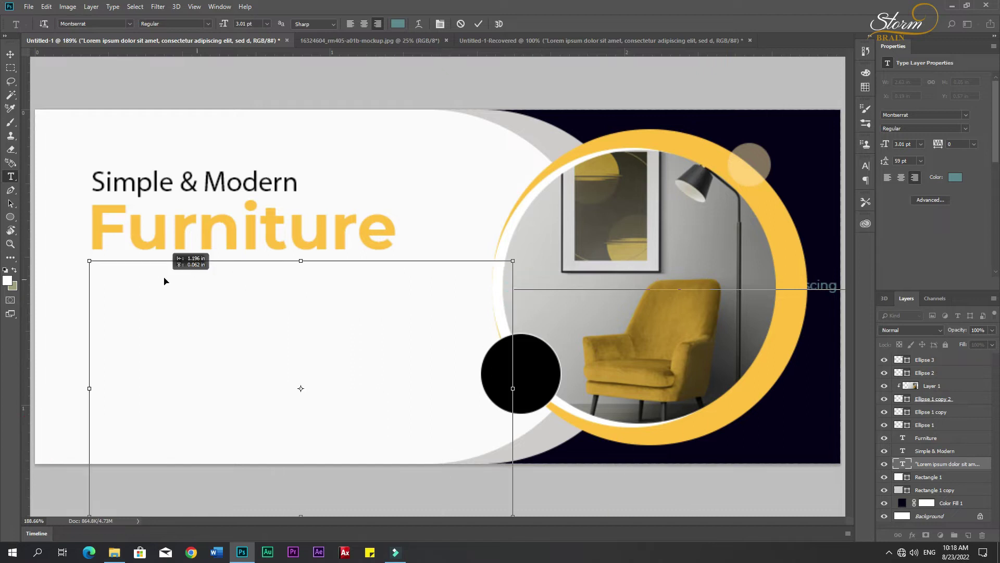
- Set the leading of the whole lorem ipsum paragraph to Auto and left-align it below "Furniture"
left_click(866, 146)
left_click(866, 166)
left_click(847, 192)
left_click(829, 197)
key("ctrl+a")
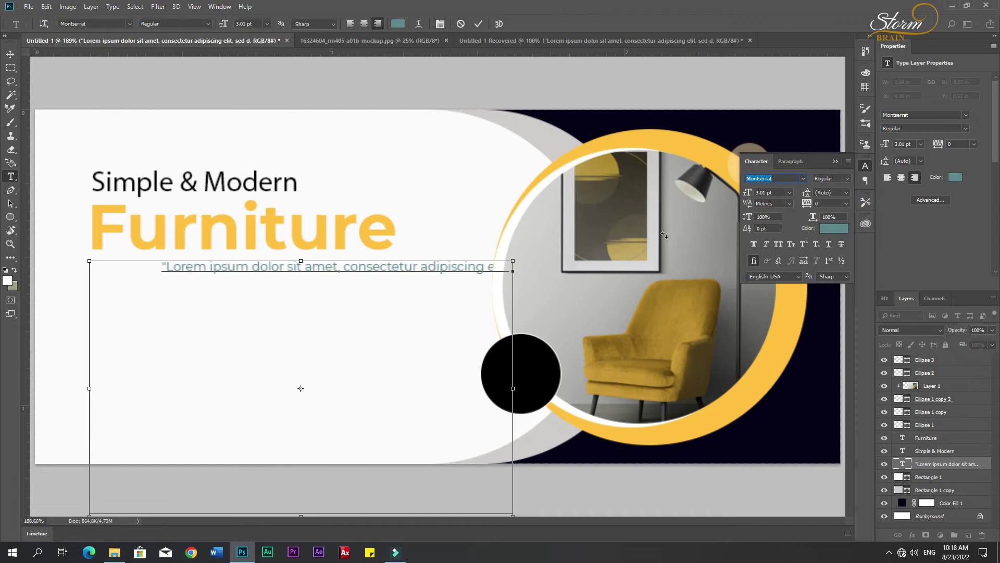
left_click(390, 278)
key("ctrl+a")
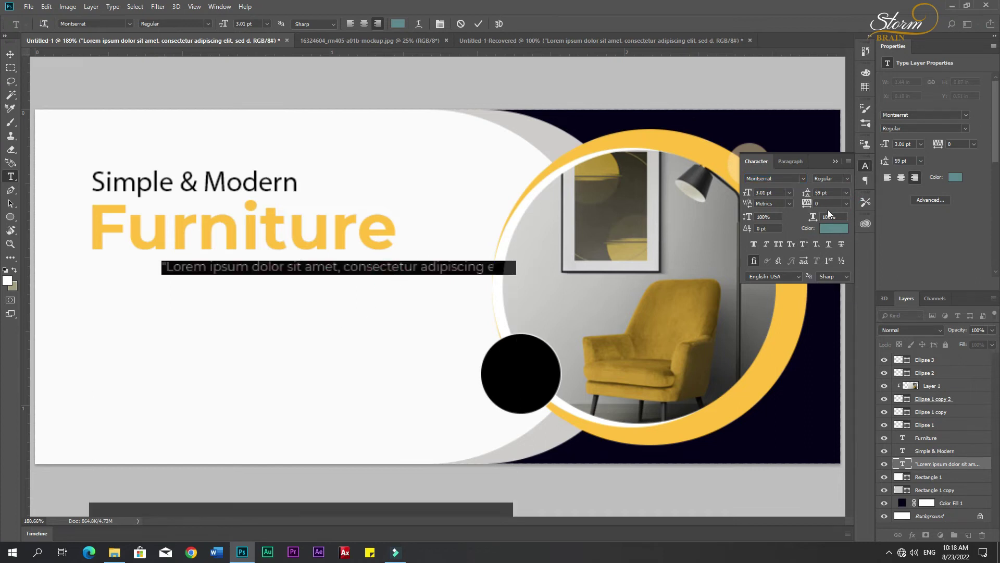
left_click(846, 194)
left_click(829, 198)
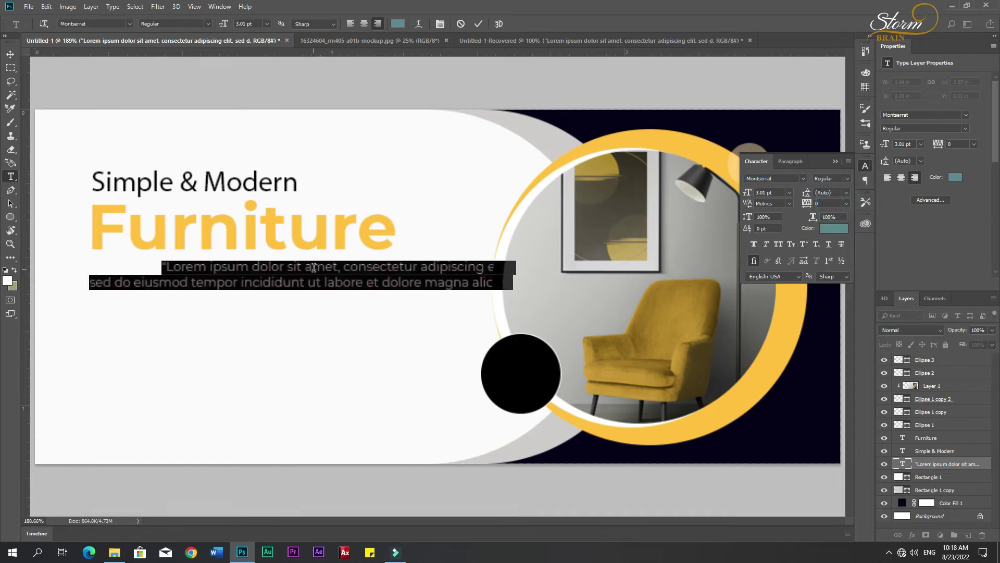
left_click(351, 24)
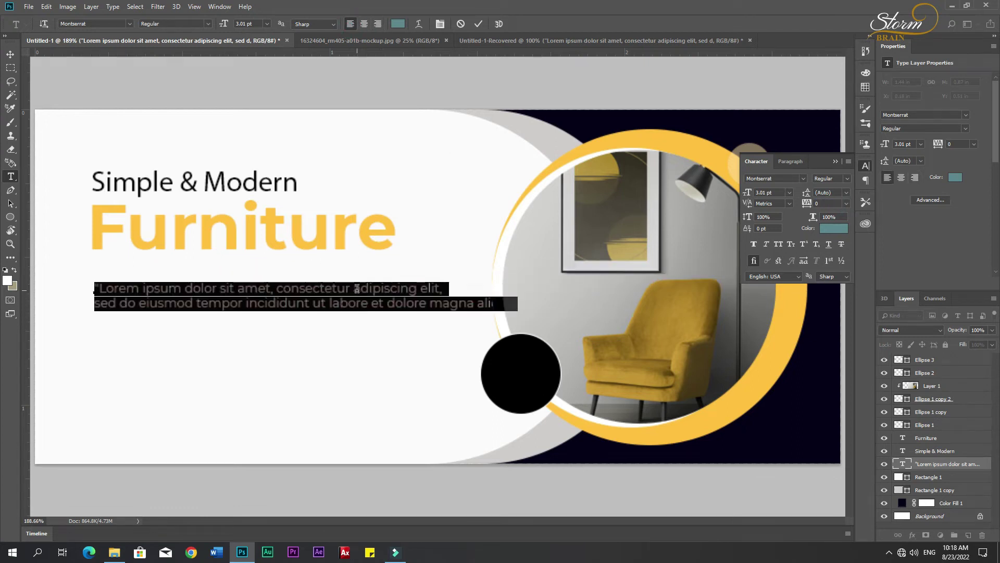
- Break the paragraph's first line before "adipiscing" and join "elit," with the line that follows it
left_click(357, 289)
key("Return")
left_click(95, 317)
key("BackSpace")
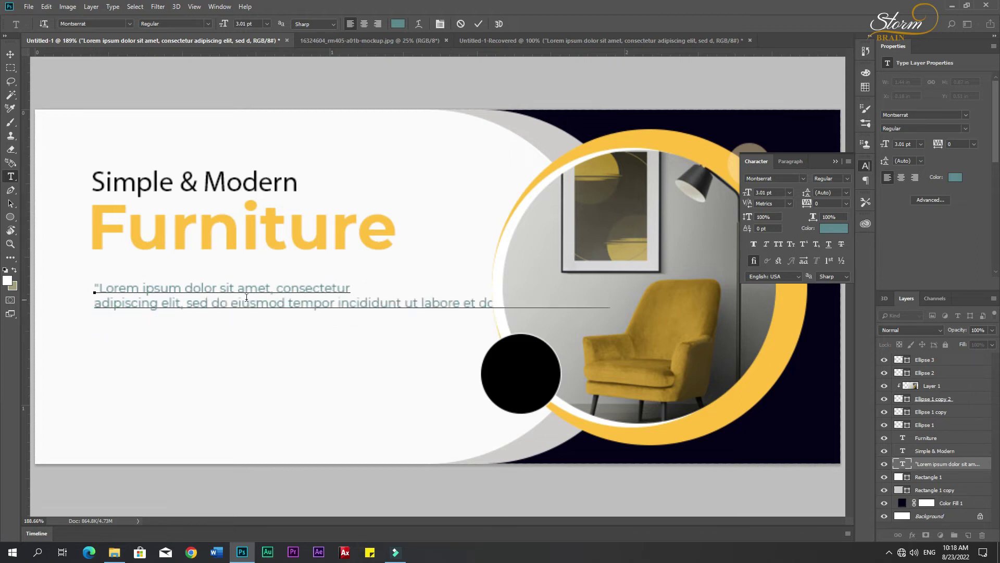
- Try starting a third line of the lorem ipsum paragraph at "incididunt" and just after that word
left_click(338, 304)
key("Return")
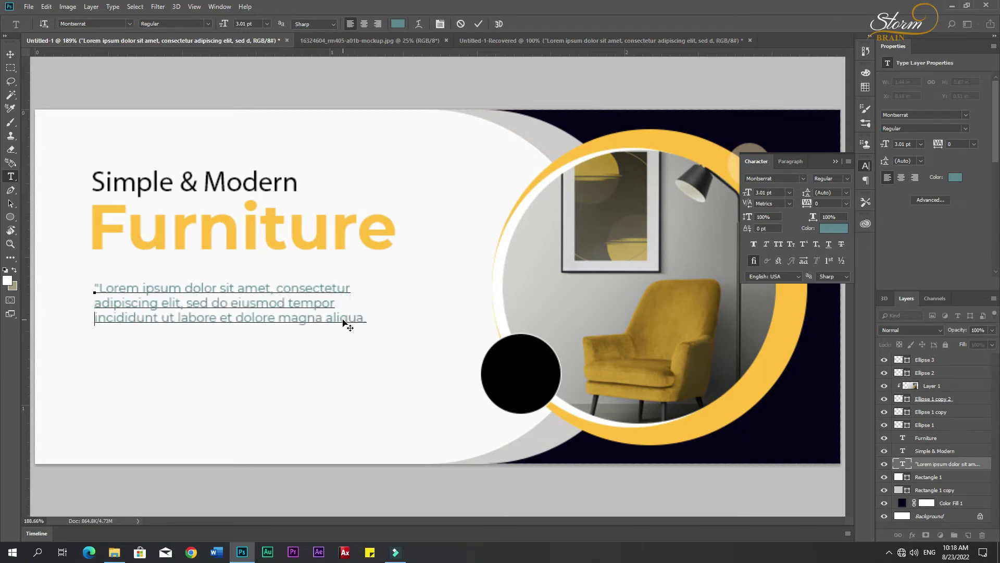
key("BackSpace")
left_click(404, 304)
key("Return")
key("BackSpace")
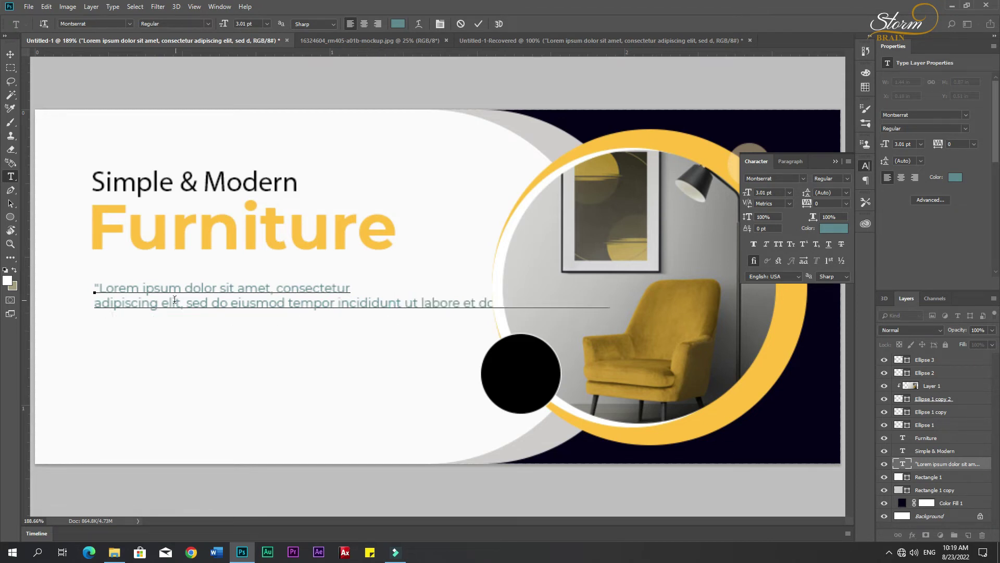
- Rewrap the paragraph into three lines, ending the first after "adipiscing" and the second after "labore"
left_click(164, 305)
key("BackSpace")
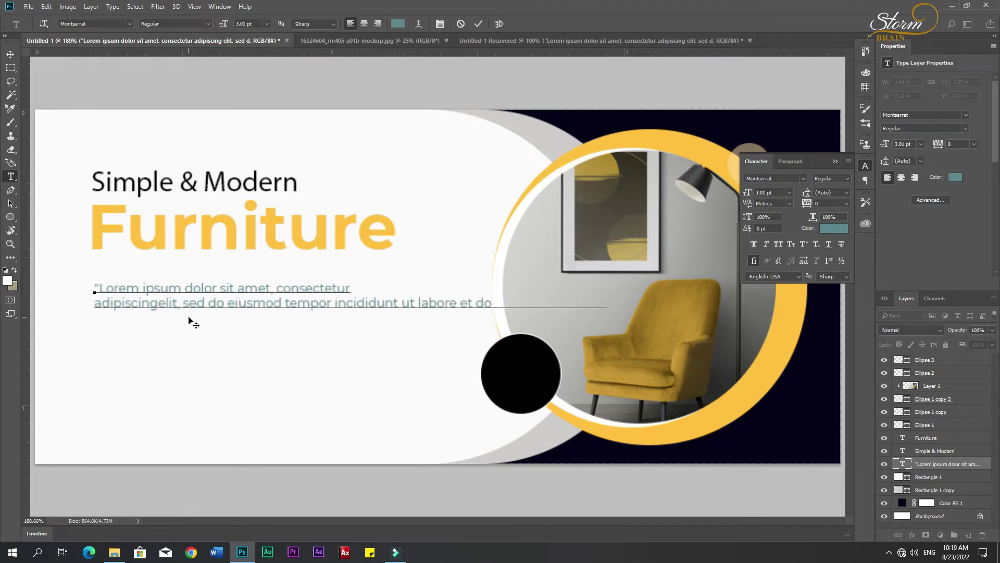
key("Return")
left_click(94, 308)
key("BackSpace")
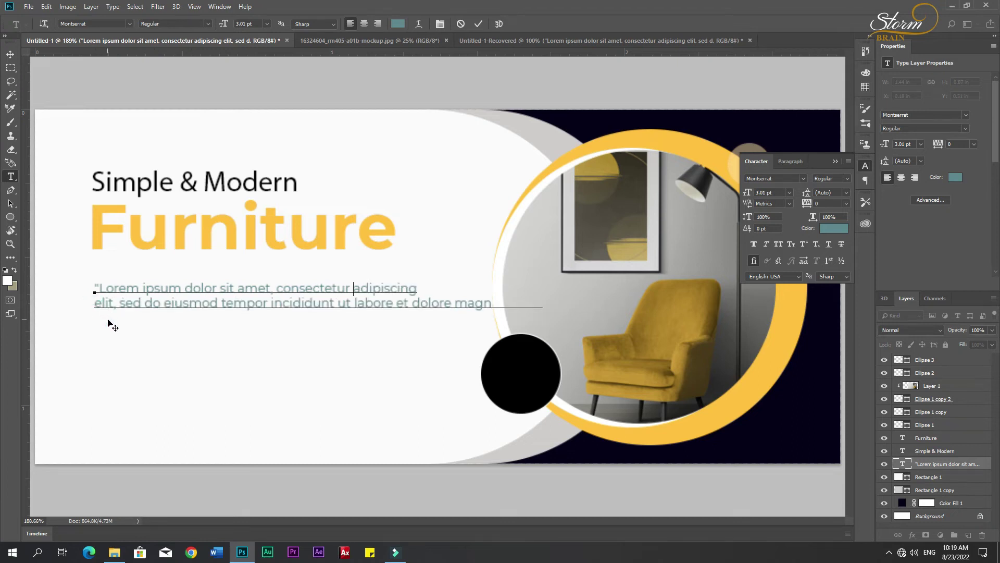
left_click(397, 306)
key("Return")
- Move the lorem ipsum paragraph up close beneath "Furniture" and set its text colour to black (000000)
left_click(10, 54)
left_click_drag(202, 304, 199, 281)
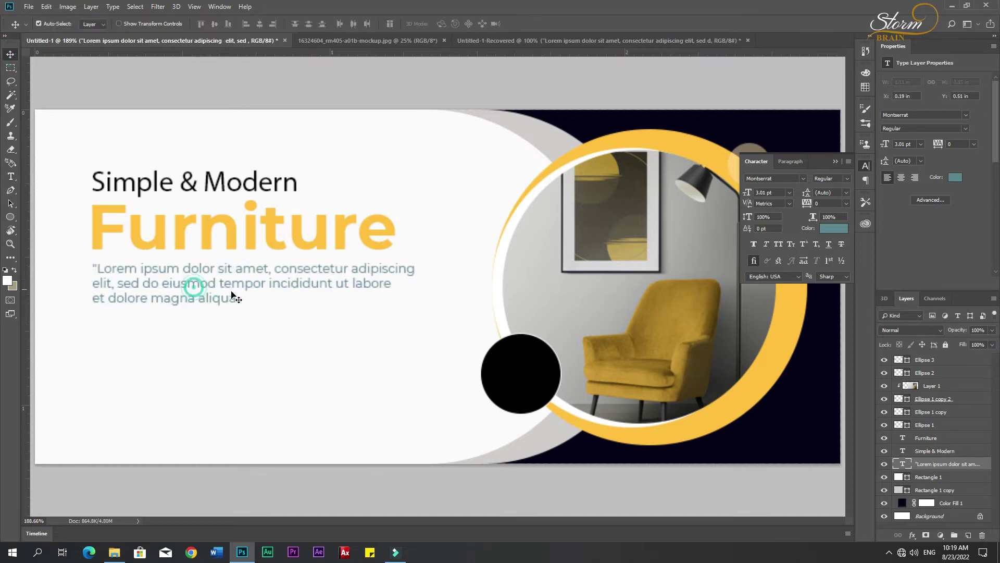
left_click(819, 229)
type("000000")
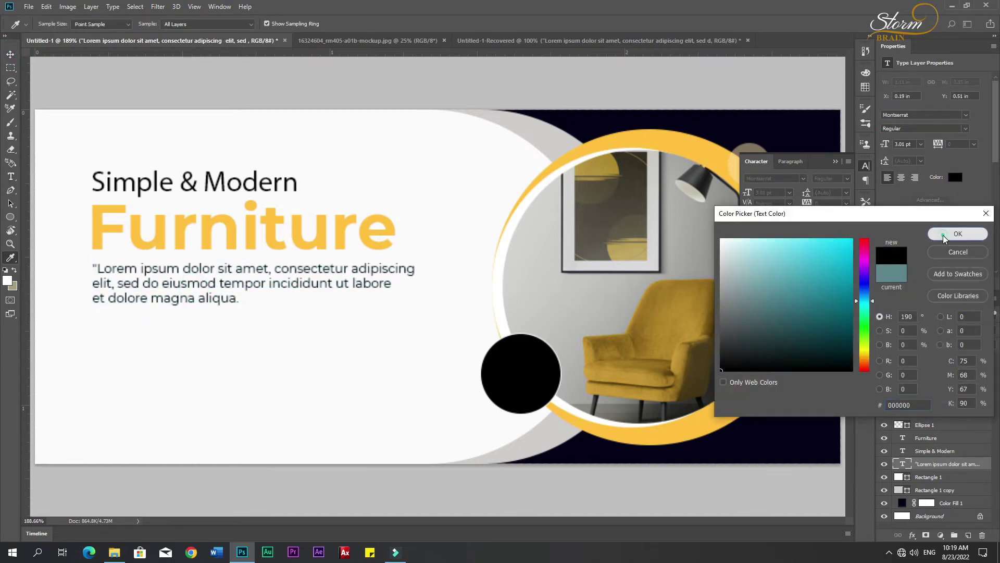
left_click(944, 236)
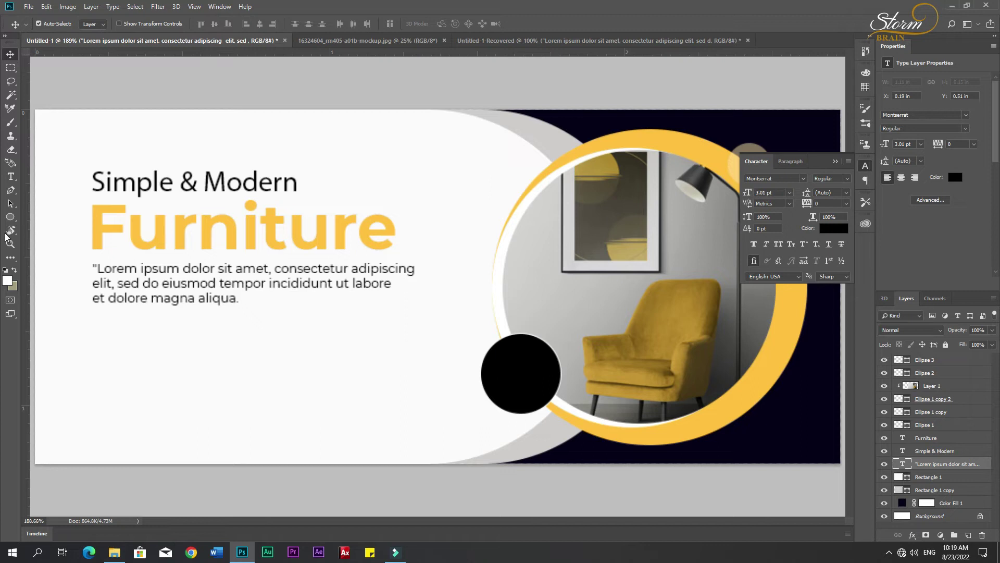
left_click(11, 217)
left_click(47, 238)
left_click_drag(106, 336, 252, 384)
key("ctrl+z")
- Draw an 80 × 19 px rectangle below the lorem ipsum paragraph and fill it with the ring's yellow (ffc03a)
left_click(10, 217)
left_click(52, 215)
left_click_drag(252, 383, 200, 359)
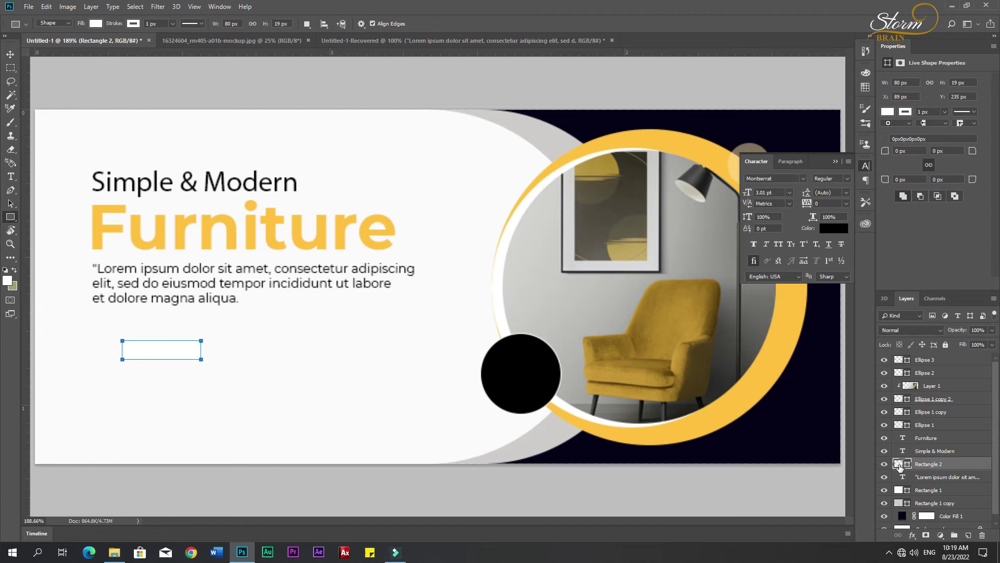
double_click(898, 464)
left_click(626, 141)
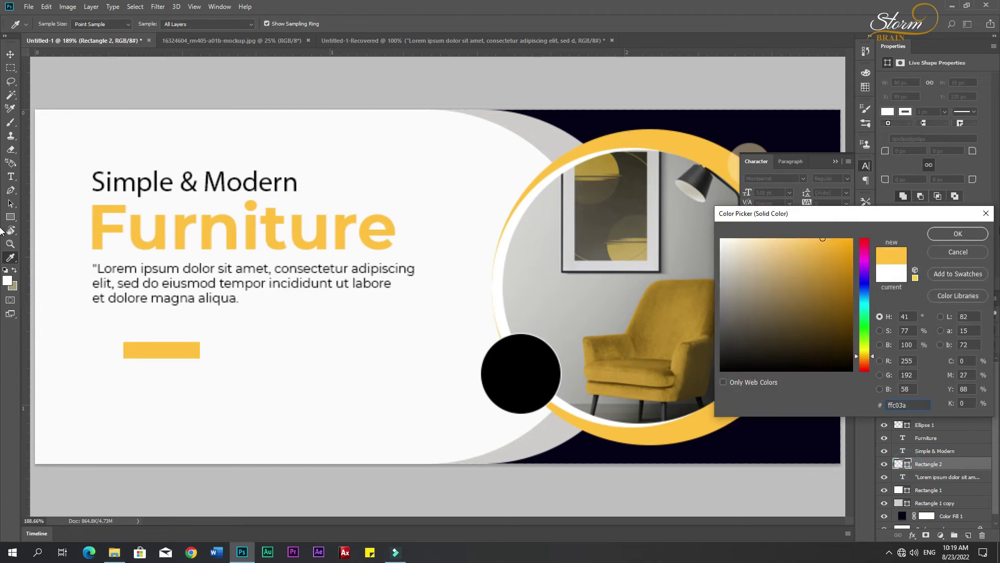
left_click(980, 238)
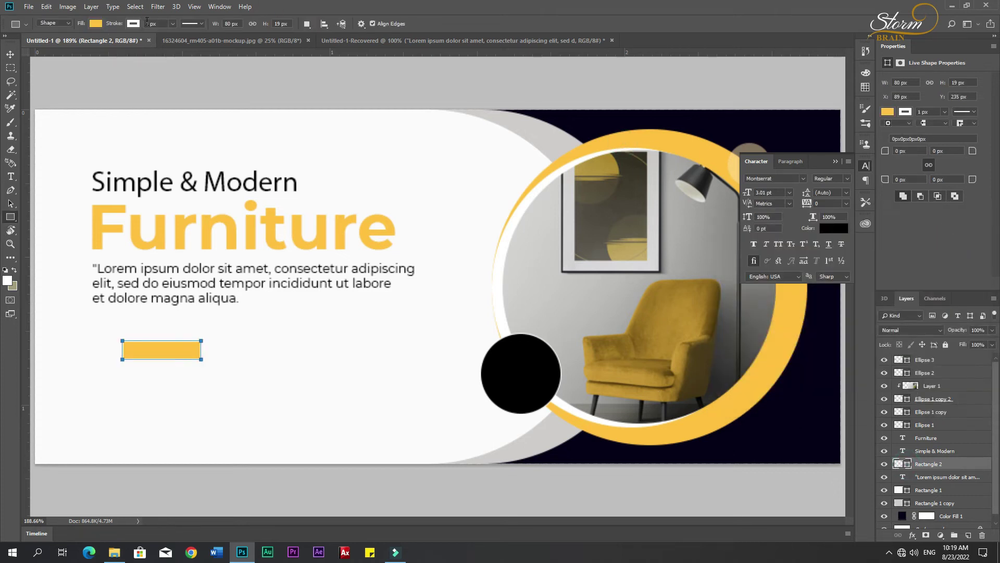
- Remove the small yellow rectangle's stroke and align its left edge with the paragraph above
left_click(132, 23)
left_click(88, 44)
left_click(11, 54)
left_click_drag(165, 359, 135, 355)
left_click(310, 373)
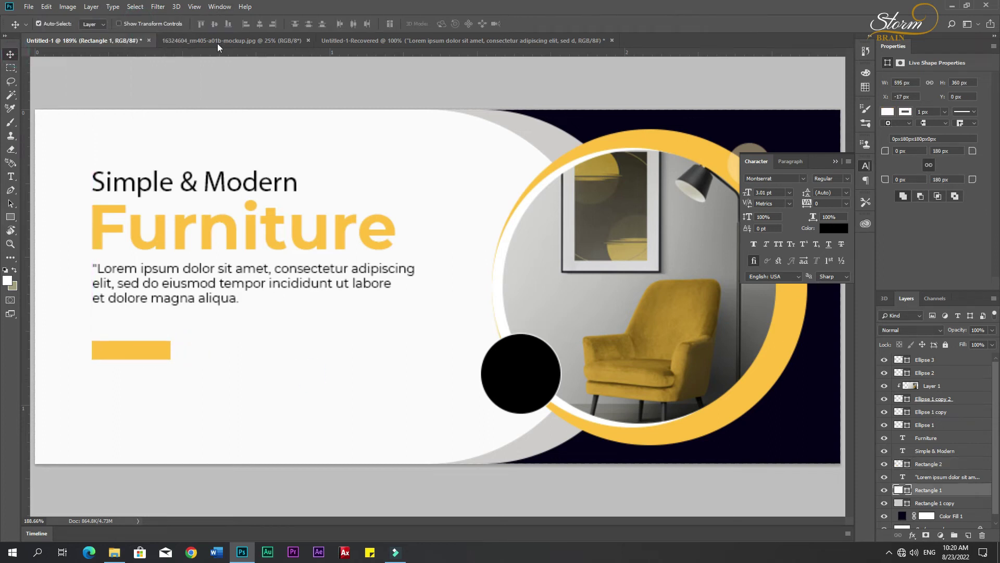
- Round all corners of the yellow rectangle to 9.5 px and stretch its height to 22 px
mouse_move(891, 177)
left_mouse_down()
mouse_move(940, 179)
mouse_move(901, 179)
left_mouse_up()
left_click(169, 349, "ctrl")
left_click(14, 59)
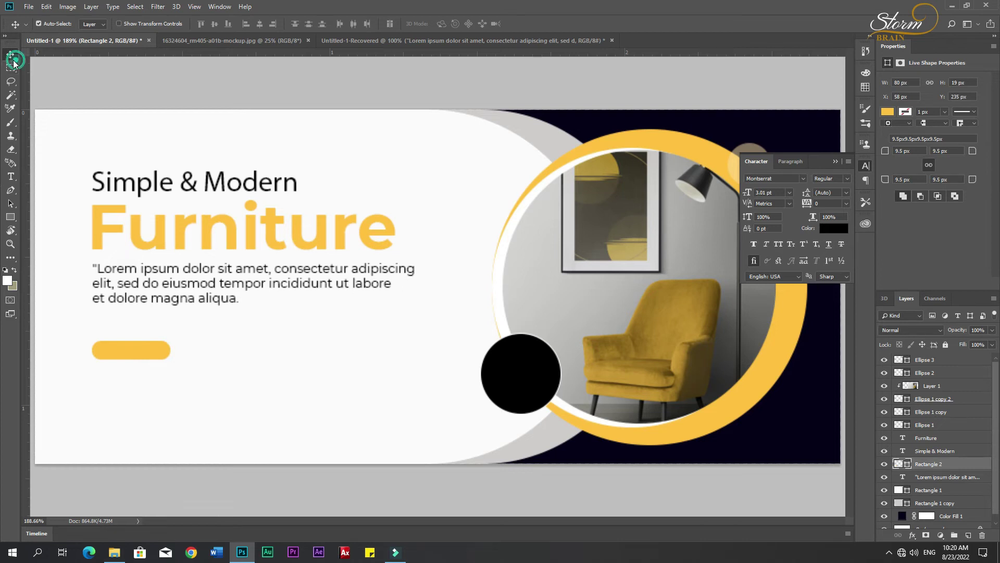
key("ctrl+t")
left_click_drag(131, 359, 132, 362)
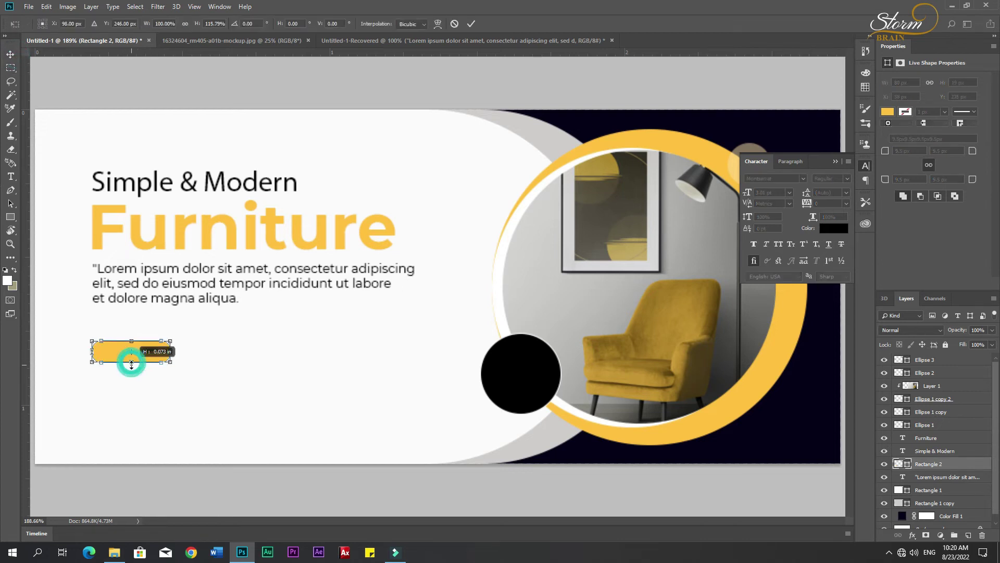
key("Return")
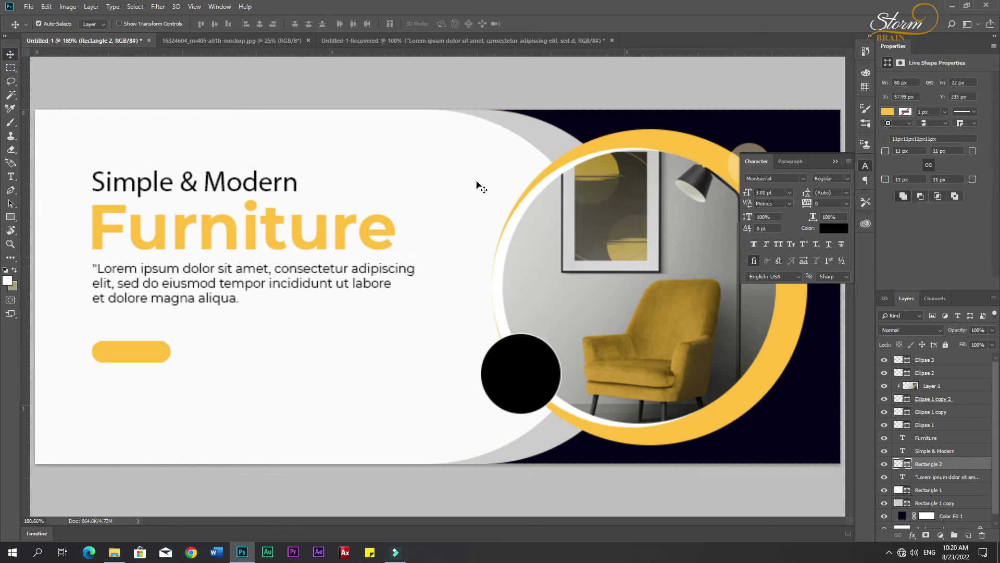
- Copy the phone number, website address and "50% OFF" texts from the Untitled-1-Recovered document into the banner
left_click(232, 41)
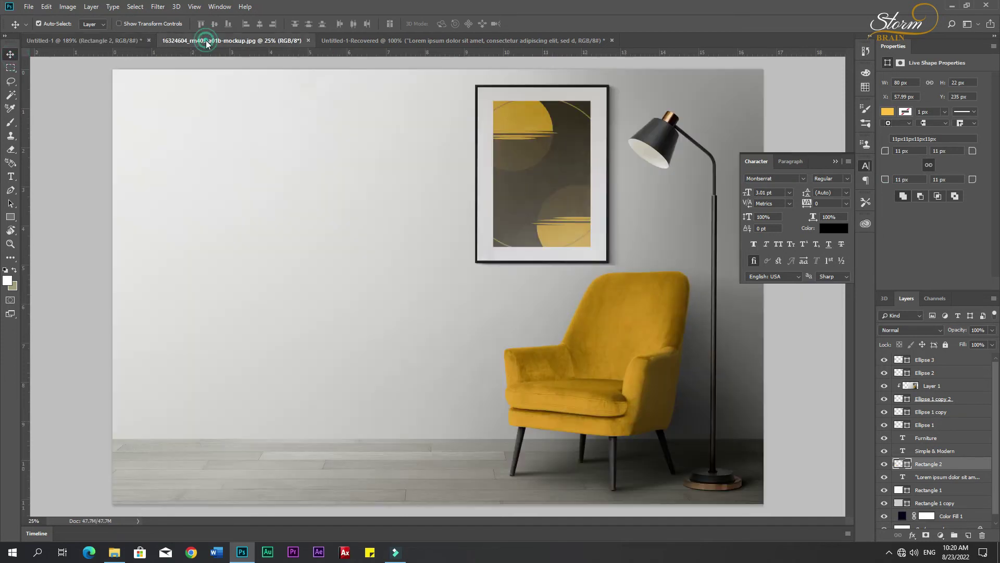
left_click(459, 41)
left_click(387, 395)
left_click(393, 409, "shift")
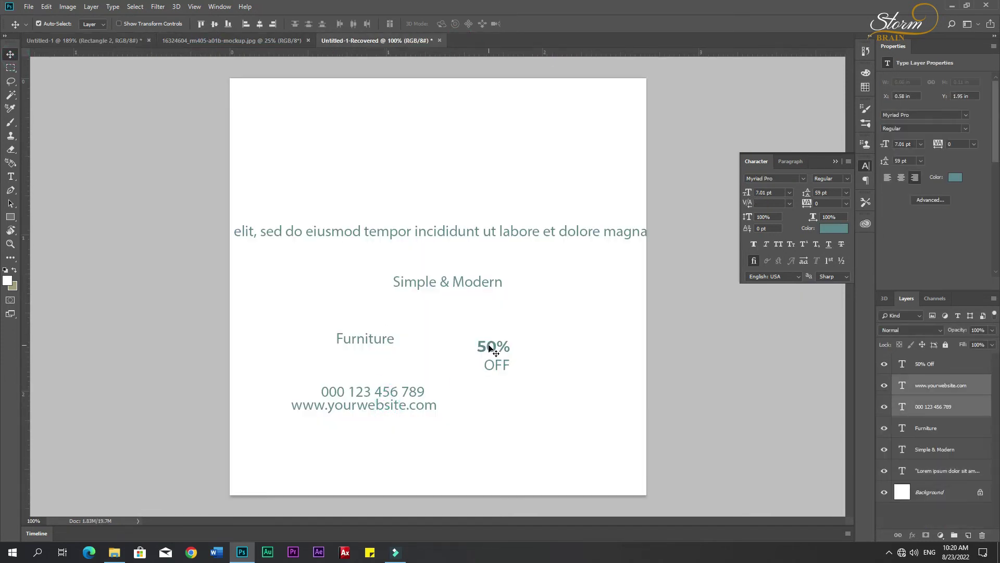
left_click(474, 348, "shift")
left_click_drag(485, 350, 288, 406)
left_click(391, 404)
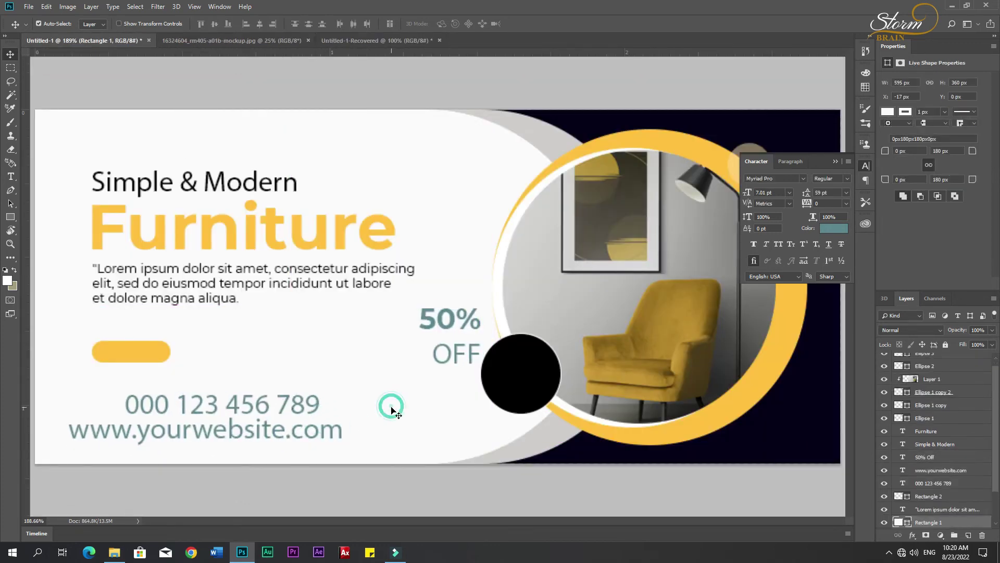
- Place the "50% OFF" text over the black circle, raise its layer above Ellipse 3 and scale it to about 5.76 pt
left_click_drag(441, 325, 520, 359)
left_click_drag(941, 458, 935, 357)
left_click_drag(537, 361, 526, 365)
key("ctrl+t")
left_click_drag(548, 411, 538, 389)
key("Return")
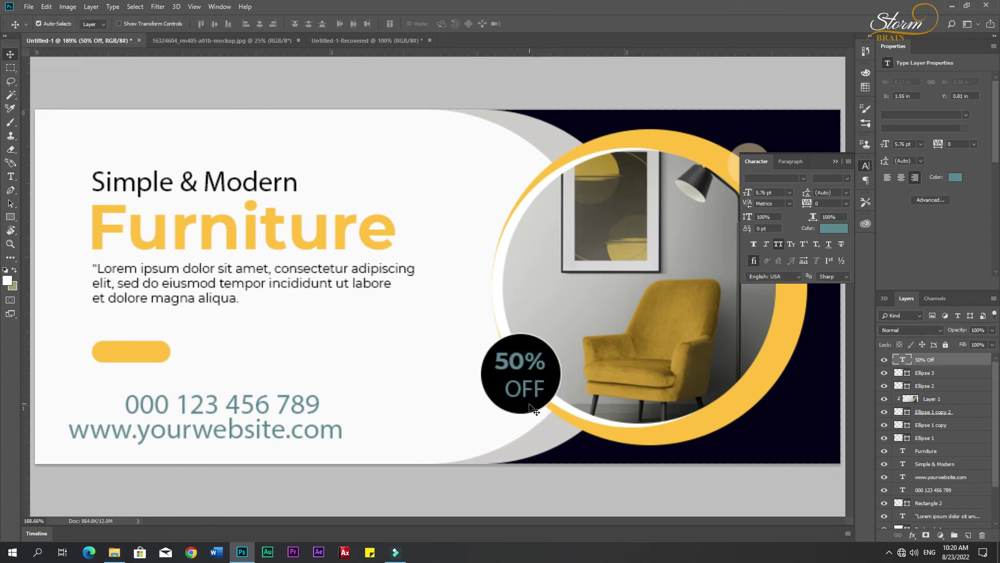
- Centre the "50% OFF" text on the black circle and recolour it white
left_click(527, 413)
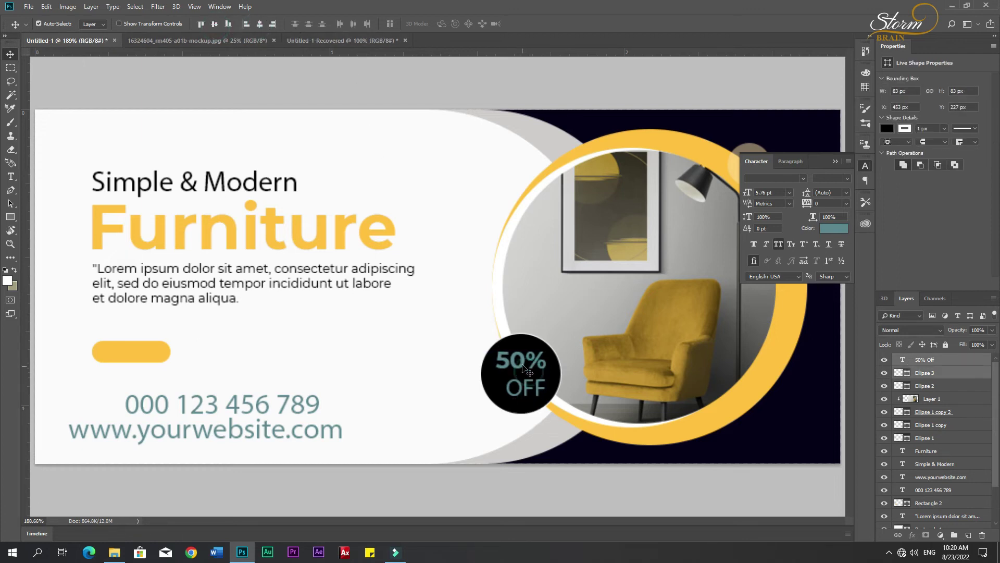
left_click(843, 234)
left_click_drag(763, 346, 660, 180)
left_click(986, 214)
- Scale the phone number and website texts to about 3.07 pt and place them side by side along the banner's lower edge
left_click(198, 405)
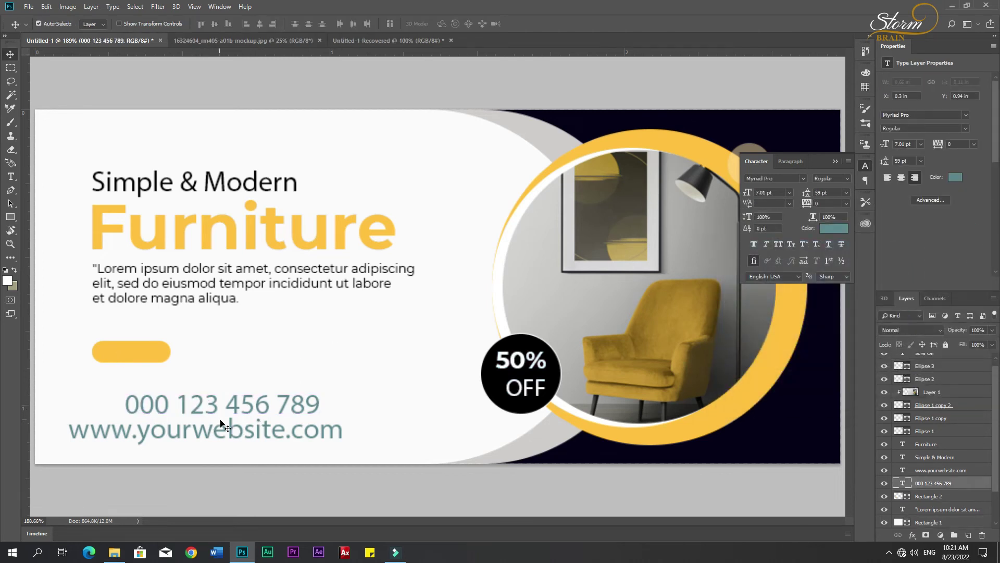
left_click(227, 437, "shift")
key("ctrl+t")
left_click_drag(342, 396, 358, 442)
key("Return")
left_click(245, 431)
left_click_drag(155, 424, 180, 442)
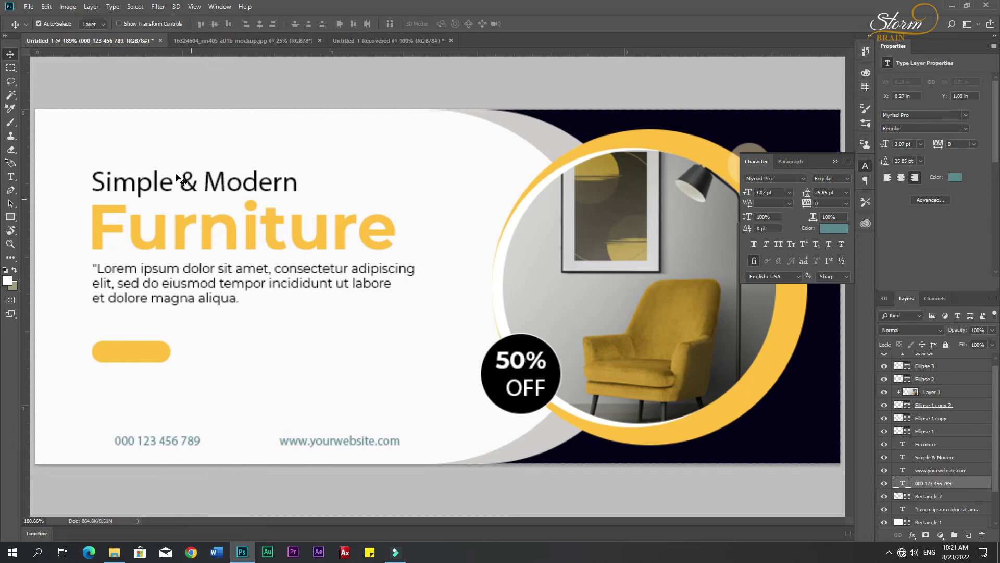
- Set the Custom Shape tool to the globe shape
left_click(12, 217)
left_click(58, 266)
left_click(408, 24)
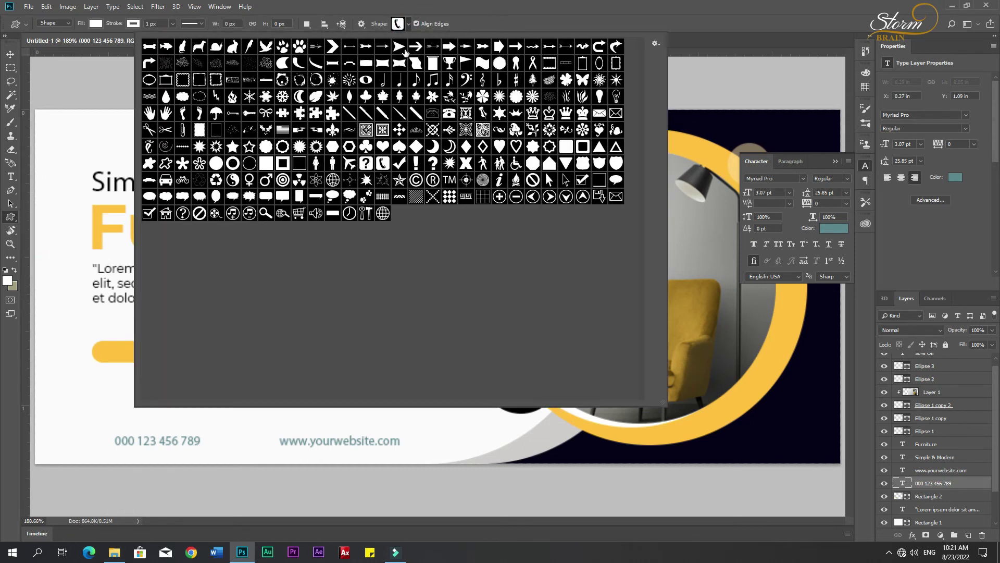
double_click(383, 214)
- Try placing a yellow globe icon about 18 px wide beside the website address, and delete the shape
left_click_drag(254, 424, 270, 453)
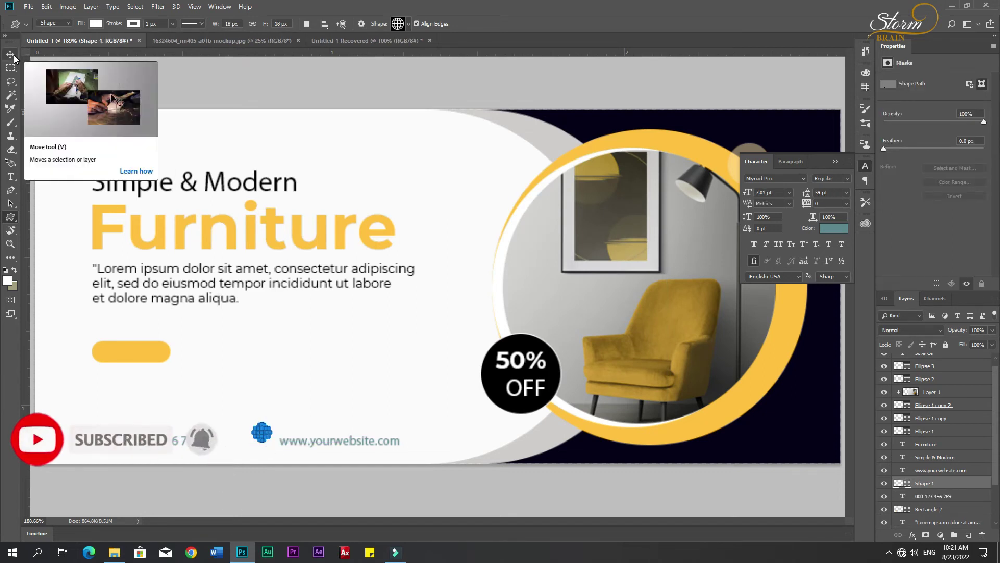
left_click(14, 57)
double_click(907, 485)
left_click(668, 140)
left_click(958, 232)
left_click_drag(930, 489, 923, 361)
double_click(905, 359)
type("ffad00")
left_click(942, 239)
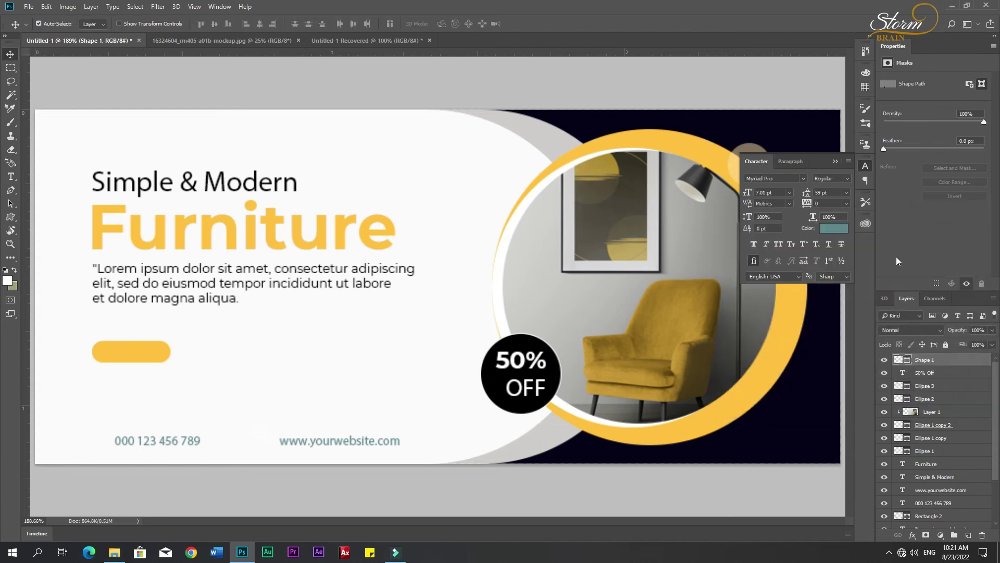
left_click(884, 360)
key("Delete")
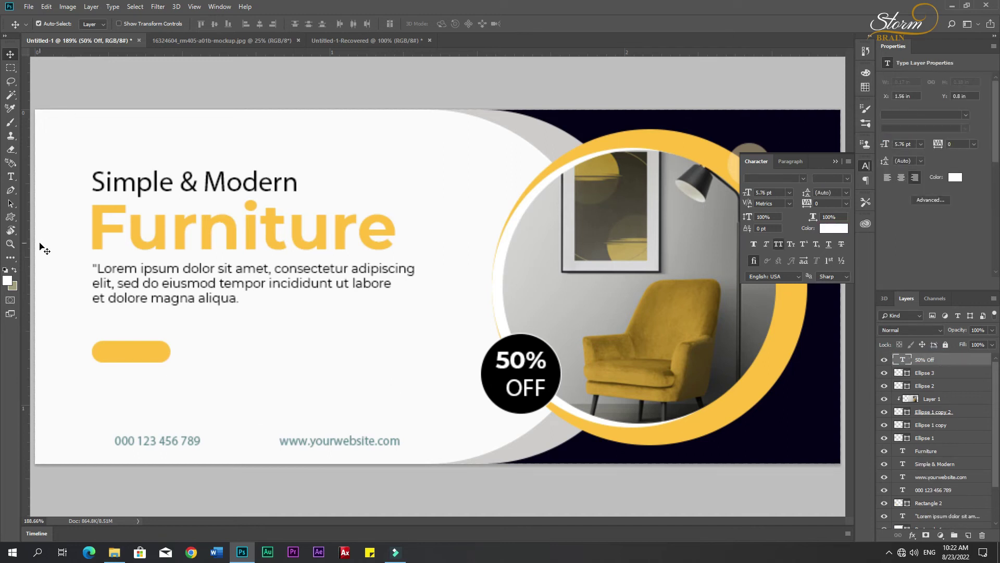
- Draw a globe about 34 px wide above the contact texts, filled with the ring's yellow and without a stroke
left_click(11, 220)
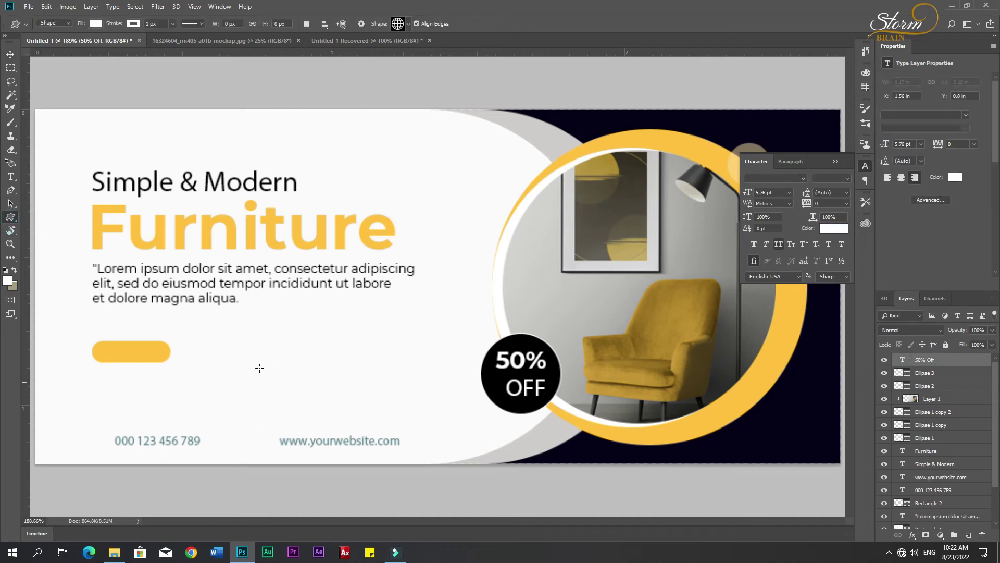
left_click(96, 24)
left_click(144, 44)
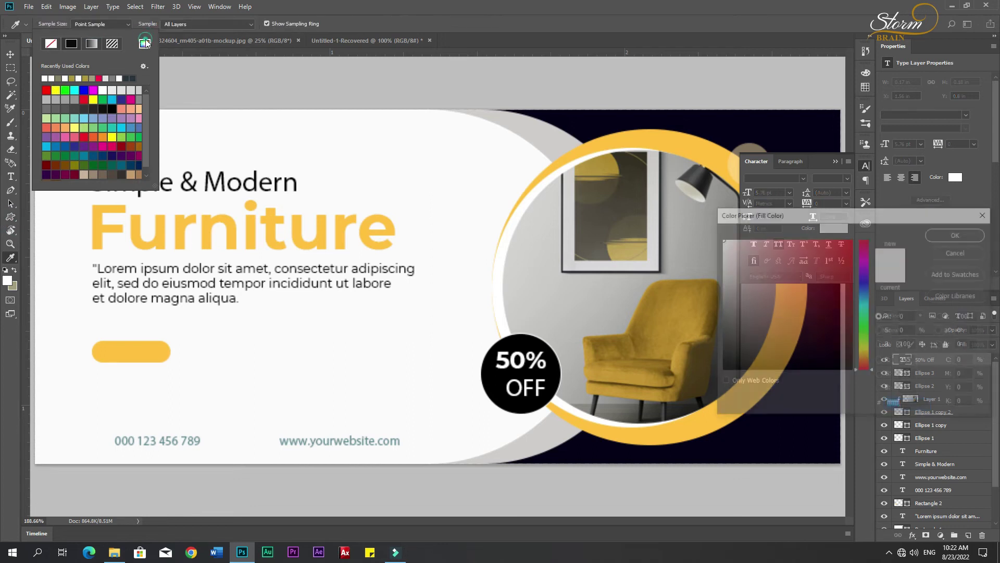
left_click(640, 139)
left_click(966, 239)
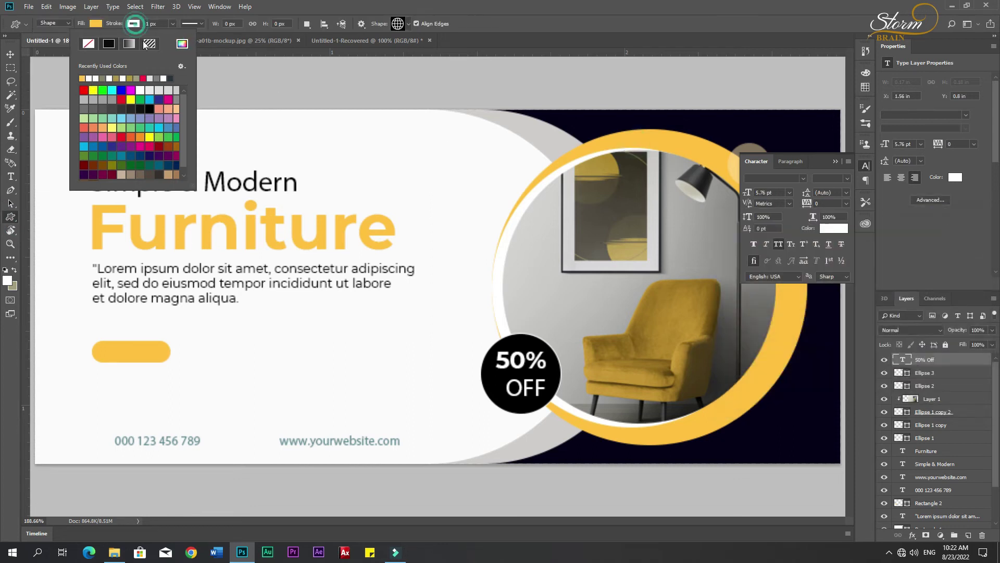
left_click_drag(247, 405, 286, 369)
left_click(11, 54)
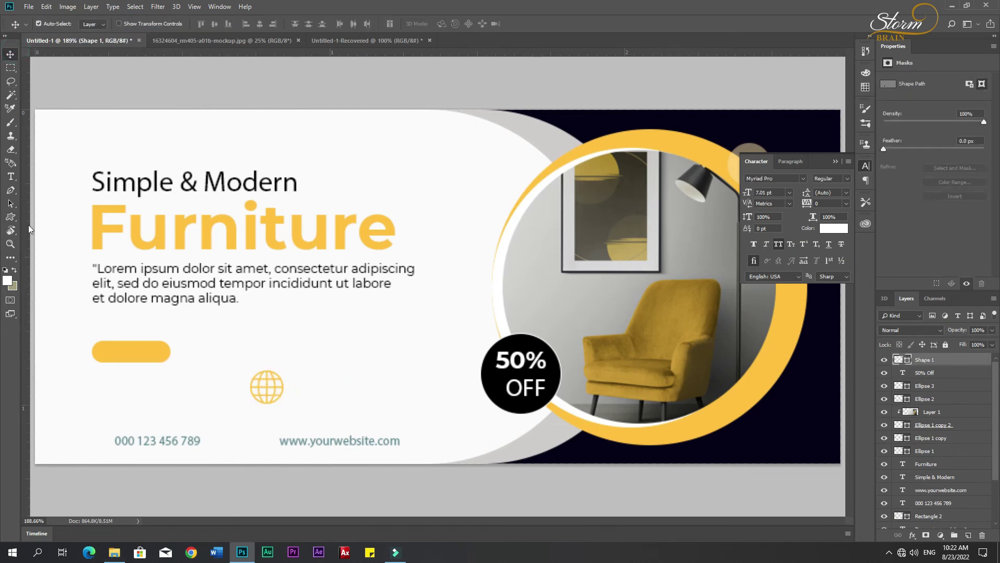
- Set the Custom Shape tool to the telephone handset shape
right_click(10, 216)
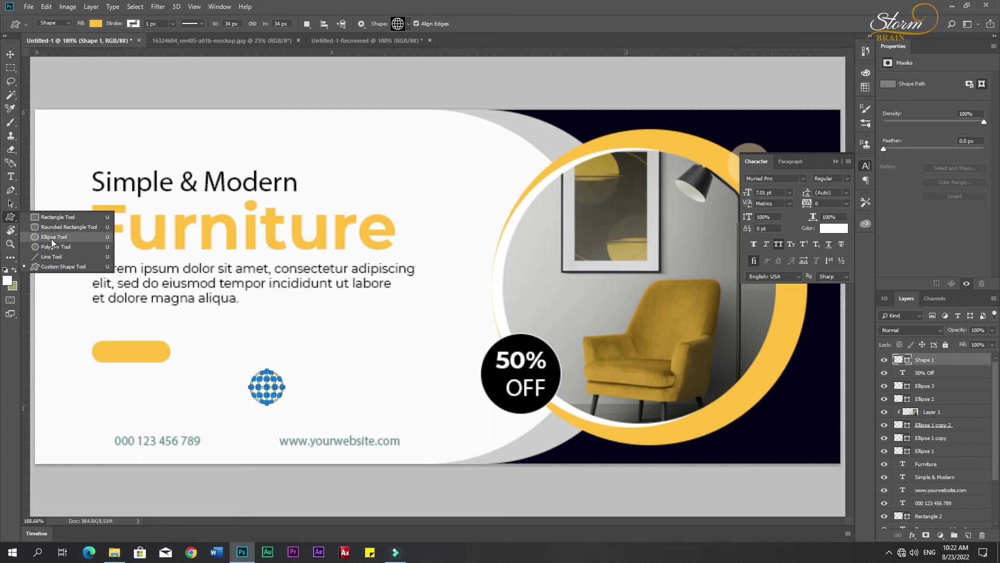
left_click(57, 266)
left_click(409, 23)
left_click(381, 166)
- Try drawing a phone icon between the phone number and the website address, and undo it
left_click(230, 420)
left_click_drag(228, 417, 259, 447)
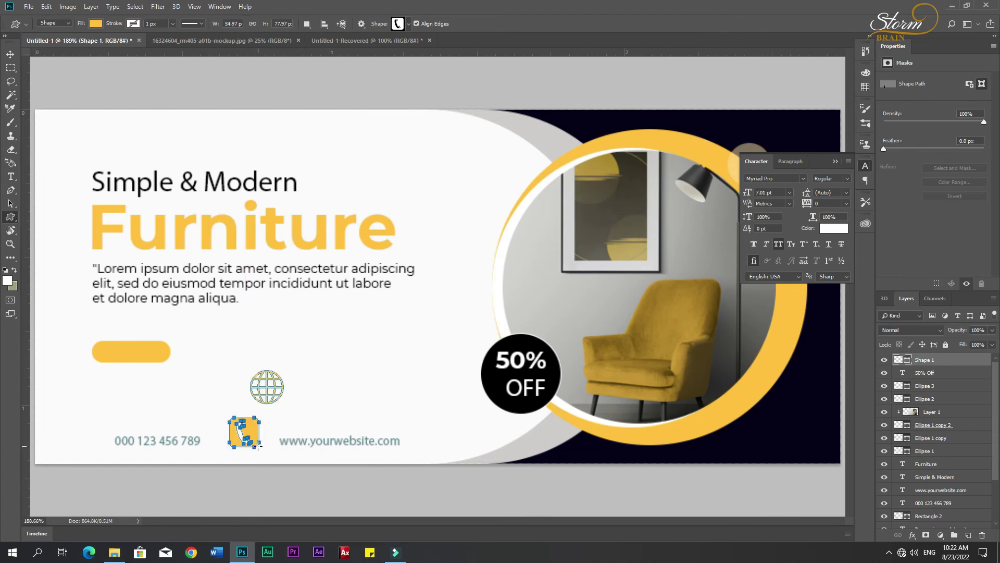
left_click(11, 50)
left_click_drag(264, 392, 292, 361)
key("ctrl+z")
key("ctrl+z")
key("ctrl+alt+z")
key("ctrl+alt+z")
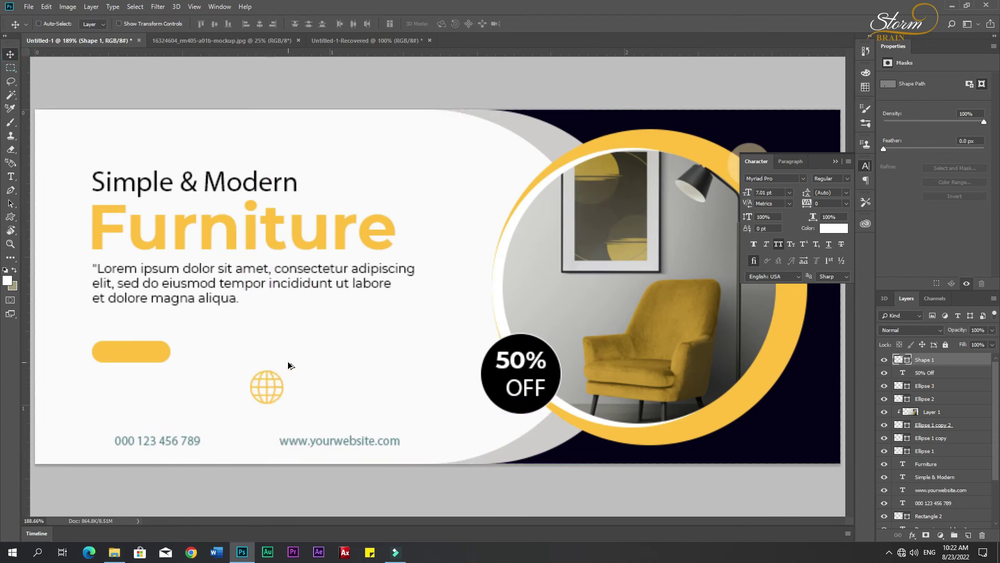
- Draw a yellow phone icon on its own layer just above and beside the globe
left_click(11, 217)
left_click_drag(291, 331, 342, 382)
left_click(11, 54)
left_click_drag(267, 386, 254, 359)
key("ctrl+z")
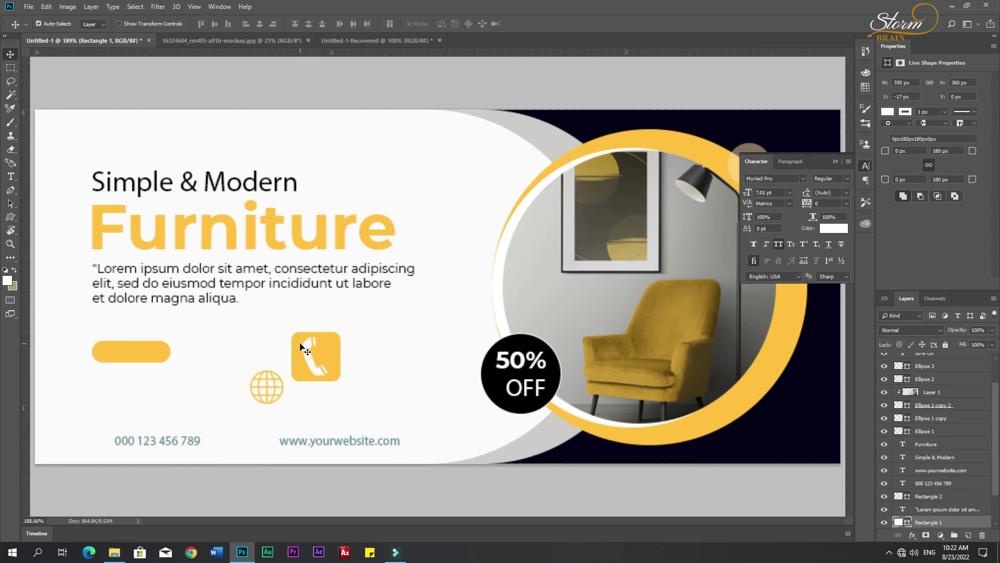
- Add horizontal guides at the phone icon's upper and lower edges and scale the globe to fit between them
left_click(304, 349)
left_click_drag(336, 52, 359, 331)
left_click_drag(372, 52, 360, 382)
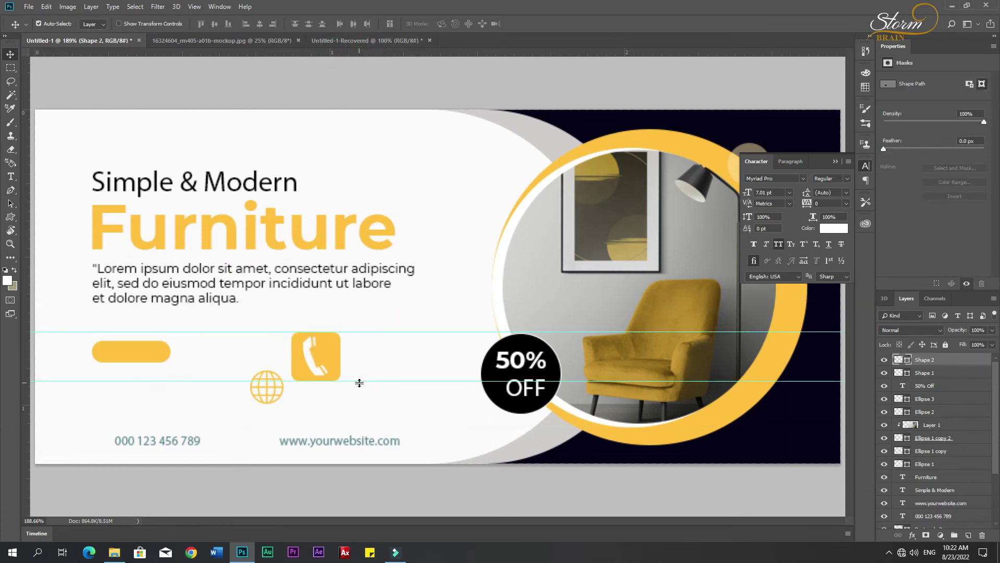
left_click(276, 398)
key("ctrl+t")
mouse_move(275, 399)
left_mouse_down()
mouse_move(259, 361)
mouse_move(284, 386)
left_mouse_up()
key("Return")
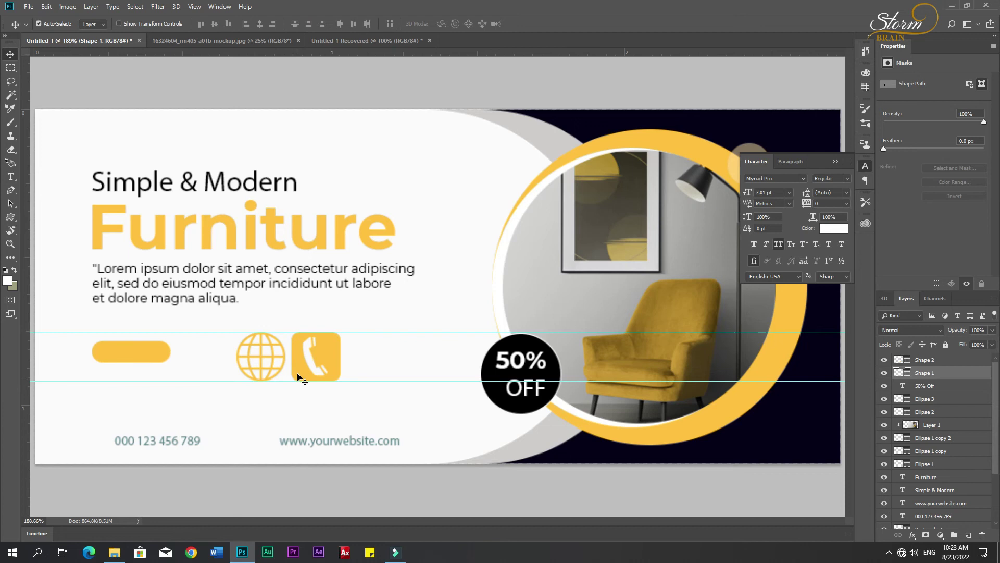
- Scale the globe and phone icons down together to text height and place the phone icon left of the phone number
left_click(299, 369, "shift")
key("ctrl+t")
left_click_drag(339, 381, 104, 439)
key("Return")
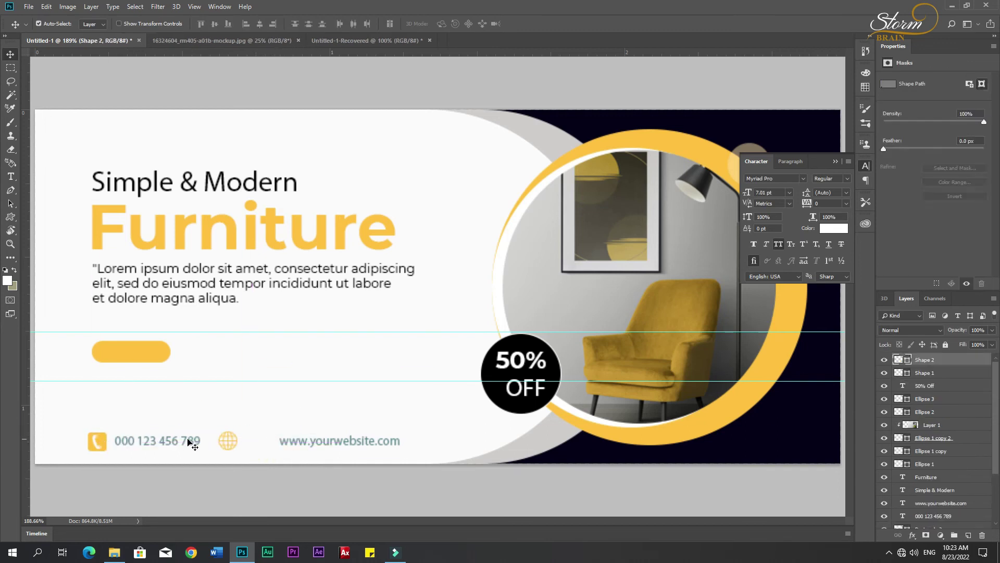
scroll(238, 438, "up", 5, "alt")
left_click(213, 444)
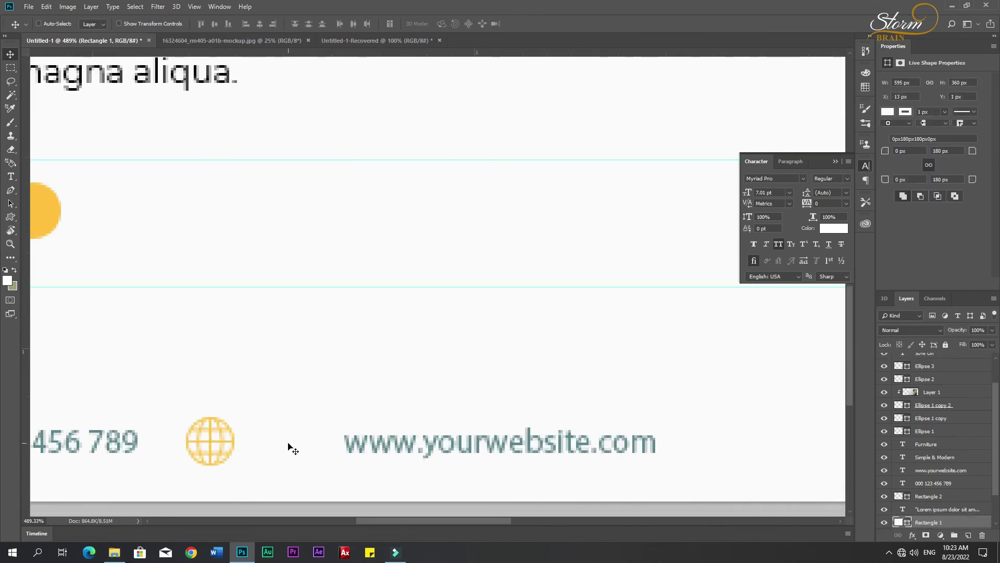
left_click_drag(210, 441, 241, 441)
key("ctrl+z")
- Move the globe icon directly beside the website address and apply the transform
scroll(234, 458, "down", 1)
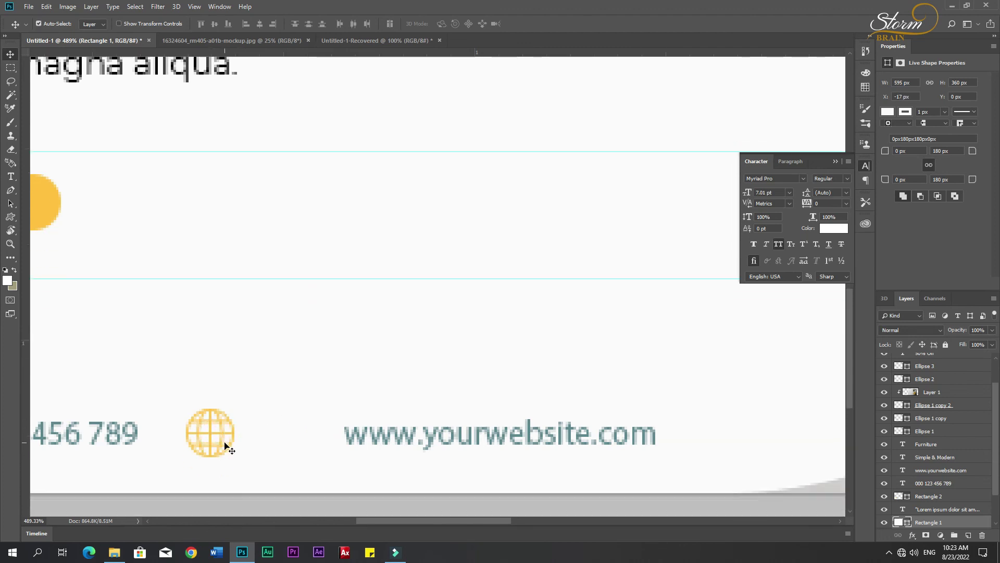
left_click(189, 429)
left_click_drag(217, 433, 317, 448)
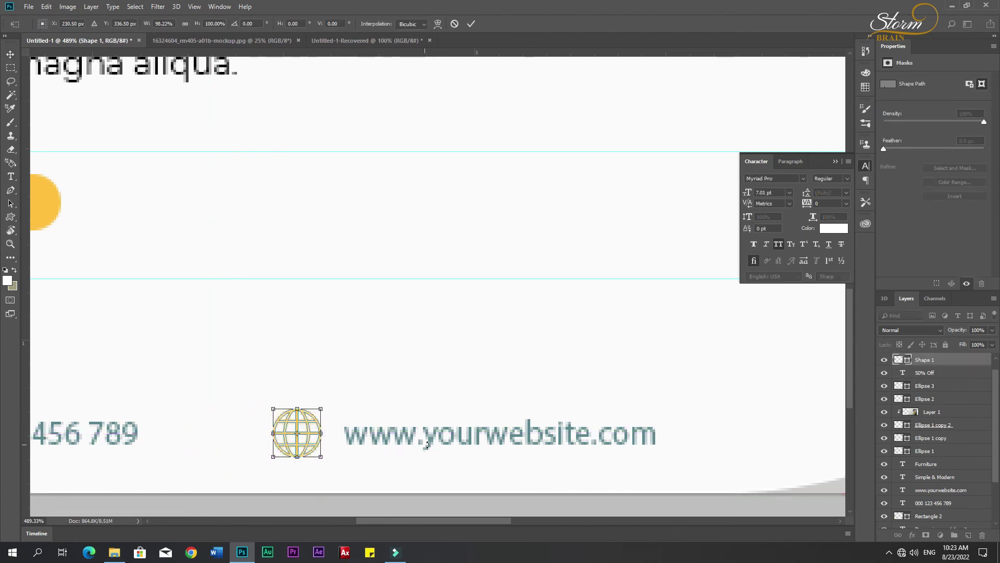
key("ctrl+z")
key("ctrl+z")
scroll(320, 438, "down", 6)
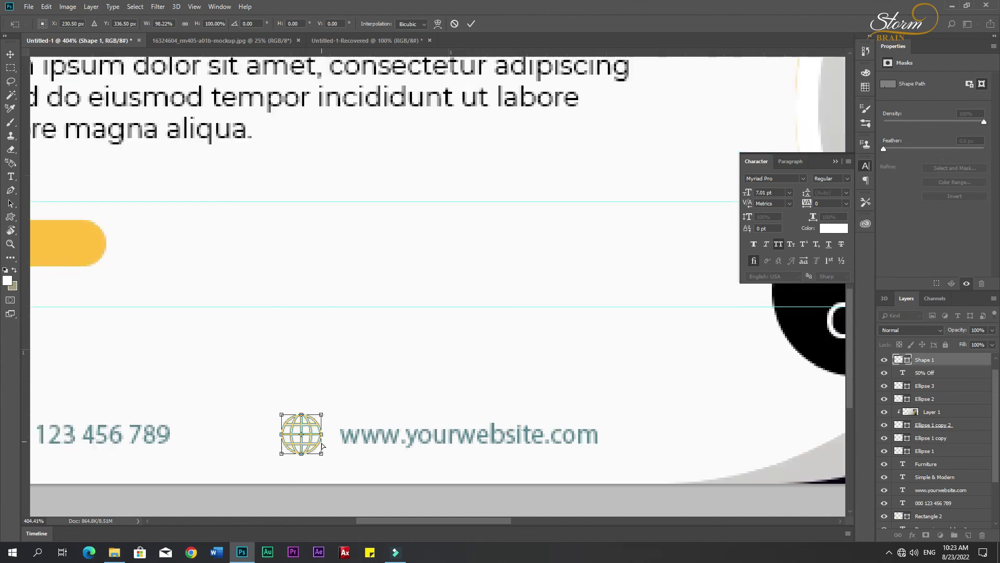
scroll(188, 428, "up", 2)
scroll(188, 429, "up", 1)
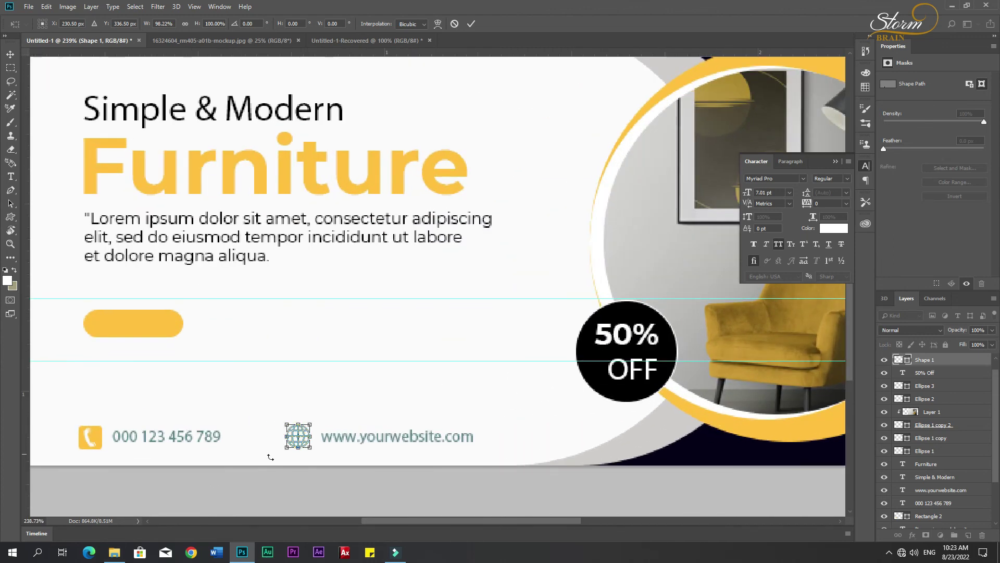
key("Return")
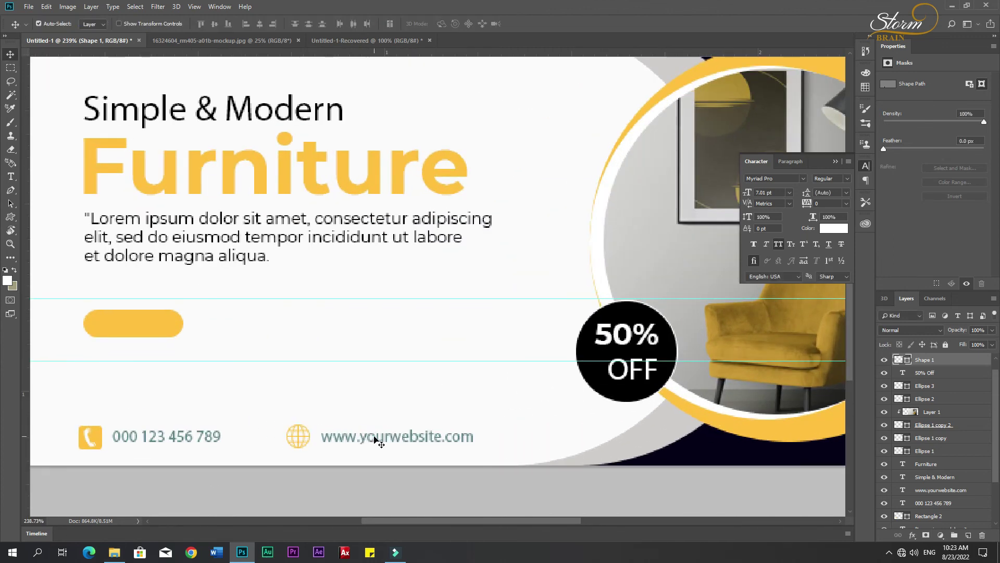
- Align the globe icon, website address and phone number on their vertical centers
left_click(375, 438)
left_click(191, 439, "shift")
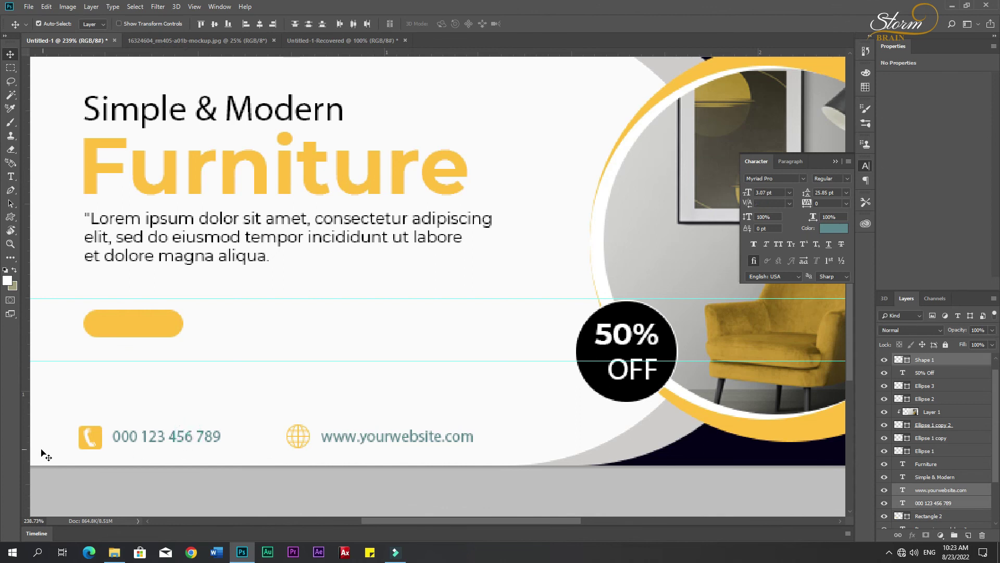
left_click(215, 25)
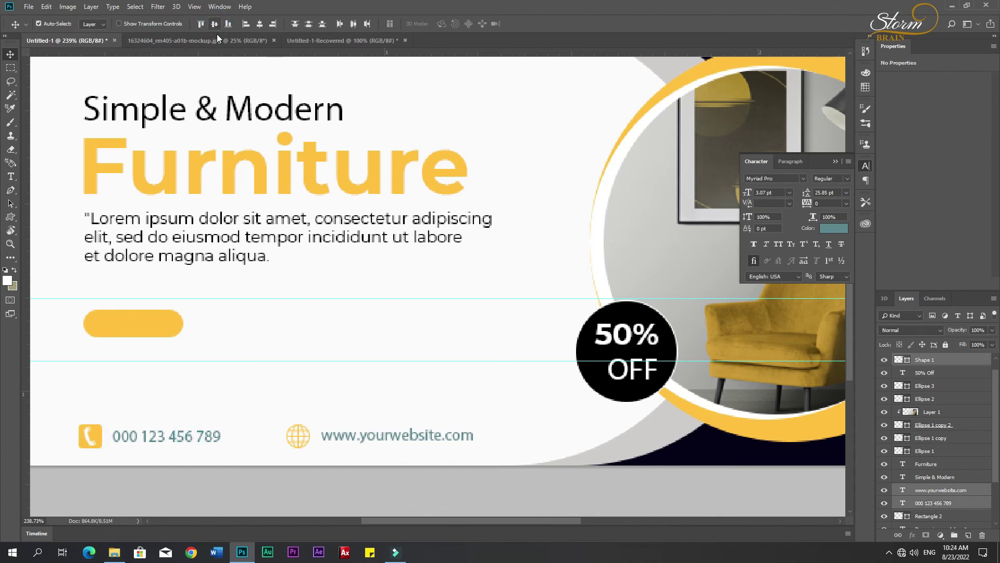
left_click(220, 419)
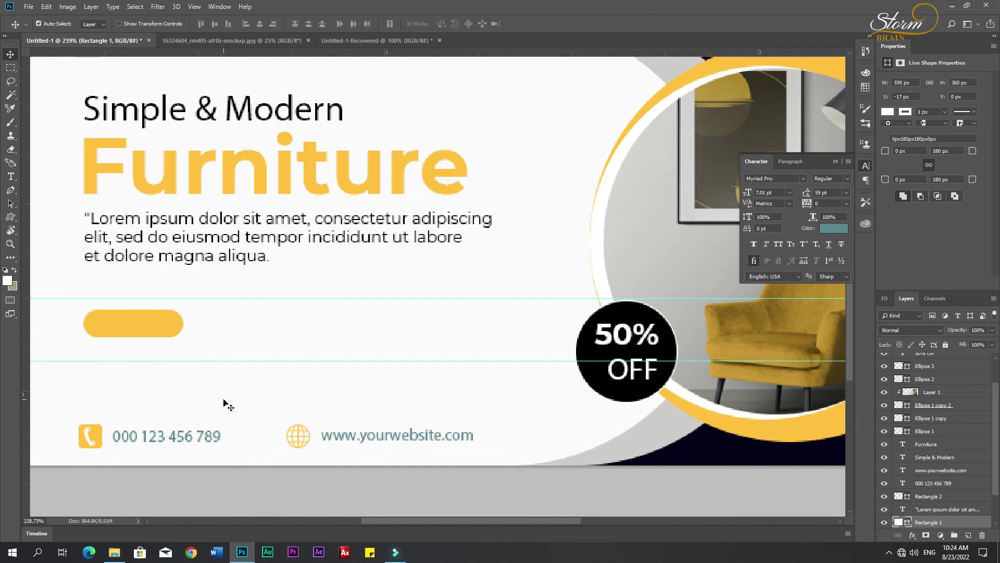
- Select only the contact icons and their two texts, and shift them together slightly right and down to line up with the description's left edge
left_click_drag(59, 492, 481, 423)
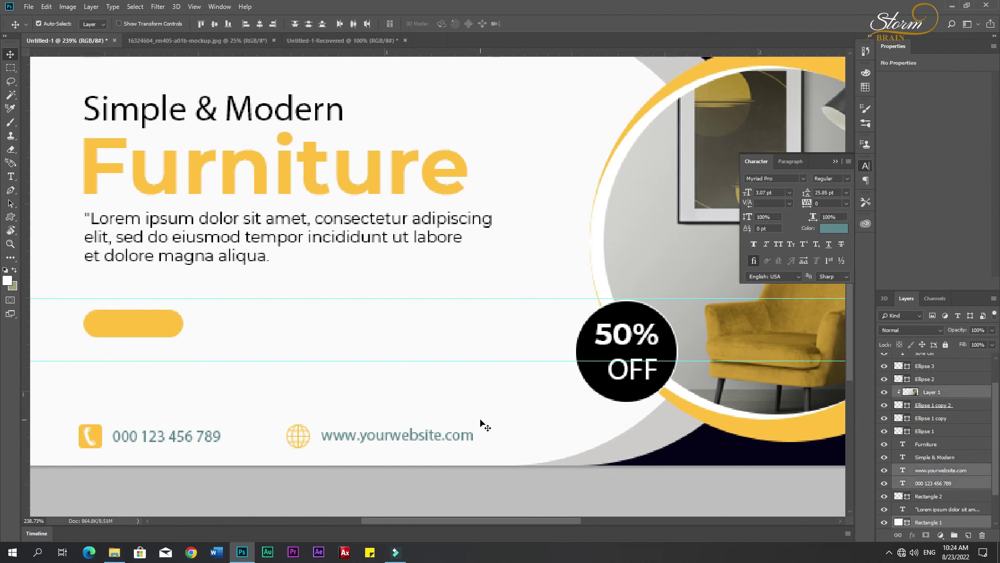
scroll(941, 494, "down", 3)
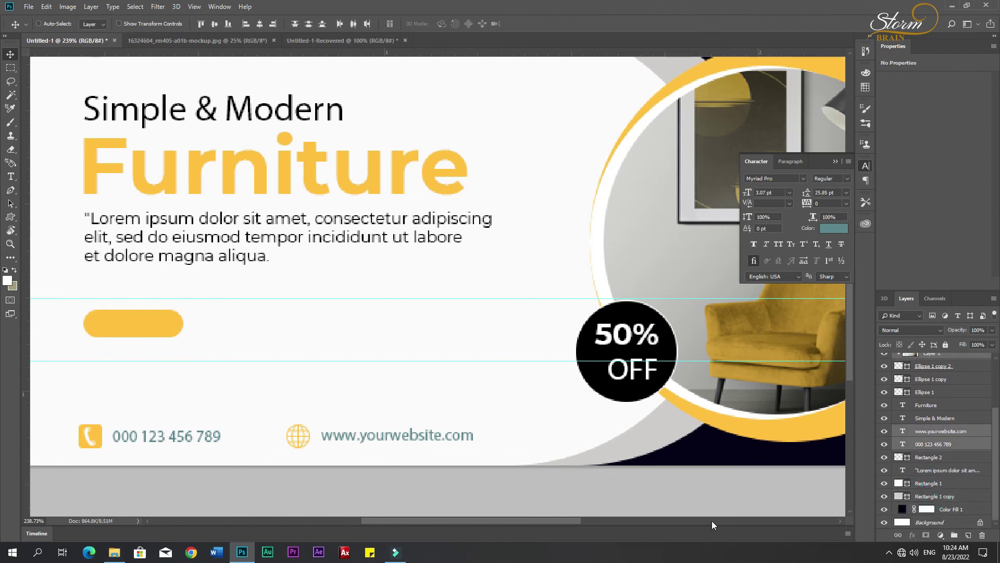
key("ctrl+t")
key("Return")
scroll(933, 453, "up", 5)
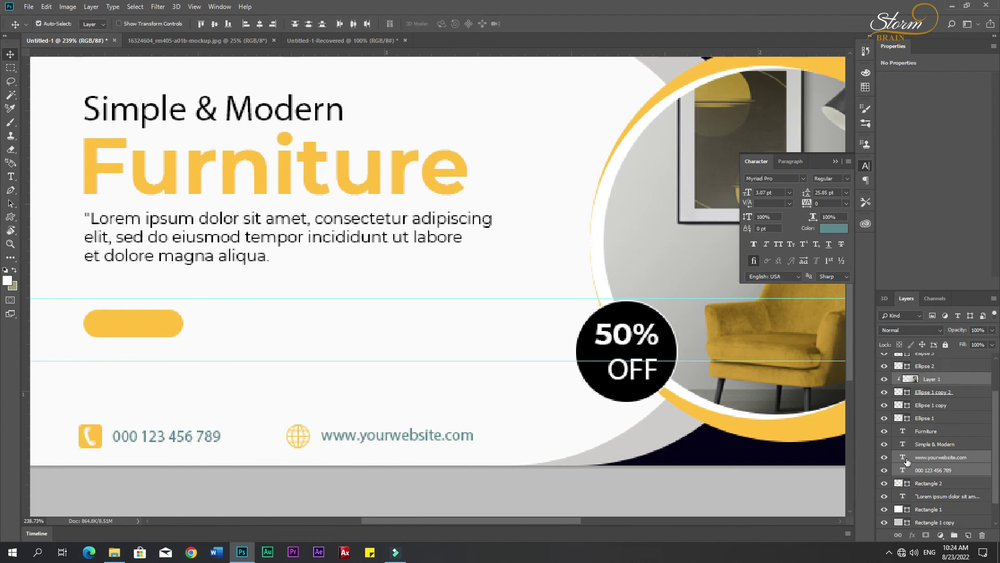
left_click(935, 430, "shift")
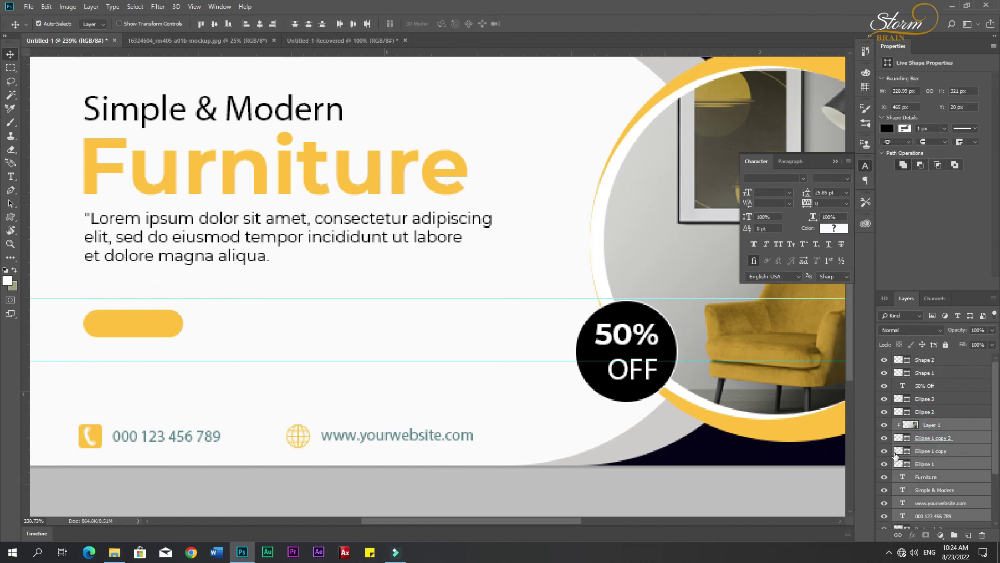
left_click_drag(511, 486, 206, 412)
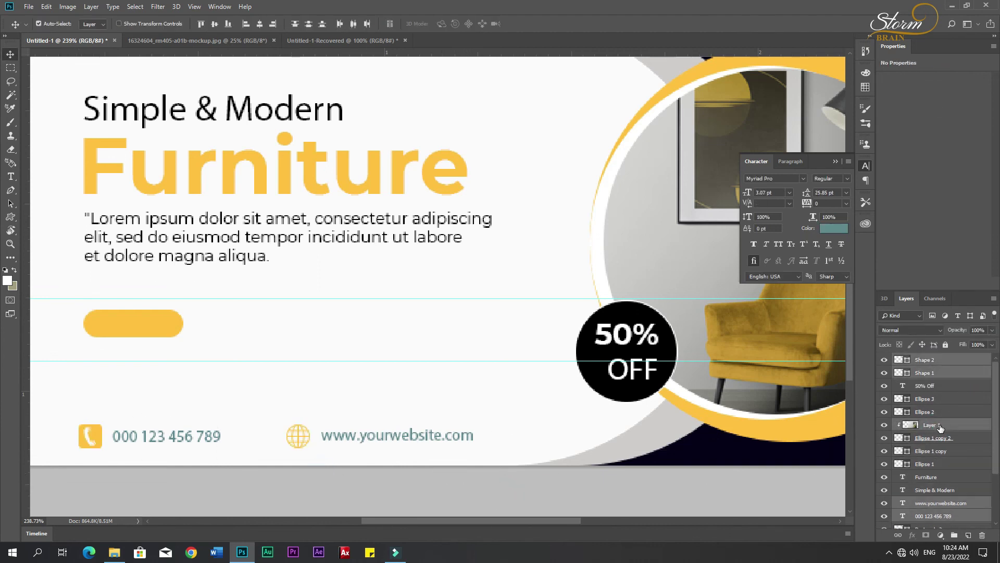
scroll(918, 492, "down", 3)
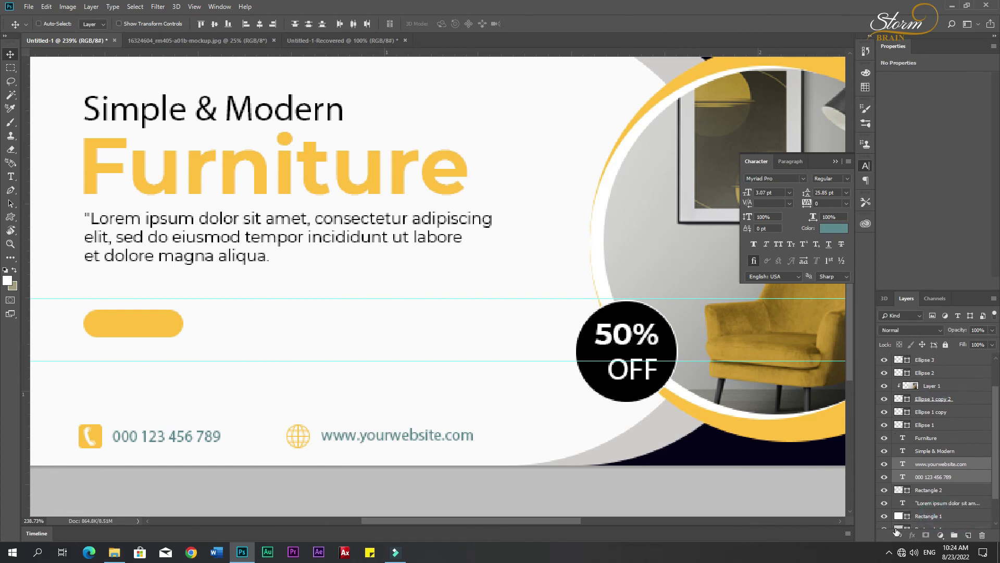
key("ctrl+t")
left_click_drag(335, 435, 341, 438)
key("Return")
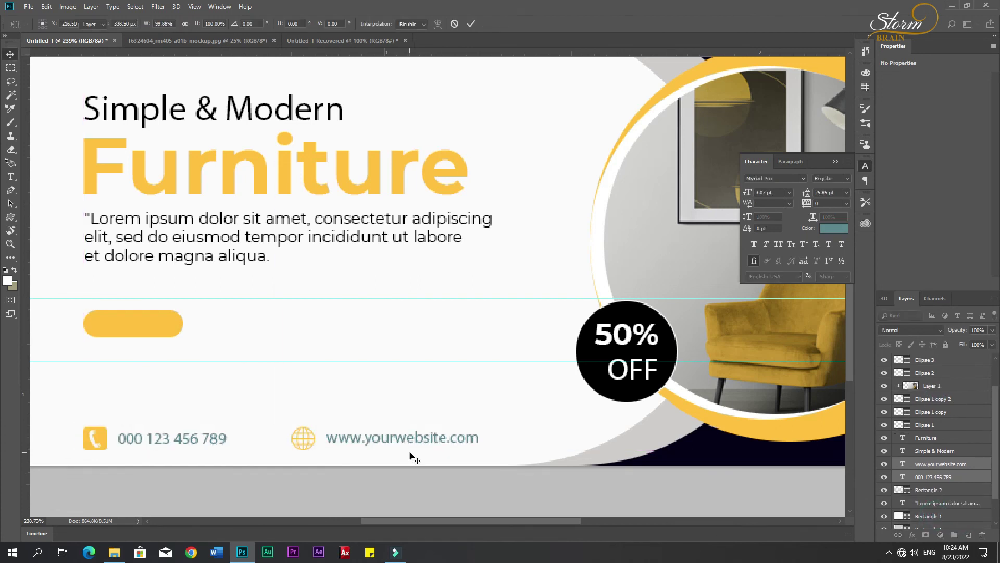
left_click(450, 500)
- Move the yellow button shape slightly down and remove the horizontal guides from the canvas
left_click_drag(161, 330, 162, 344)
left_click_drag(363, 299, 354, 39)
left_click(158, 339)
mouse_move(155, 334)
left_mouse_down()
mouse_move(165, 335)
mouse_move(158, 339)
left_mouse_up()
- Add the text "Order Now" just below the yellow button shape
key("t")
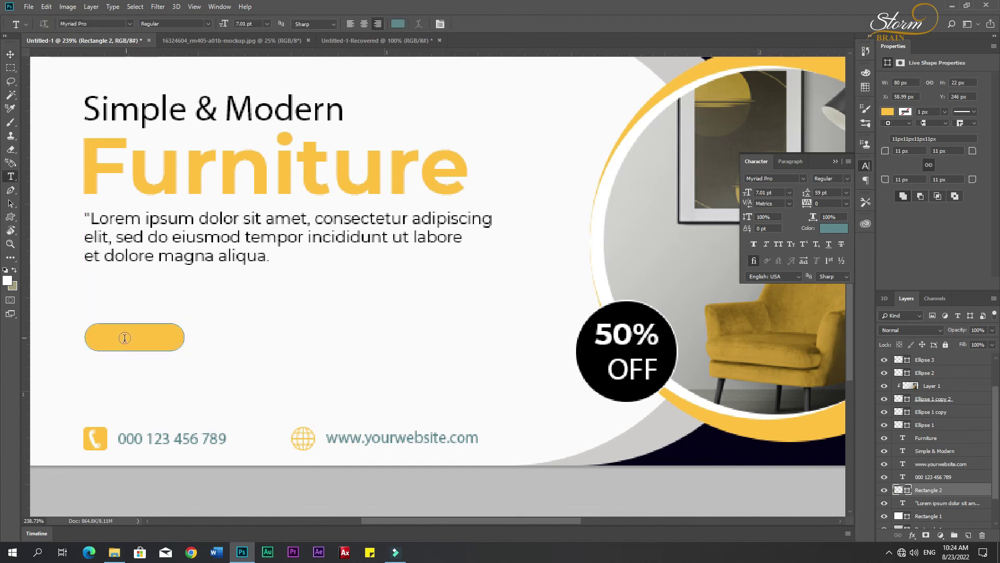
left_click(211, 371)
type("Orde")
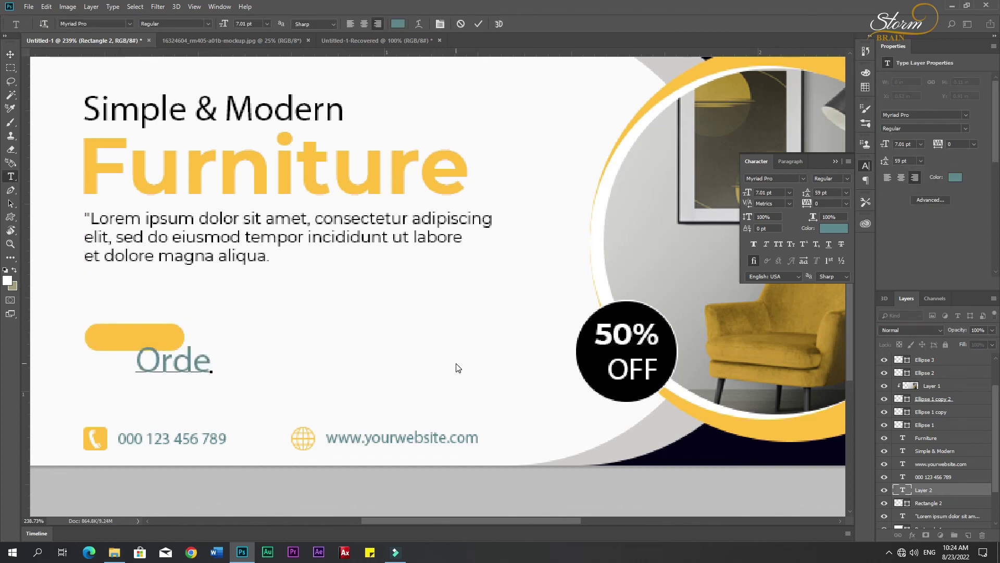
type("r")
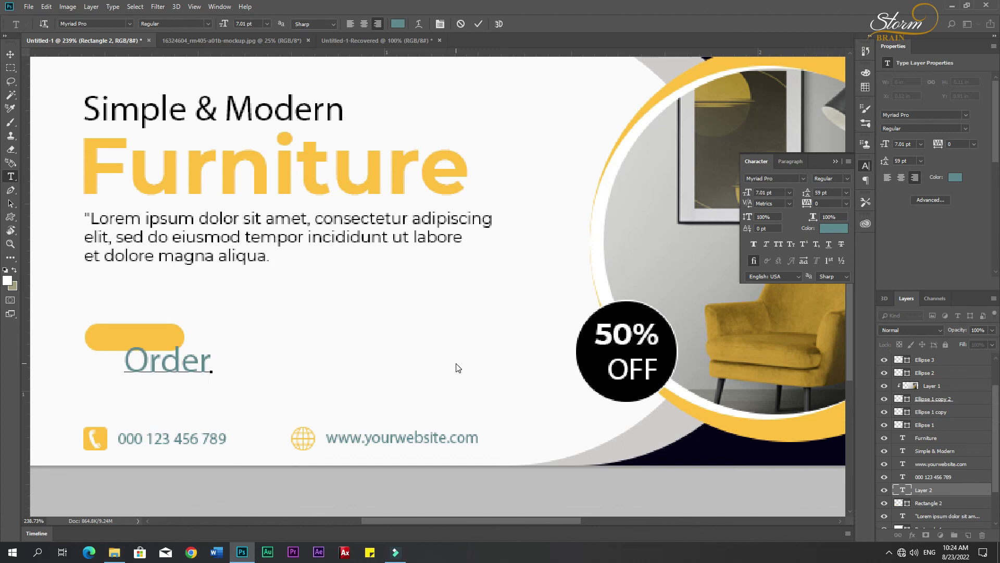
type(" Now")
- Make the whole "Order Now" text faux bold and white
key("ctrl+a")
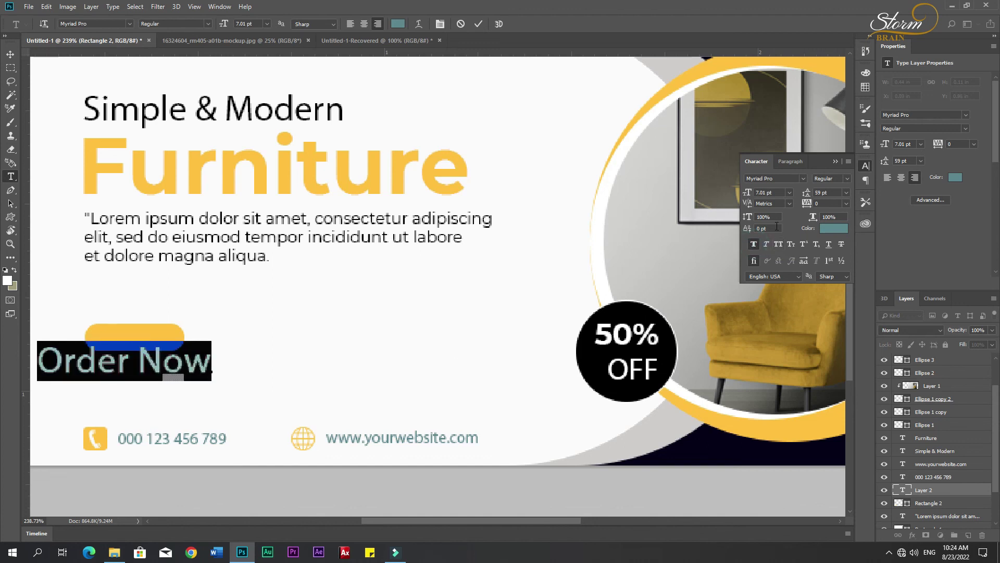
left_click(829, 230)
left_click_drag(767, 279, 684, 218)
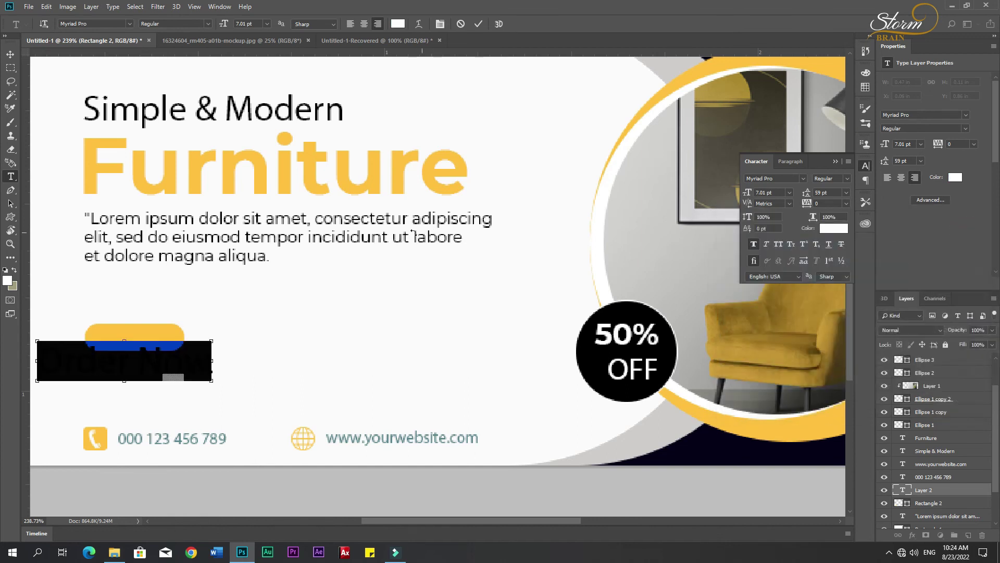
left_click(9, 58)
- Scale the "Order Now" text down to about 3.13 pt and place it on the yellow button shape
key("ctrl+t")
left_click_drag(206, 380, 171, 356)
key("Return")
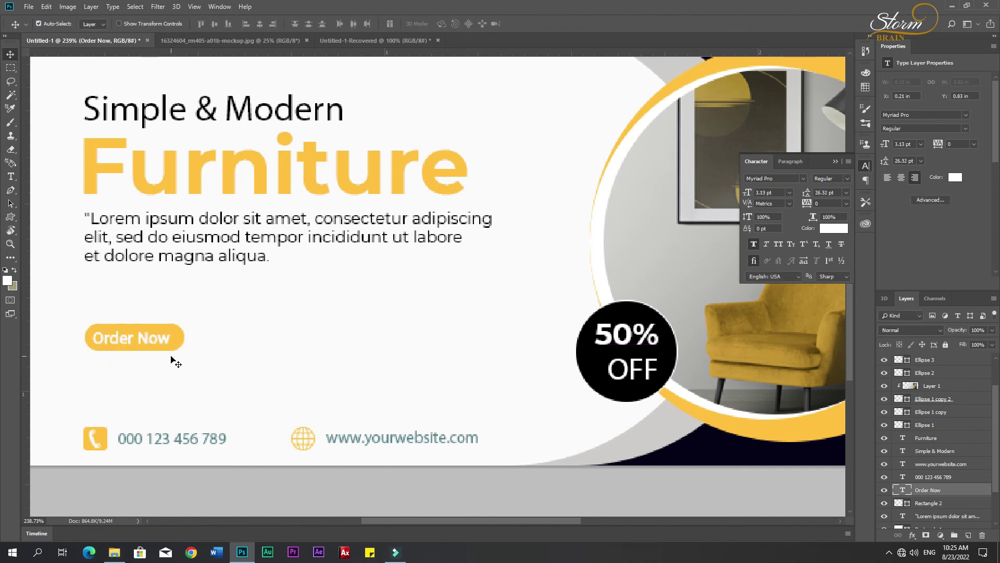
- Center the "Order Now" text horizontally on the yellow button shape and nudge both slightly down
left_click(175, 348, "shift")
left_click(247, 25)
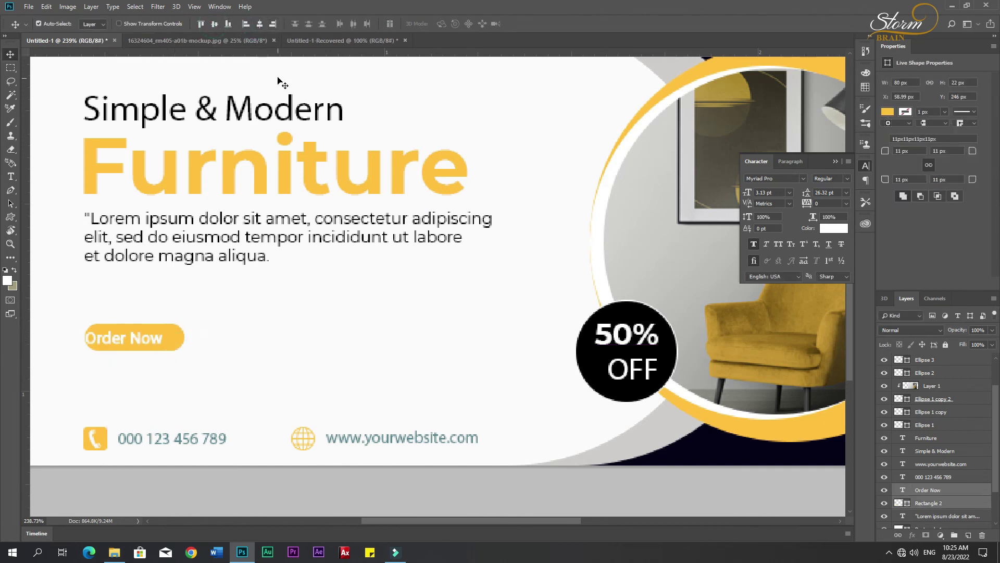
left_click(259, 25)
left_click_drag(178, 338, 176, 337)
- Collapse the Character settings and deselect all layers with the whole banner in view
scroll(304, 353, "down", 4)
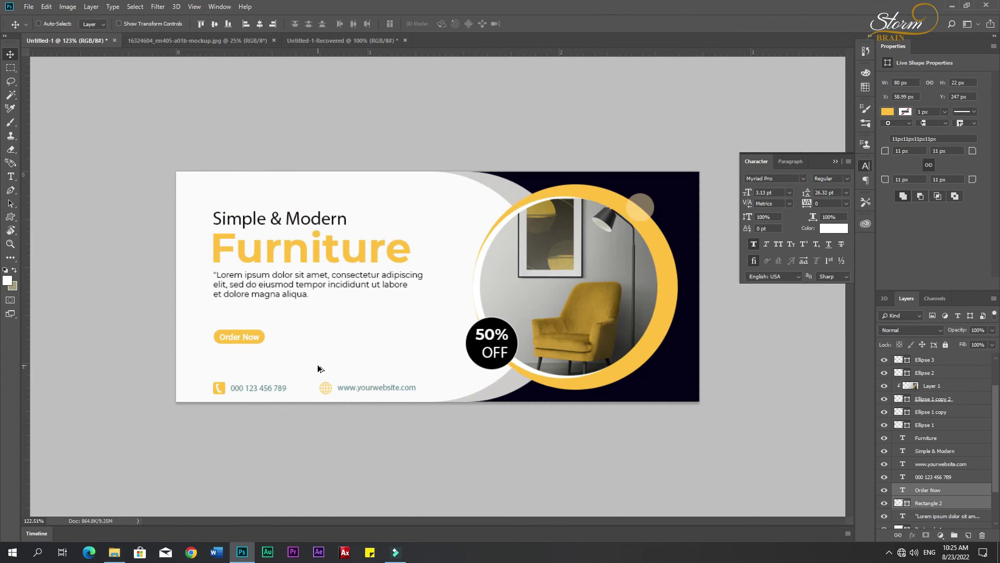
left_click(832, 161)
left_click(390, 152)
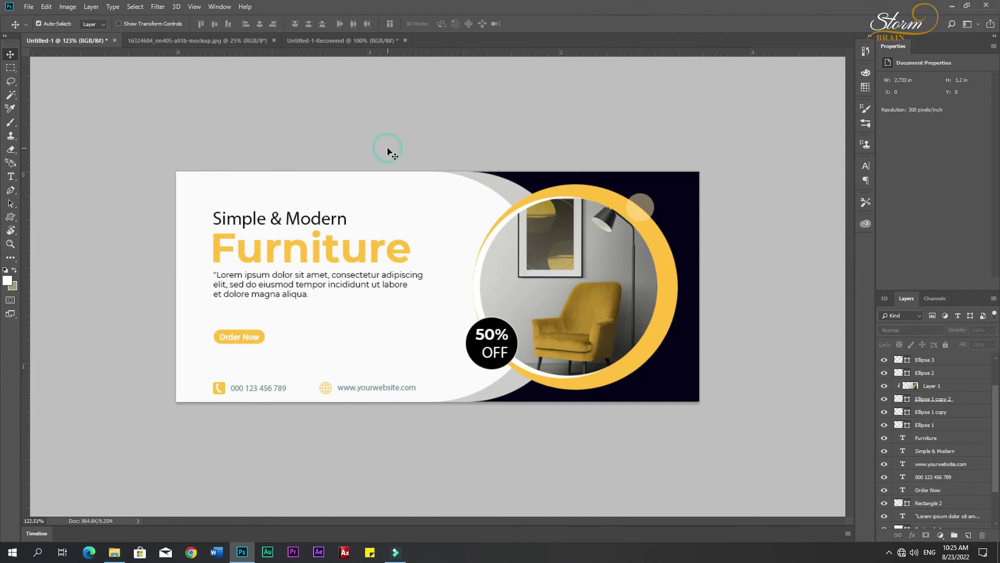